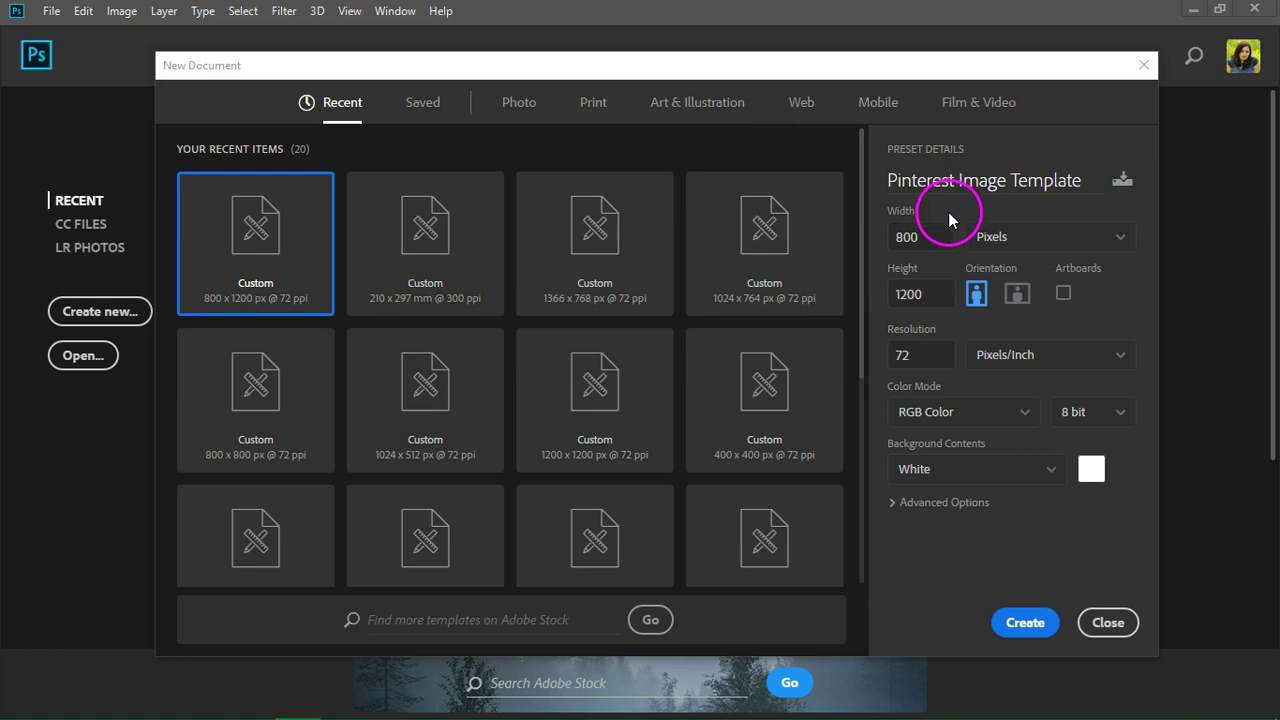
- Save the 800 × 1200 px document settings as a preset named Pinterest
{"action": "double_click", "coordinate": [944, 292]}
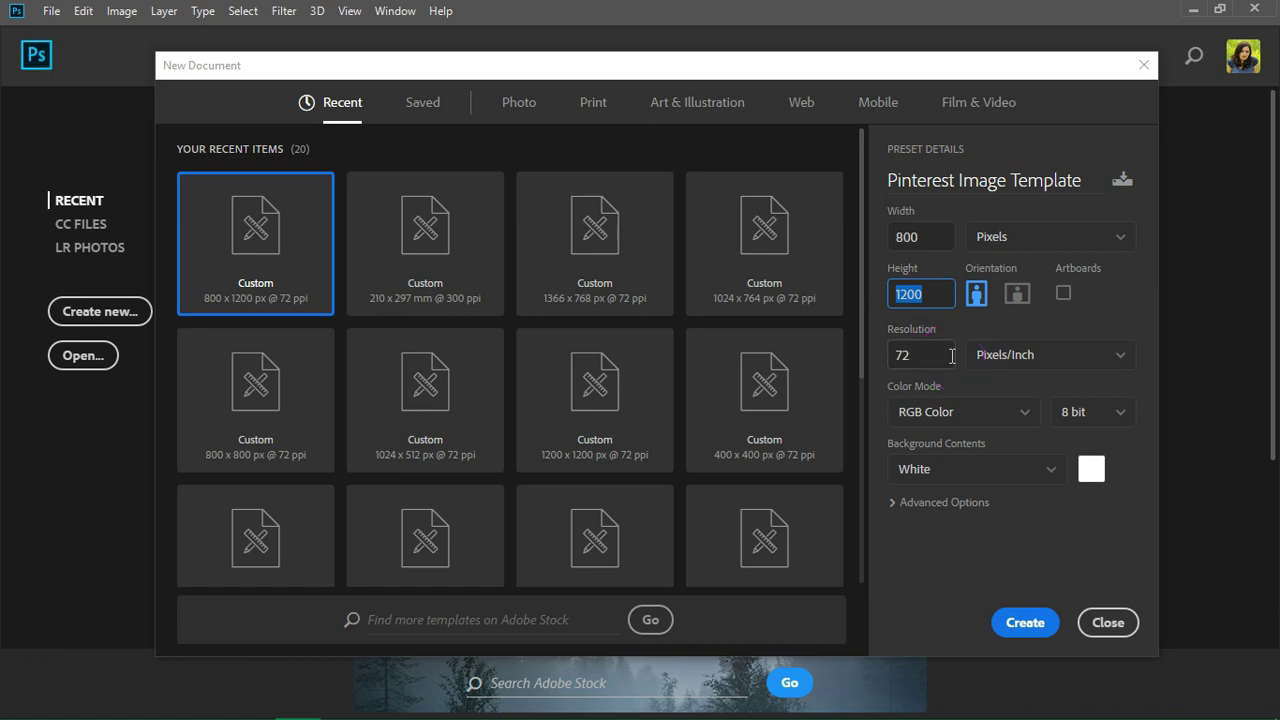
{"action": "left_click", "coordinate": [972, 386]}
{"action": "left_click", "coordinate": [1123, 185]}
{"action": "left_click", "coordinate": [1123, 185]}
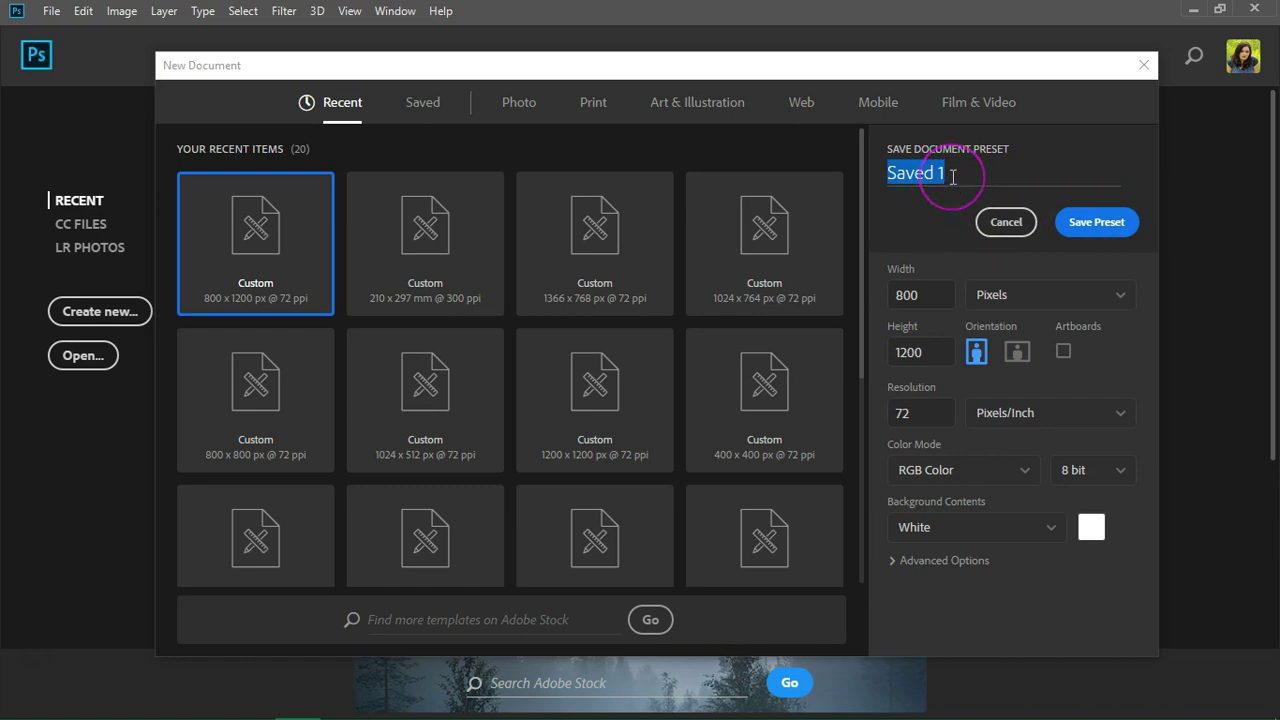
{"action": "type", "text": "Pinterest"}
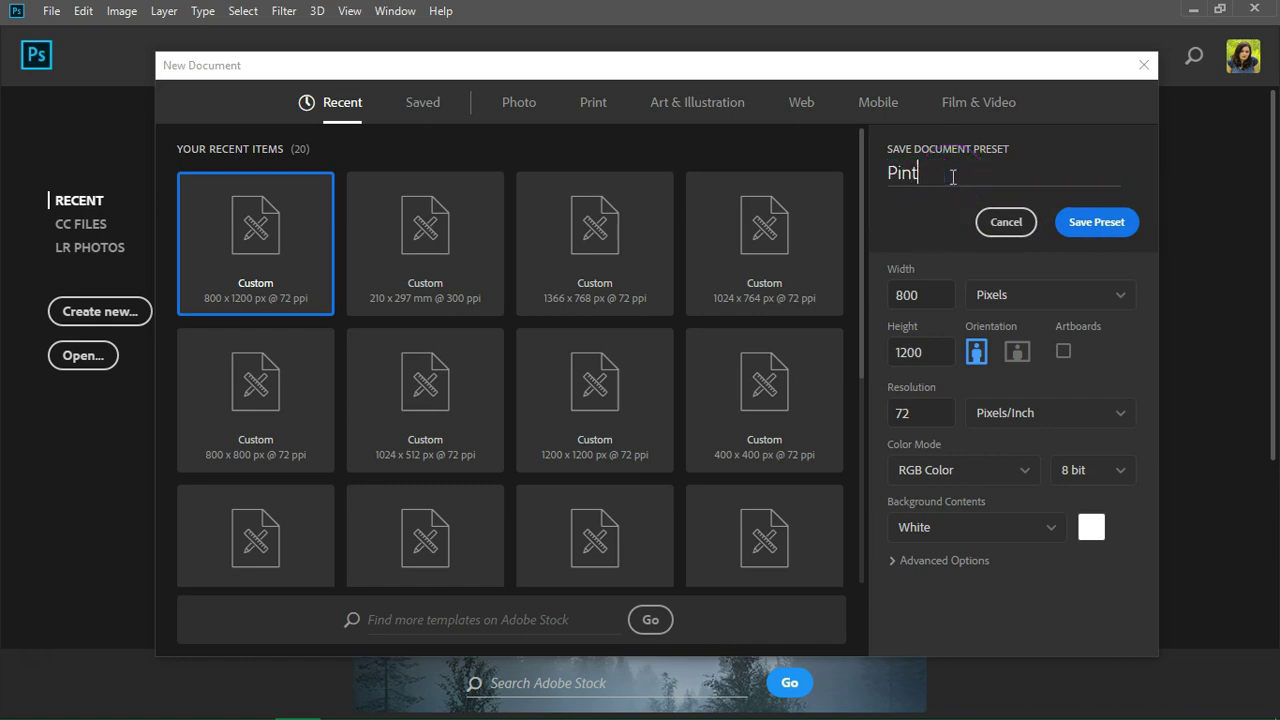
{"action": "left_click", "coordinate": [955, 173]}
{"action": "left_click", "coordinate": [1100, 228]}
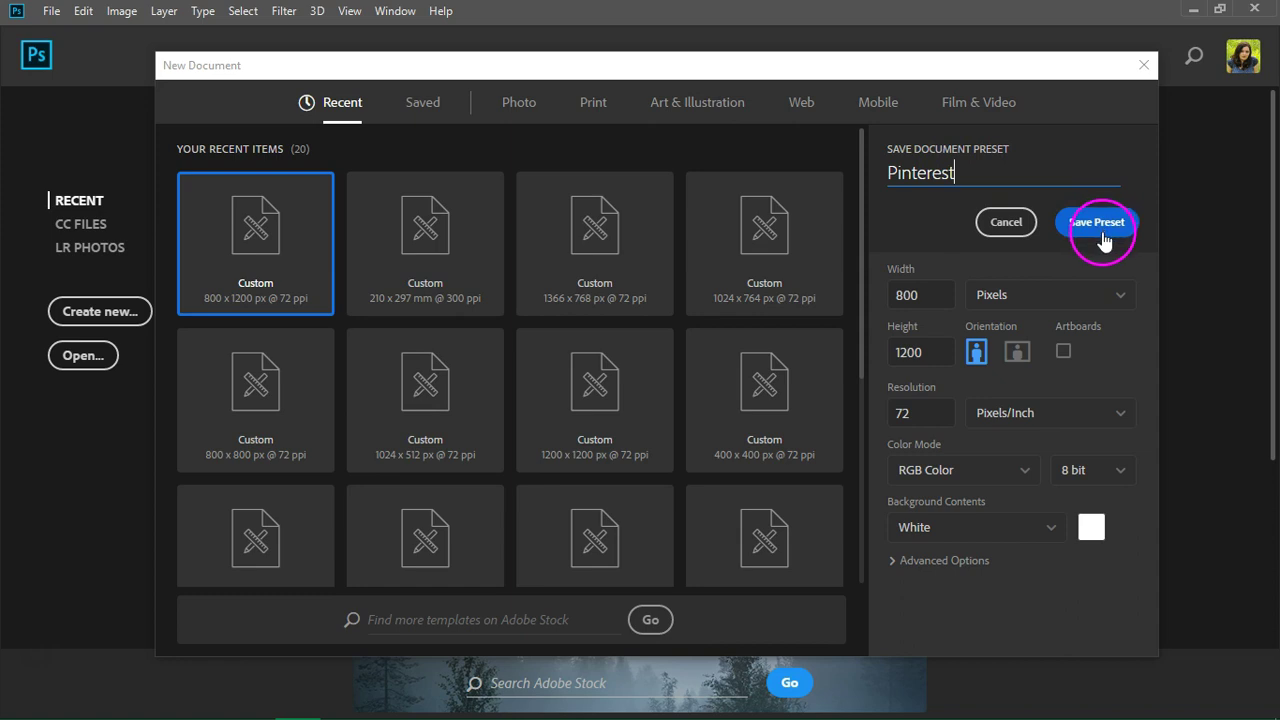
{"action": "left_click", "coordinate": [1100, 250]}
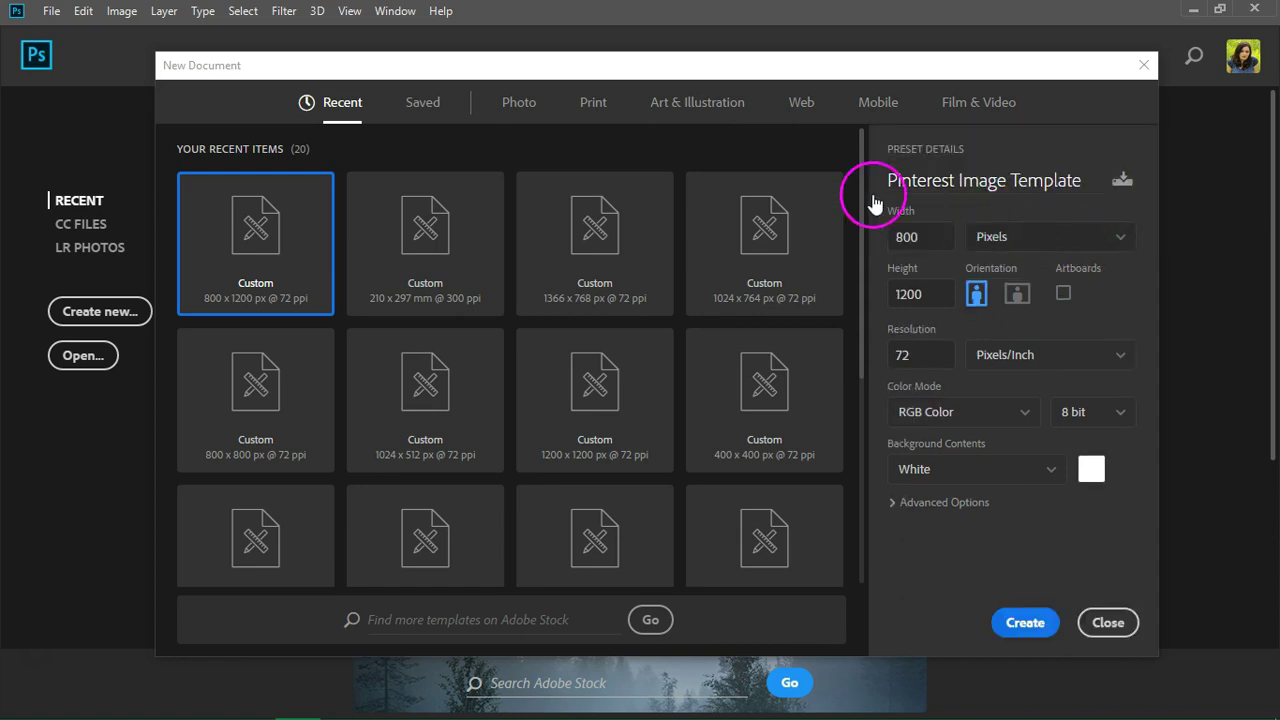
- Check the Saved presets, then create the 800 × 1200 px Pinterest Image Template document
{"action": "left_click", "coordinate": [432, 127]}
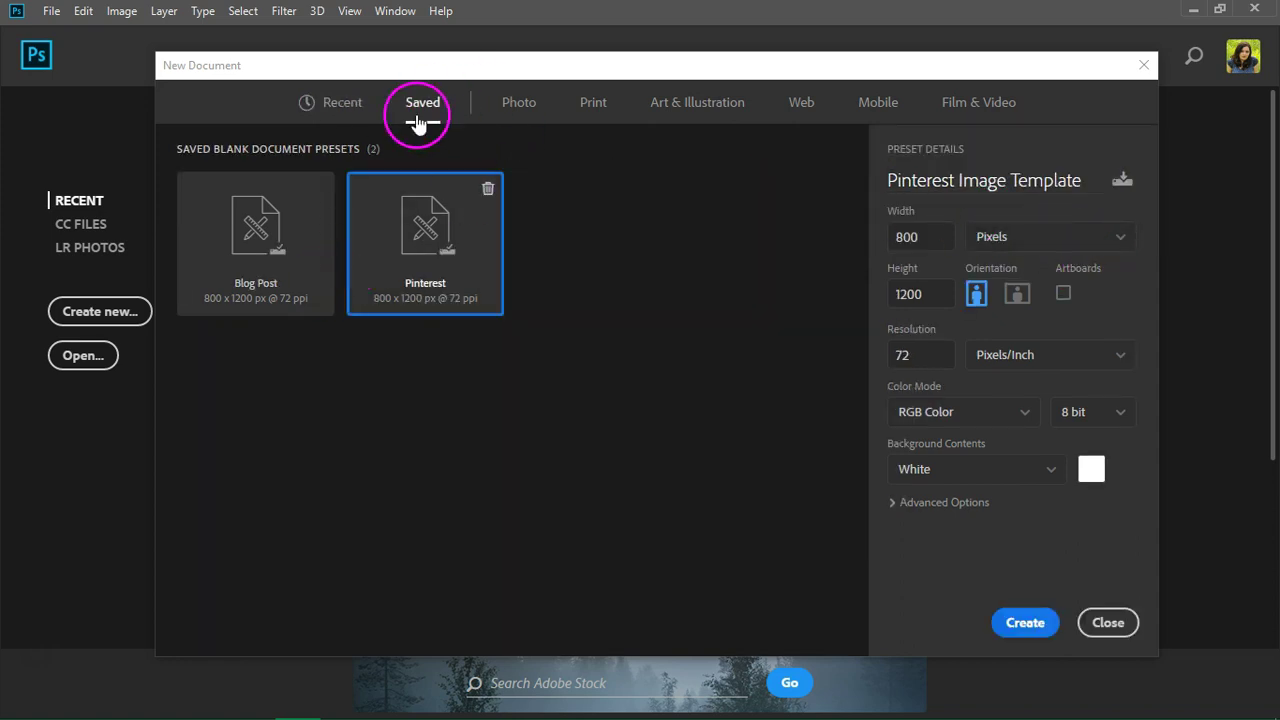
{"action": "left_click", "coordinate": [350, 110]}
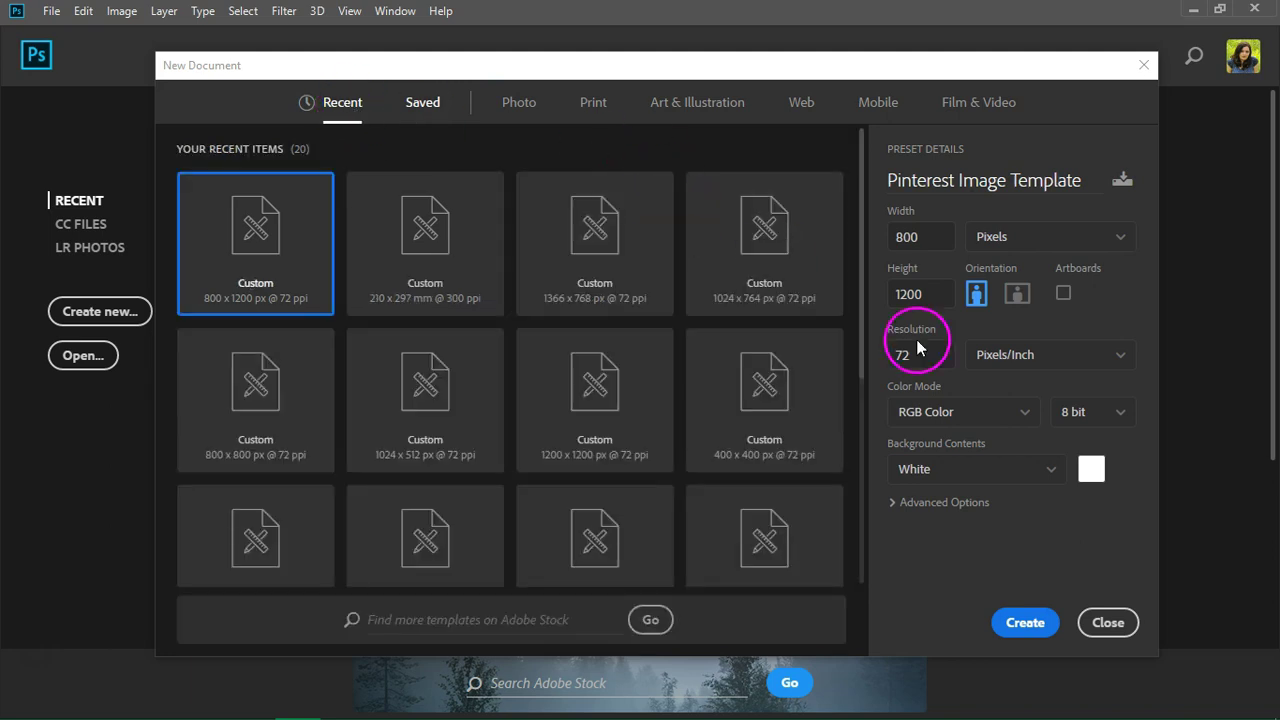
{"action": "left_click", "coordinate": [1022, 624]}
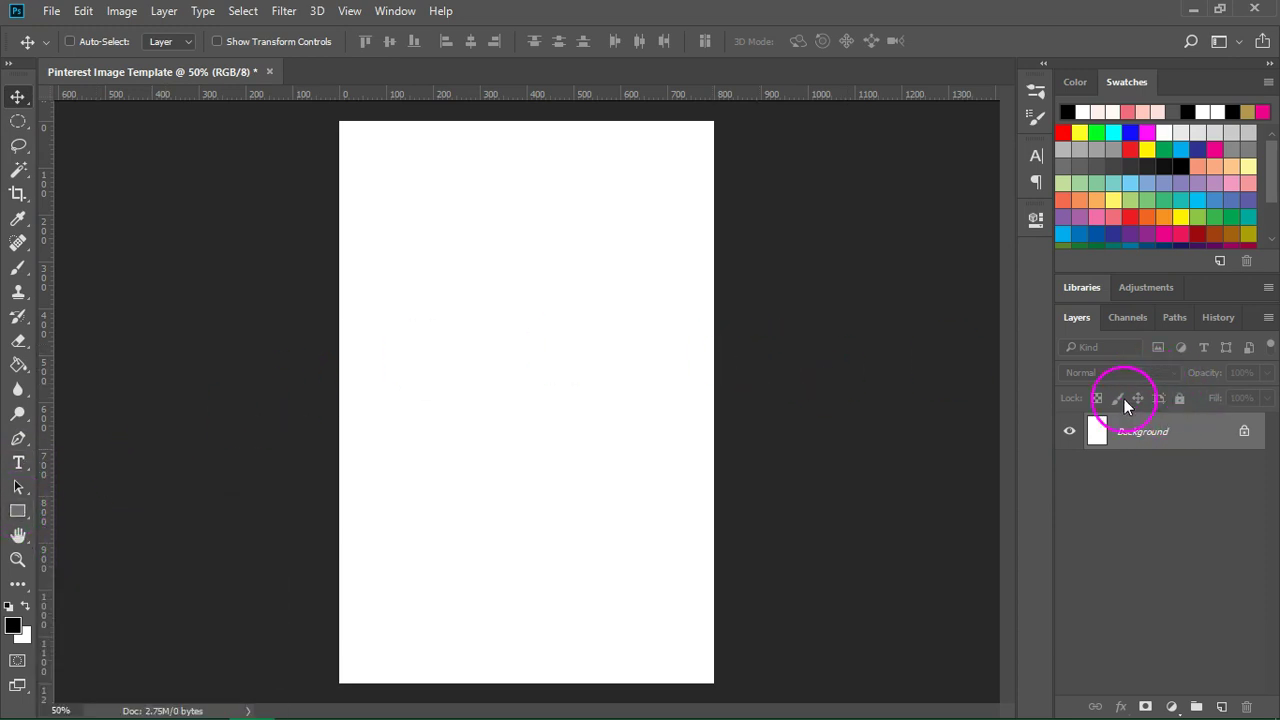
- Confirm the Layers panel is shown and unlock Background into Layer 0
{"action": "left_click", "coordinate": [397, 11]}
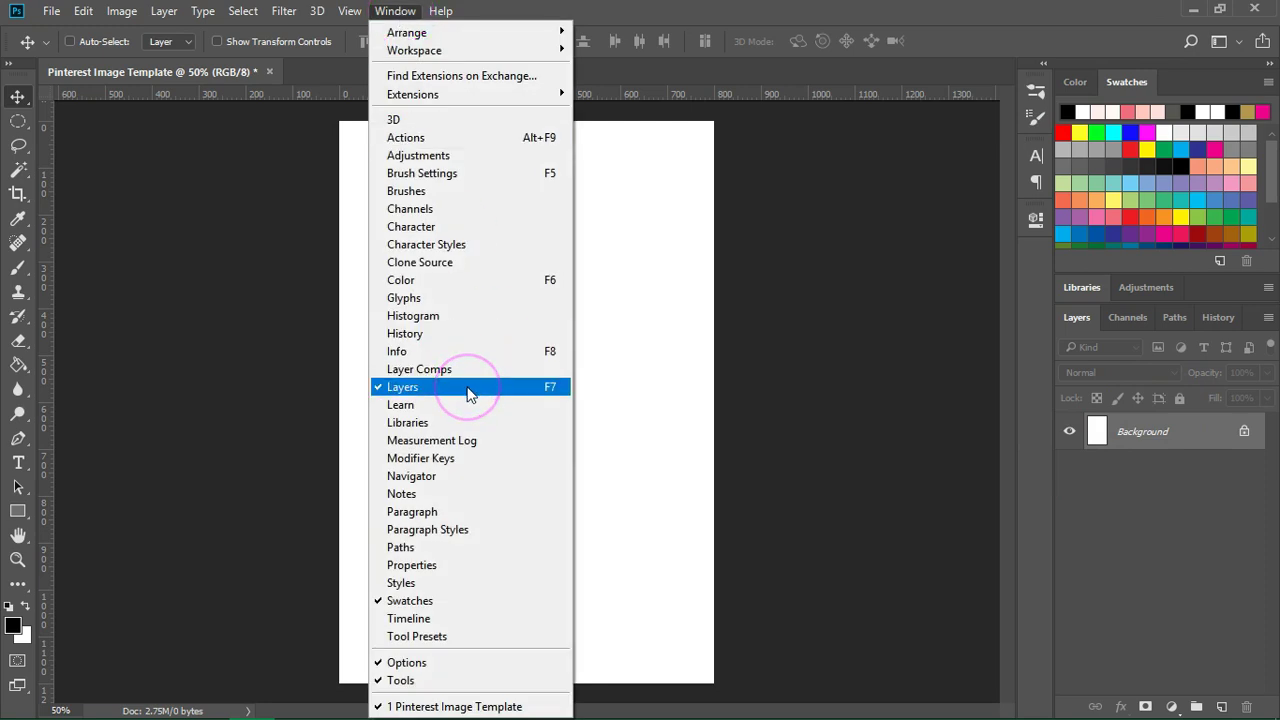
{"action": "left_click", "coordinate": [1199, 489]}
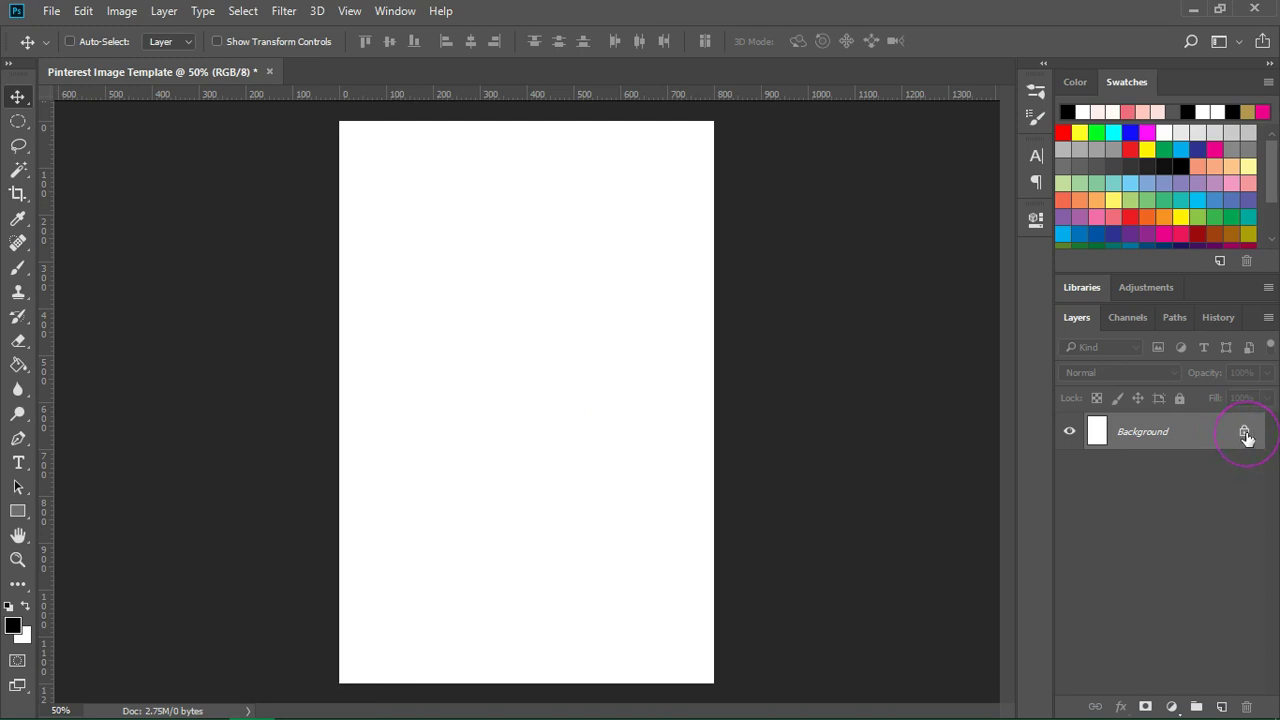
{"action": "left_click", "coordinate": [1245, 434]}
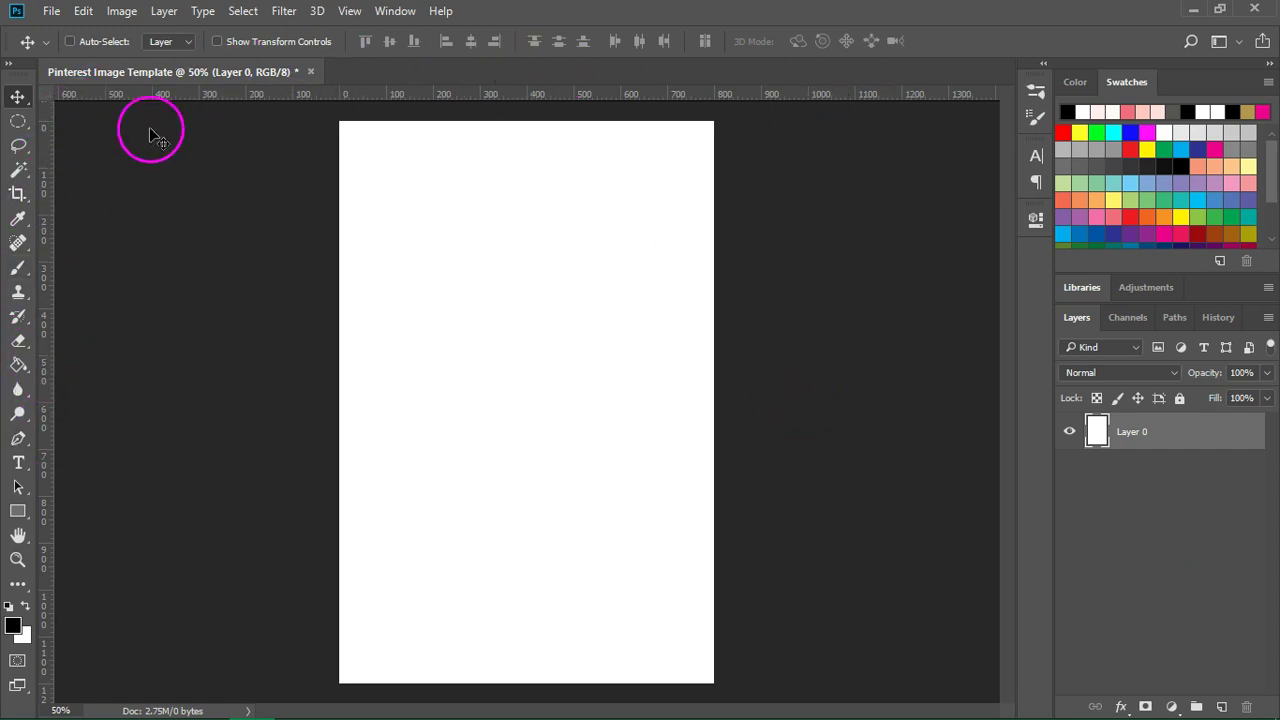
{"action": "left_click", "coordinate": [348, 11]}
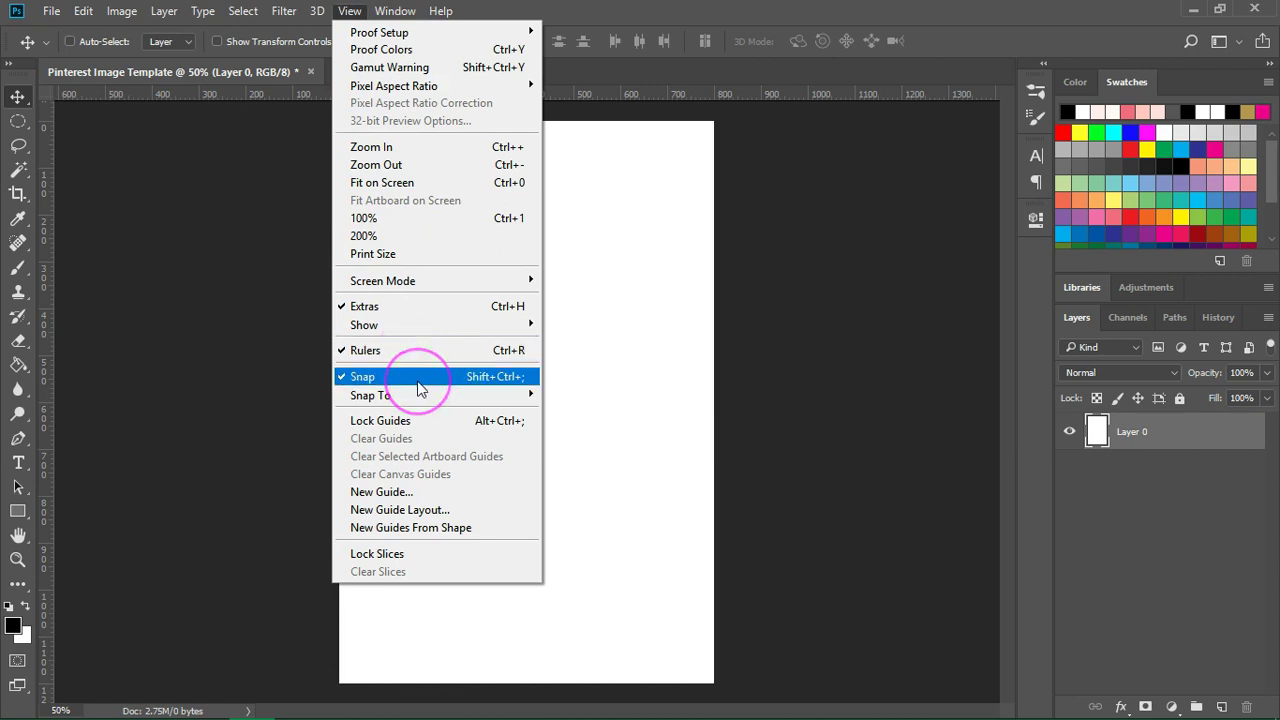
{"action": "mouse_move", "coordinate": [434, 396]}
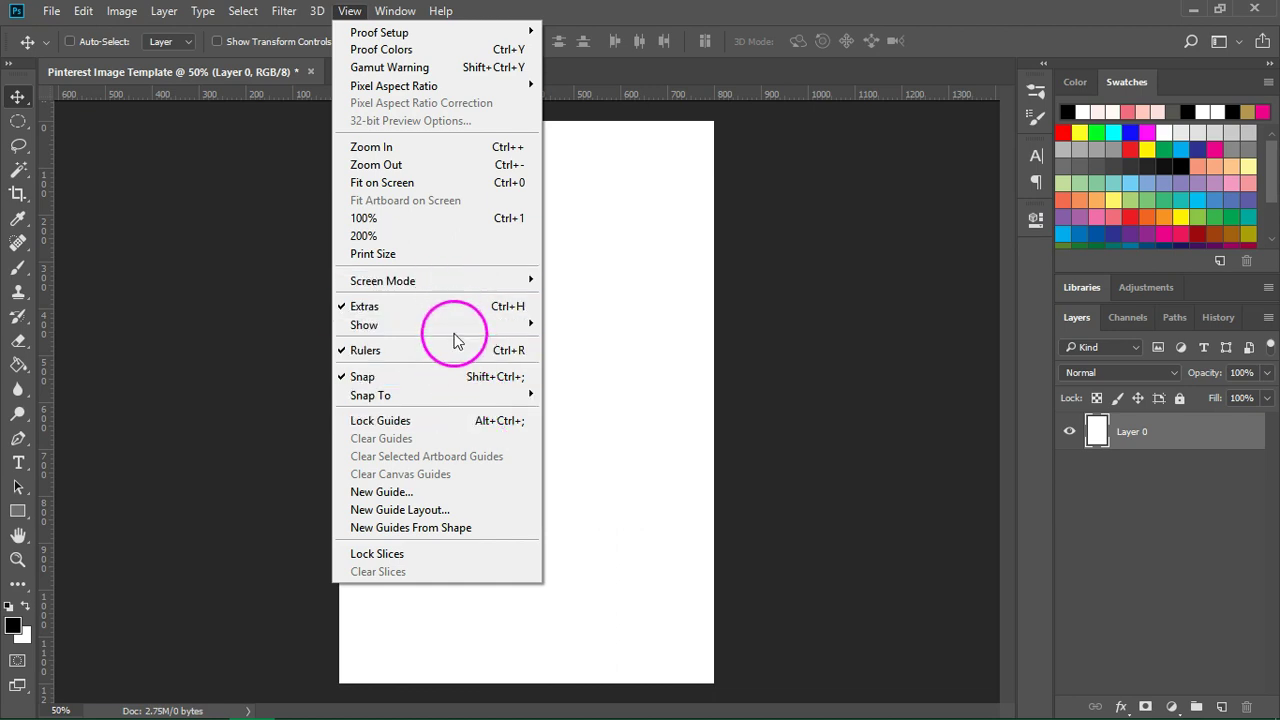
{"action": "mouse_move", "coordinate": [462, 329]}
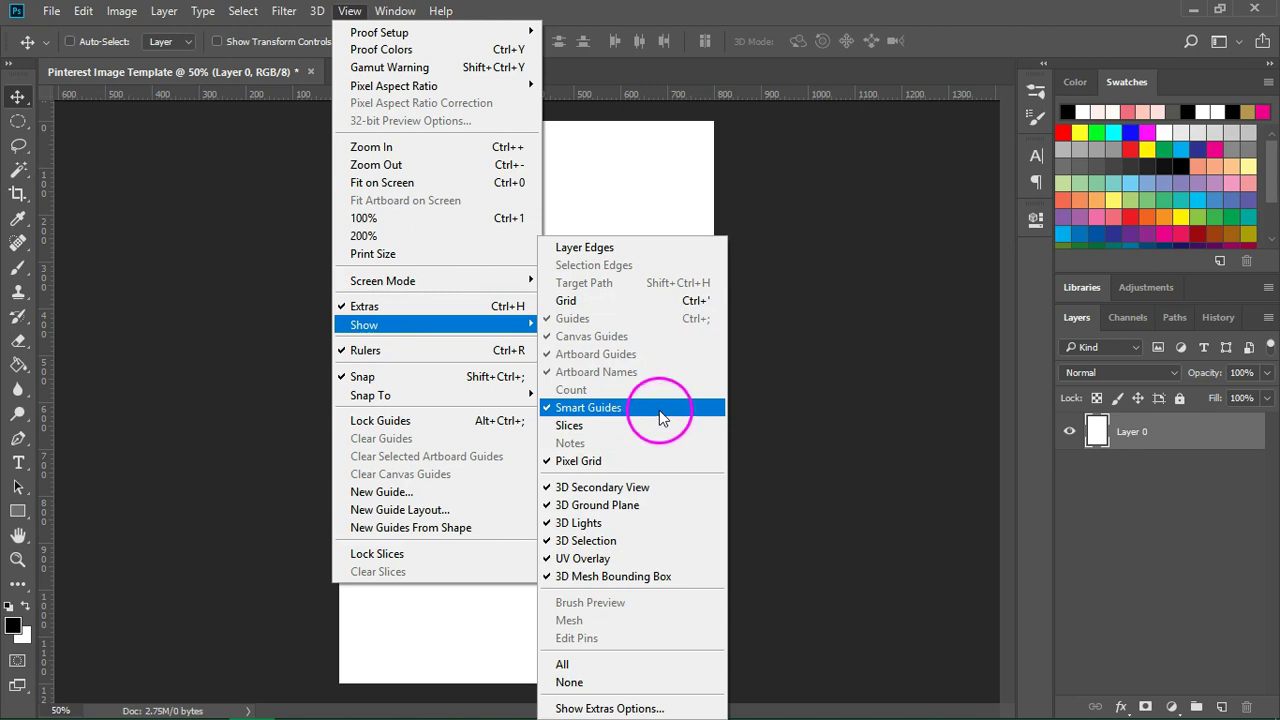
{"action": "key", "text": "Escape"}
{"action": "key", "text": "Escape"}
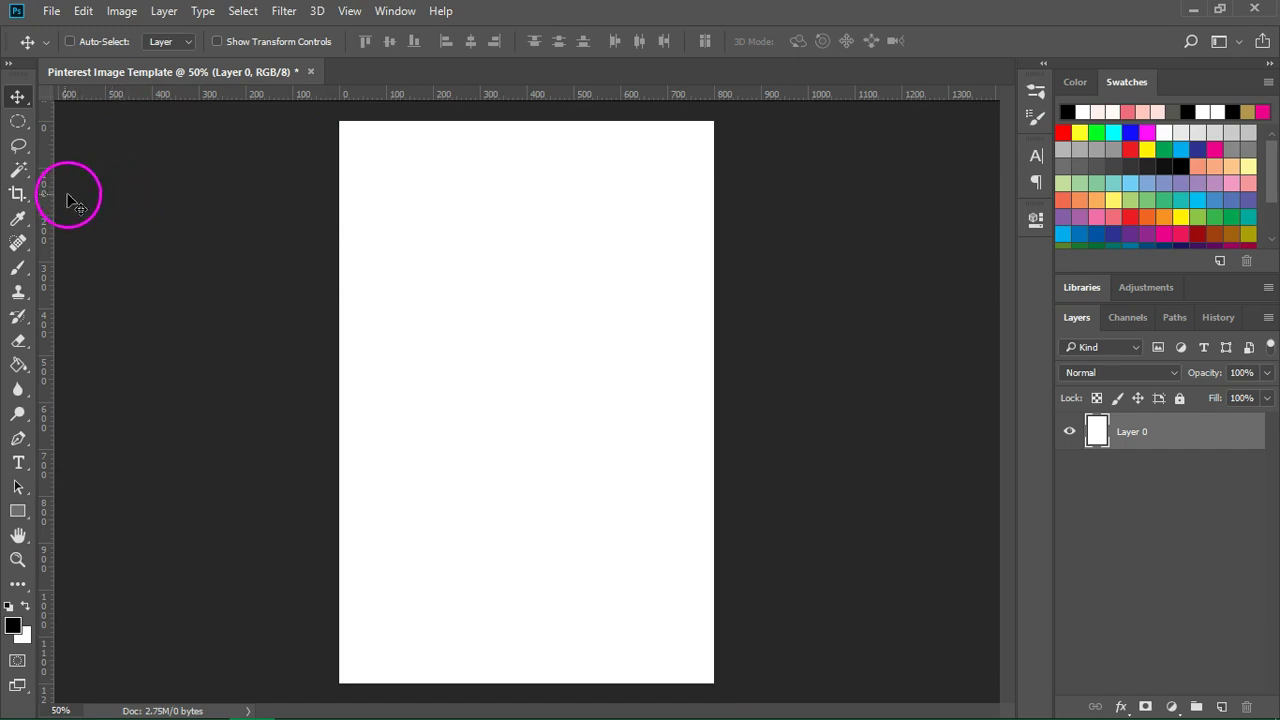
- Add a vertical guide at 400 px and a horizontal guide at 600 px
{"action": "left_click_drag", "start_coordinate": [48, 196], "coordinate": [524, 252]}
{"action": "left_click_drag", "start_coordinate": [244, 89], "coordinate": [264, 401]}
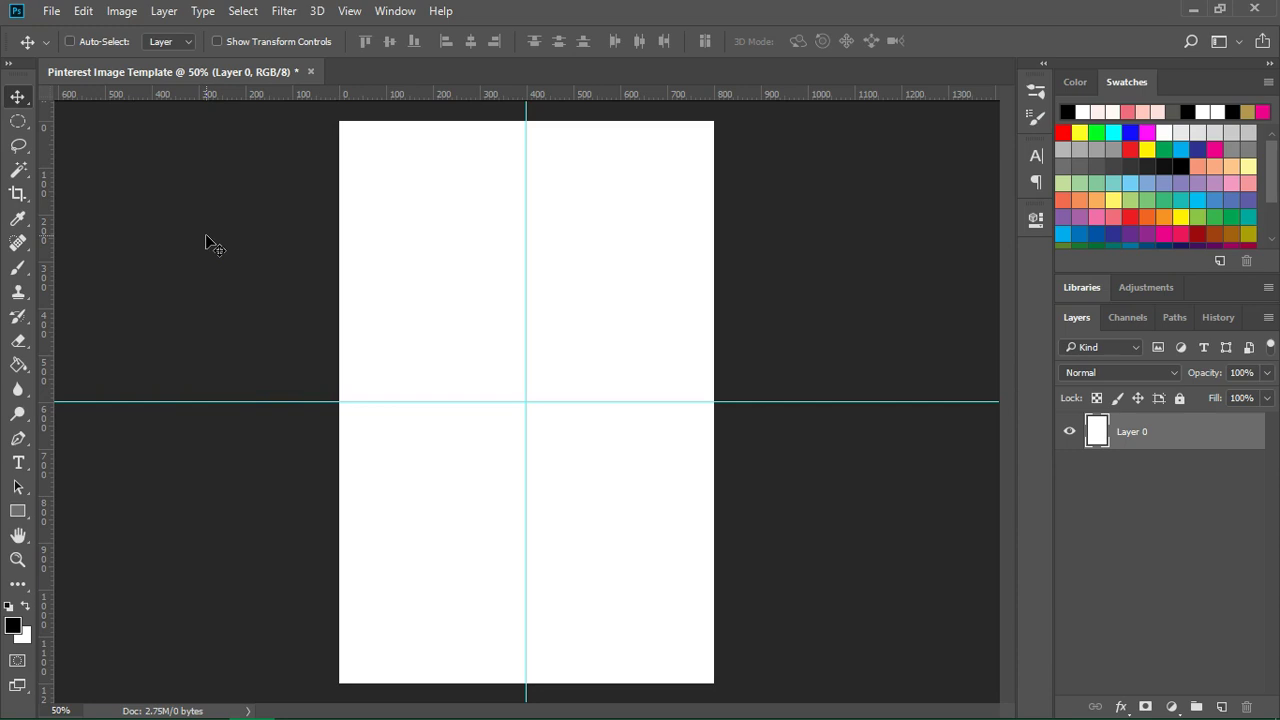
- Convert the template layer into a smart object
{"action": "left_click", "coordinate": [848, 243]}
{"action": "left_click", "coordinate": [1188, 449]}
{"action": "left_click", "coordinate": [164, 11]}
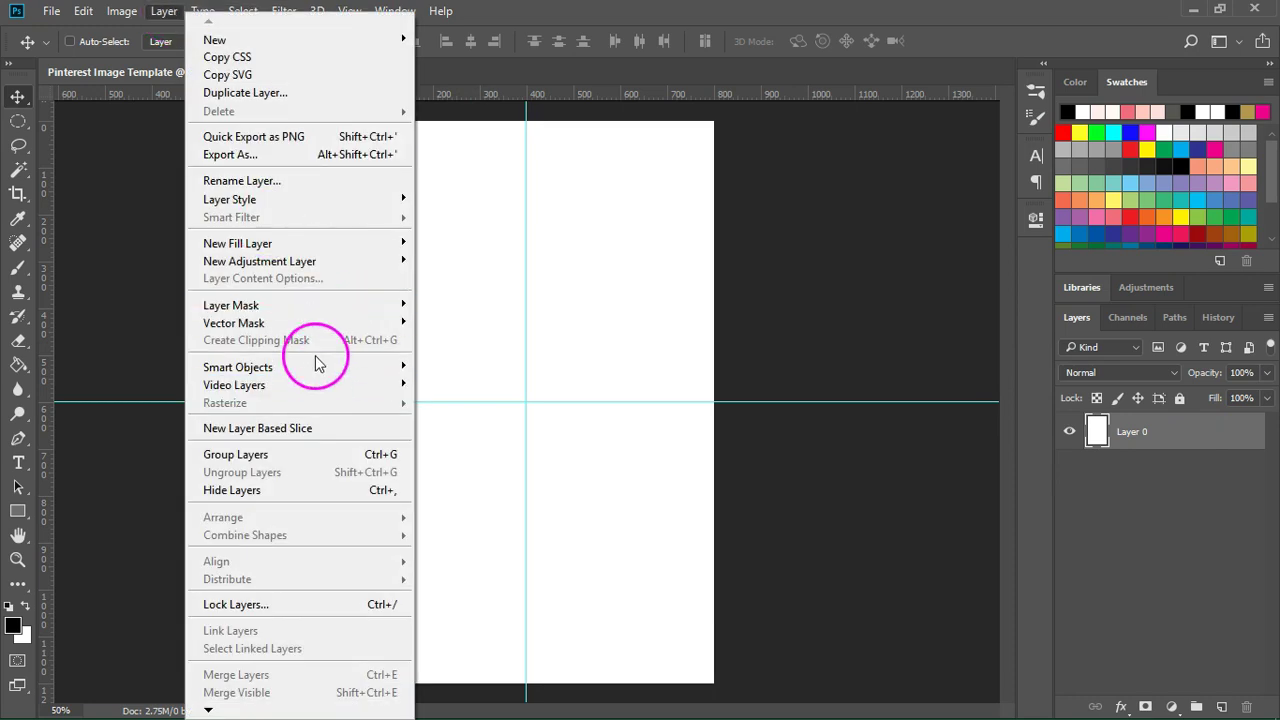
{"action": "mouse_move", "coordinate": [317, 365]}
{"action": "left_click", "coordinate": [453, 368]}
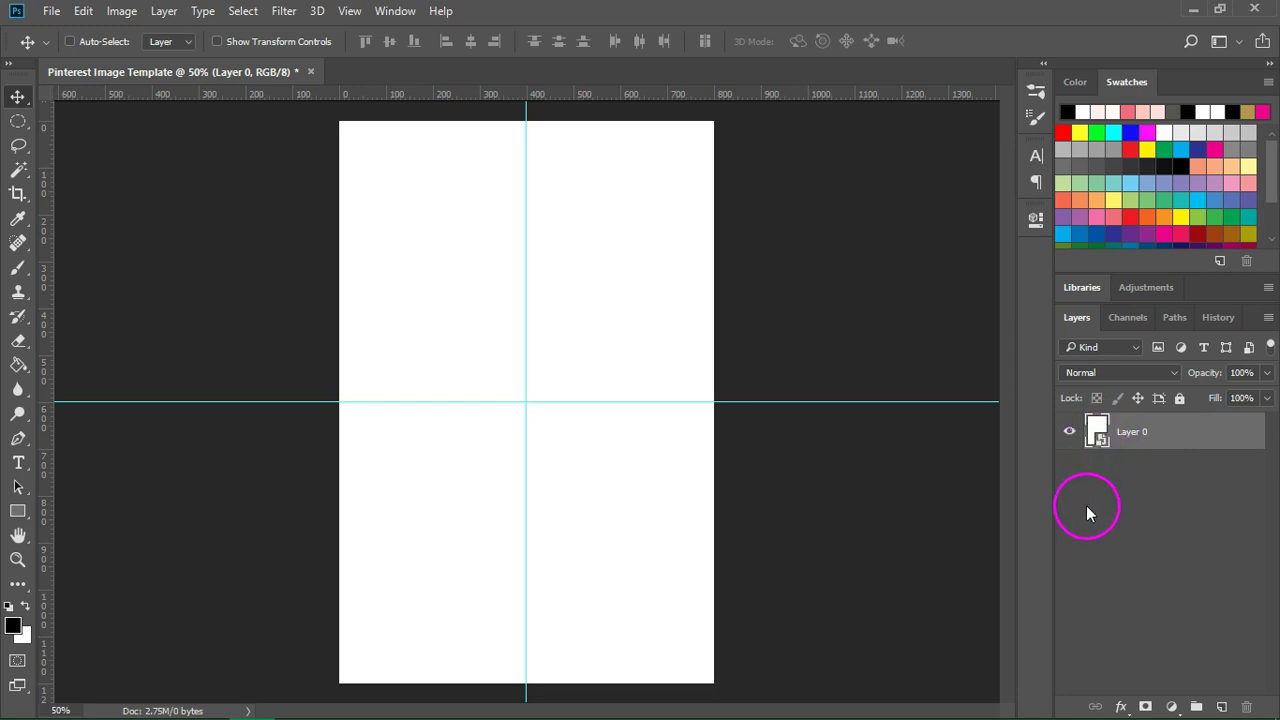
- Fill the smart object's contents with black, save them, and return to the template
{"action": "double_click", "coordinate": [1097, 431]}
{"action": "left_click", "coordinate": [618, 350]}
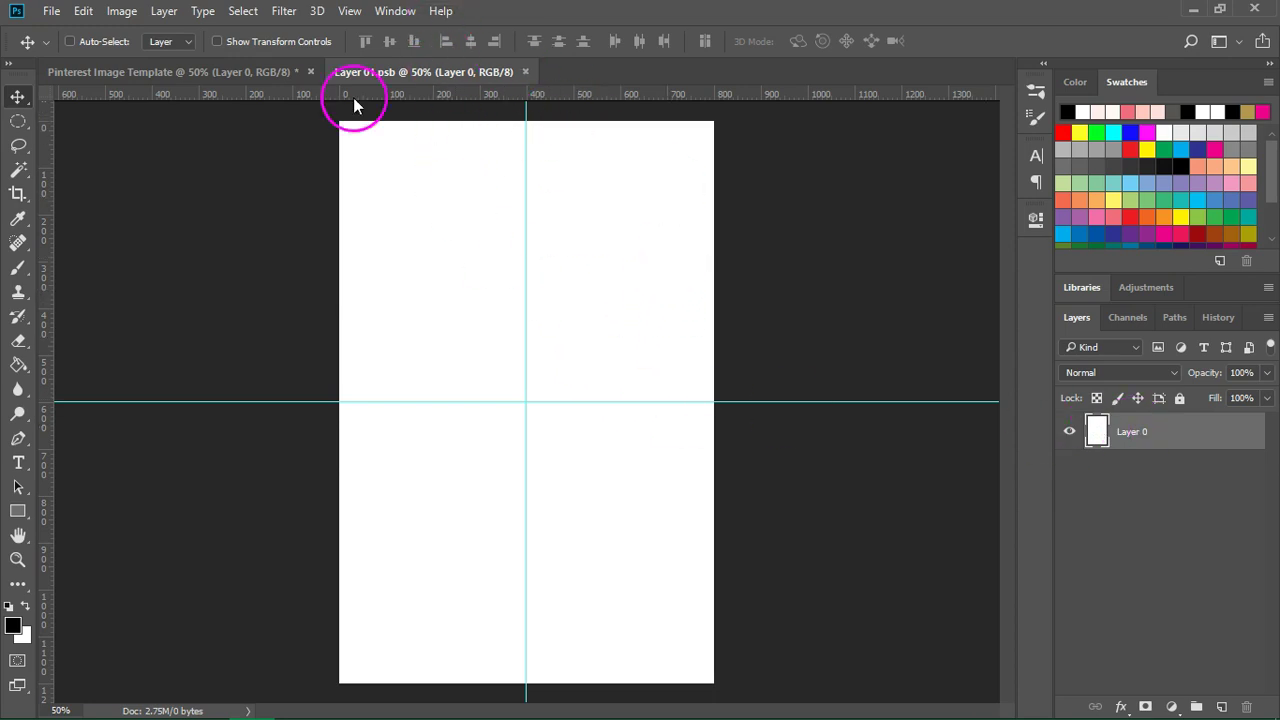
{"action": "left_click", "coordinate": [18, 365]}
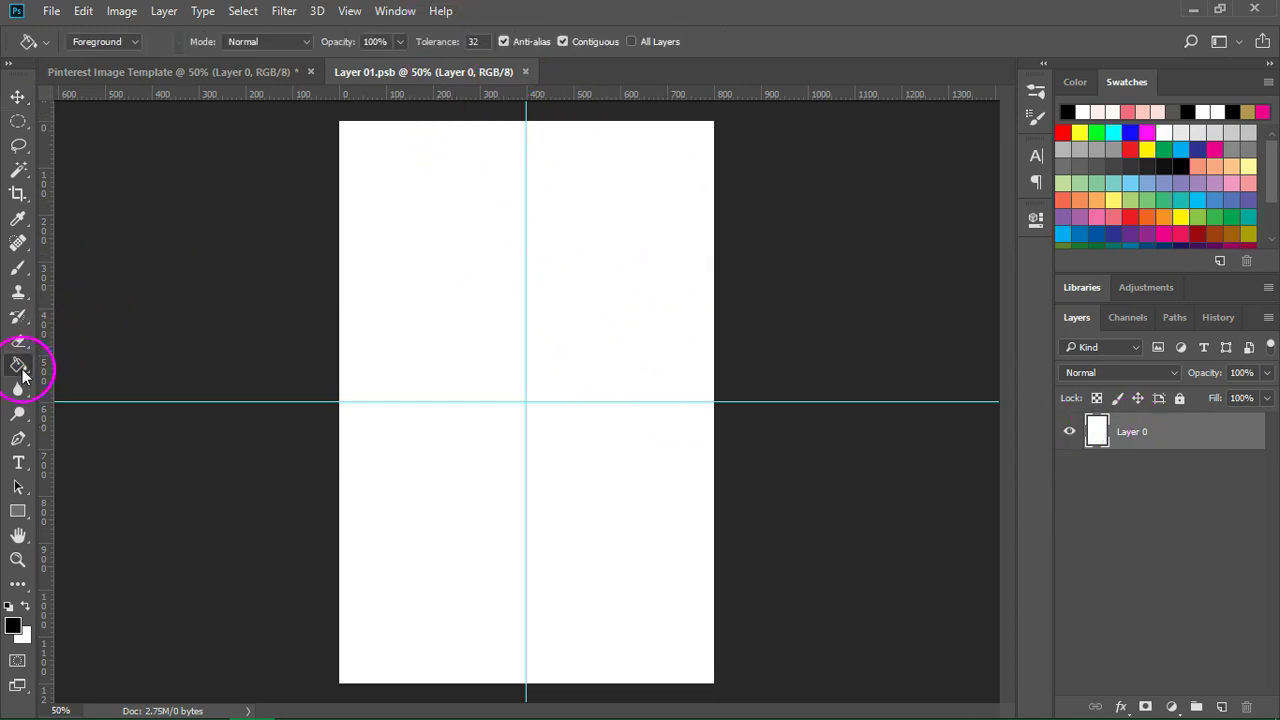
{"action": "left_click", "coordinate": [431, 245]}
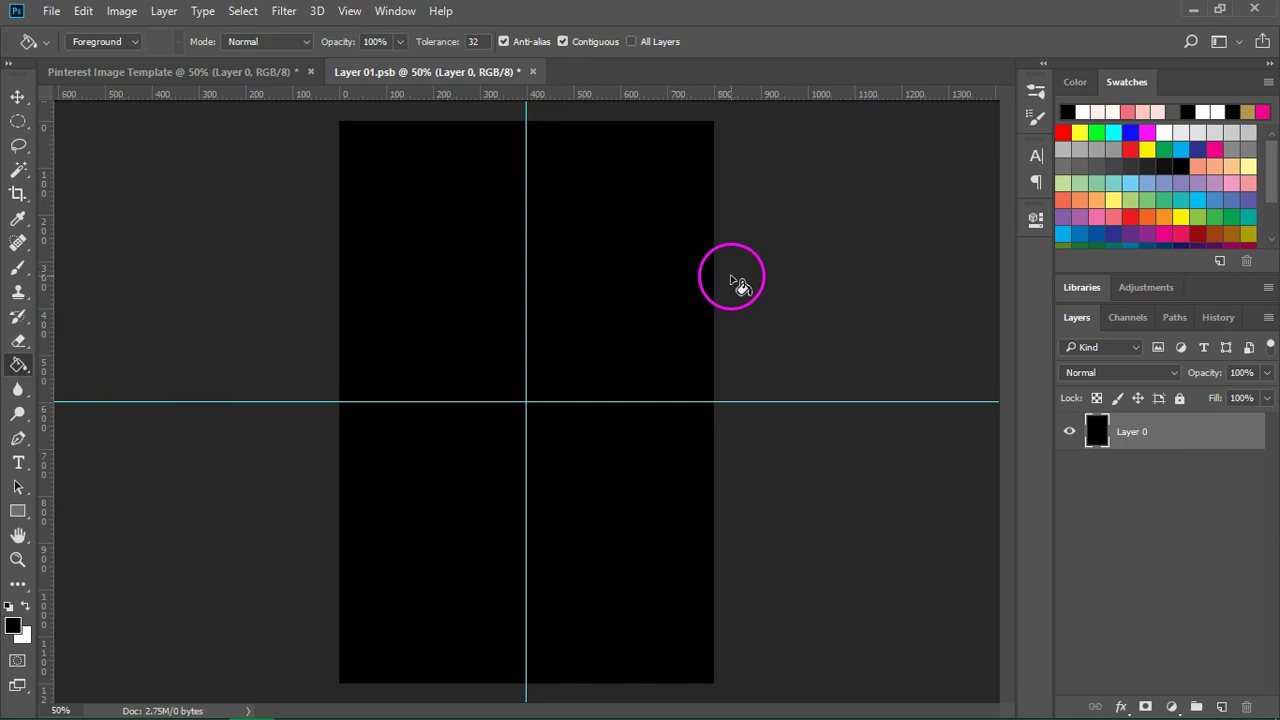
{"action": "left_click", "coordinate": [51, 11]}
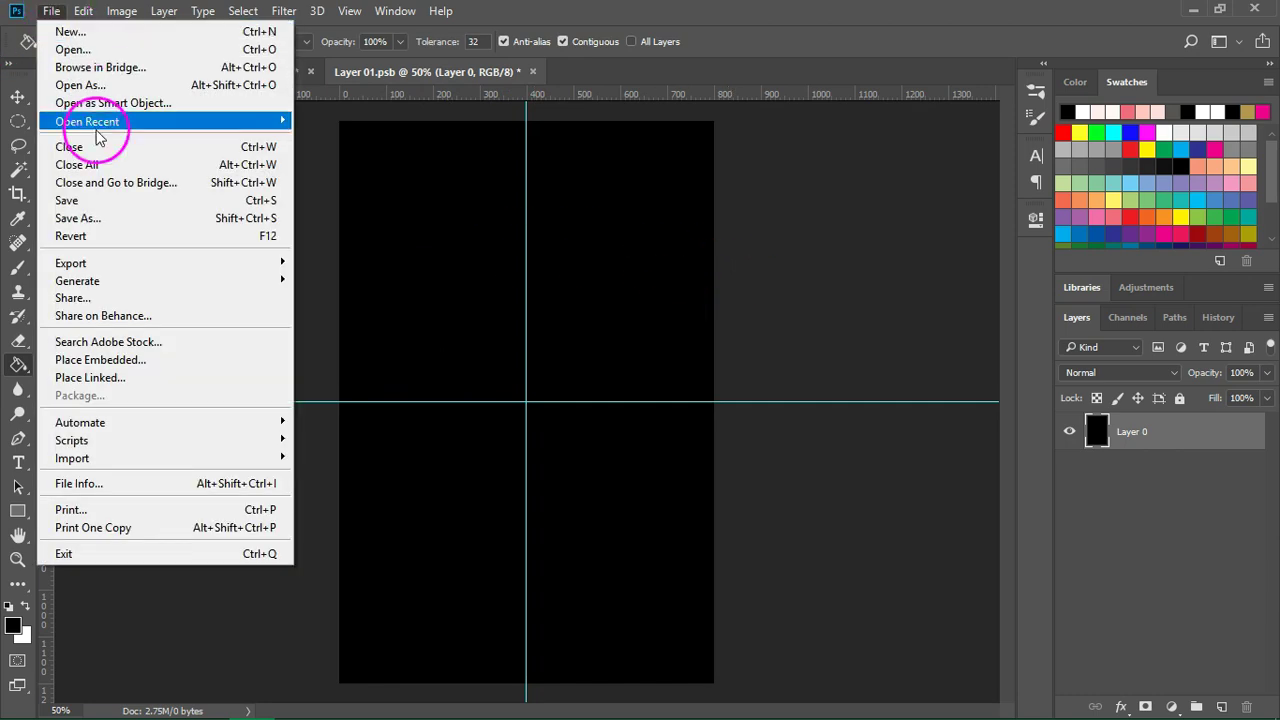
{"action": "left_click", "coordinate": [66, 200]}
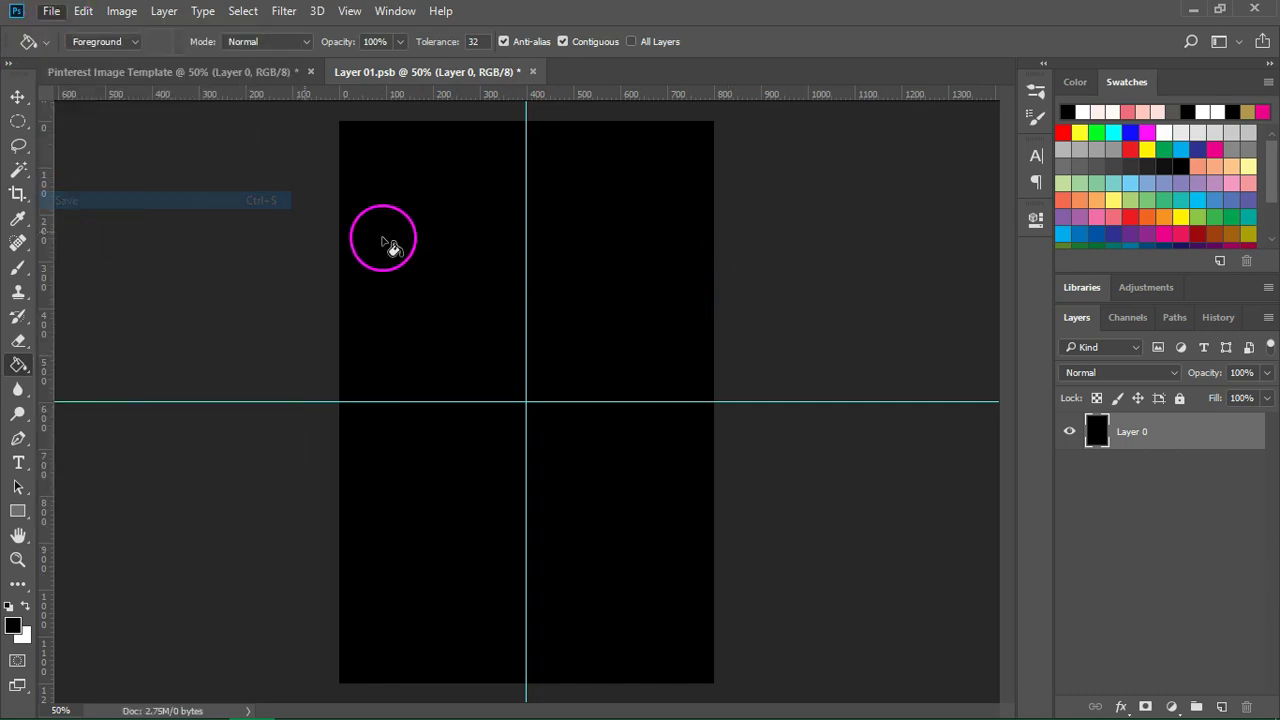
{"action": "left_click", "coordinate": [531, 72]}
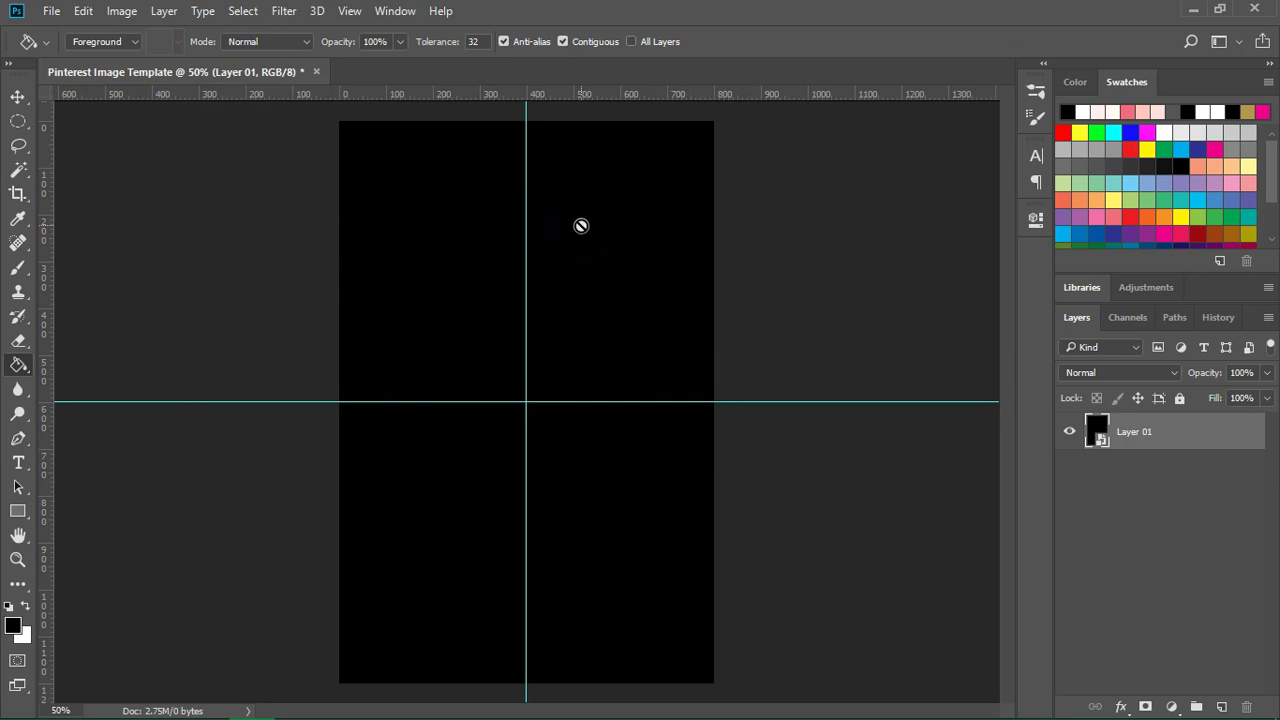
{"action": "key", "text": "v"}
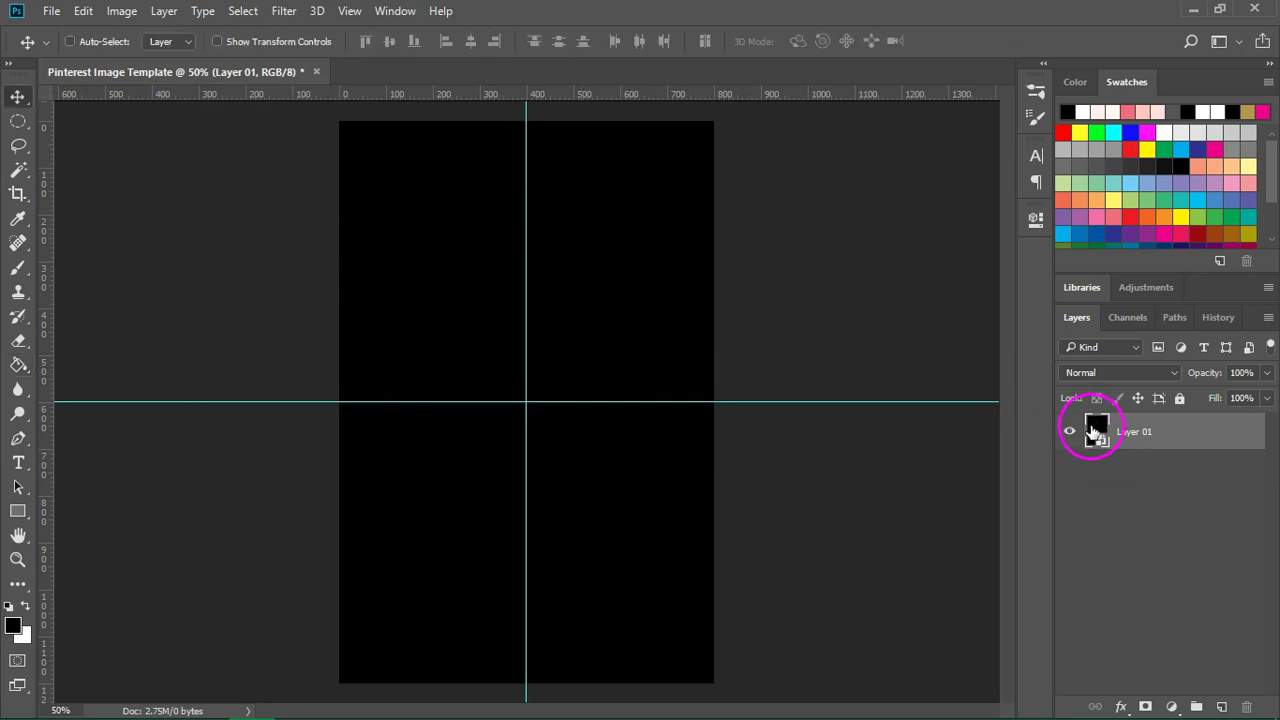
- Embed the eucalyptus and coffee cup photo into the smart object's contents
{"action": "double_click", "coordinate": [1097, 430]}
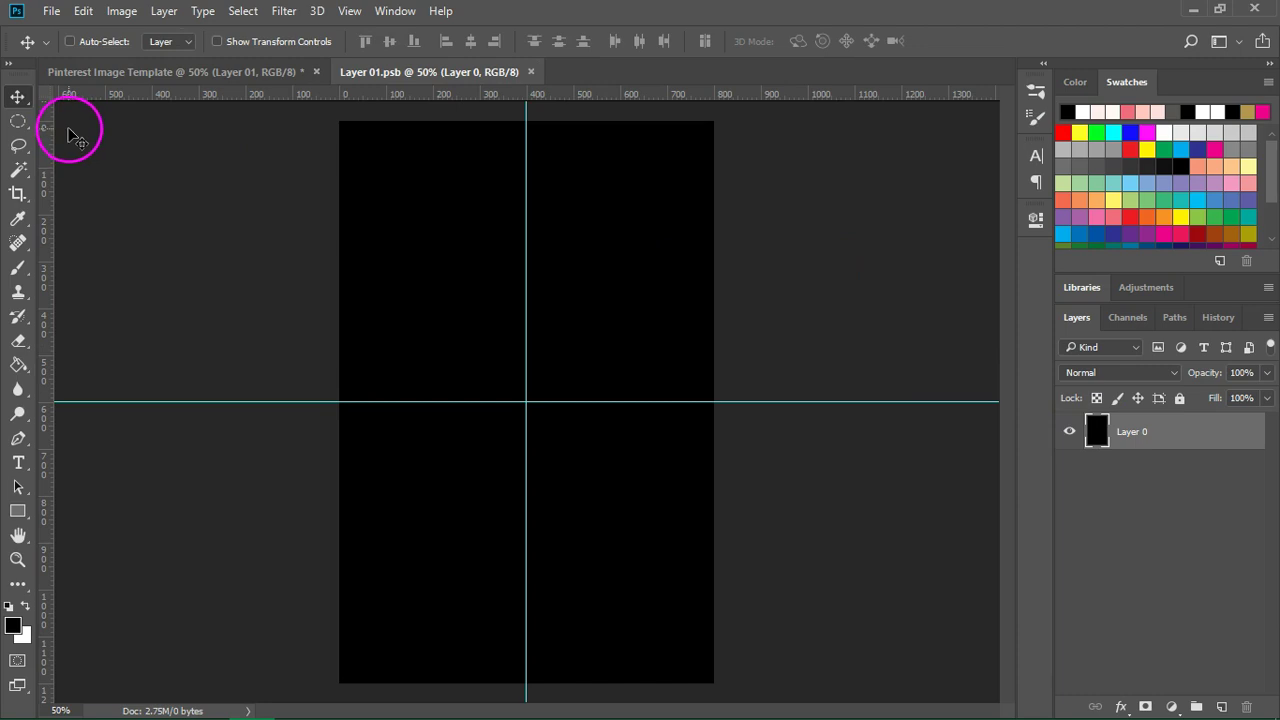
{"action": "left_click", "coordinate": [51, 12]}
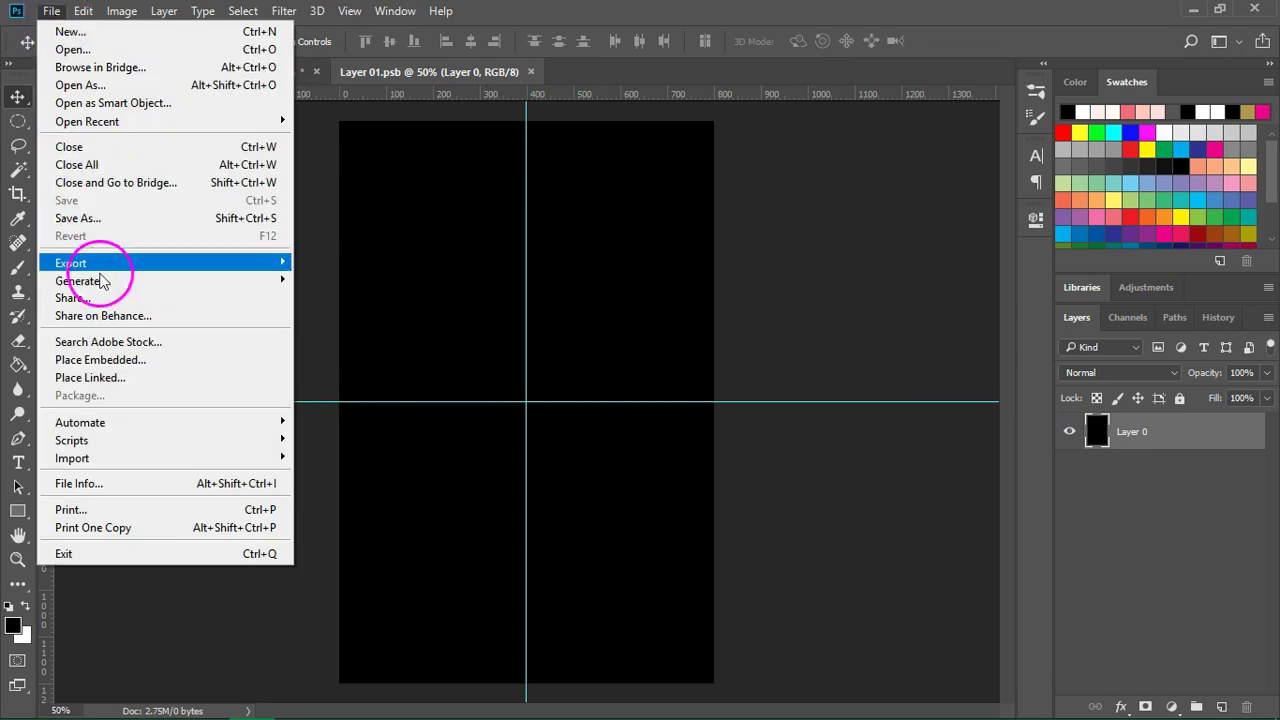
{"action": "left_click", "coordinate": [112, 360]}
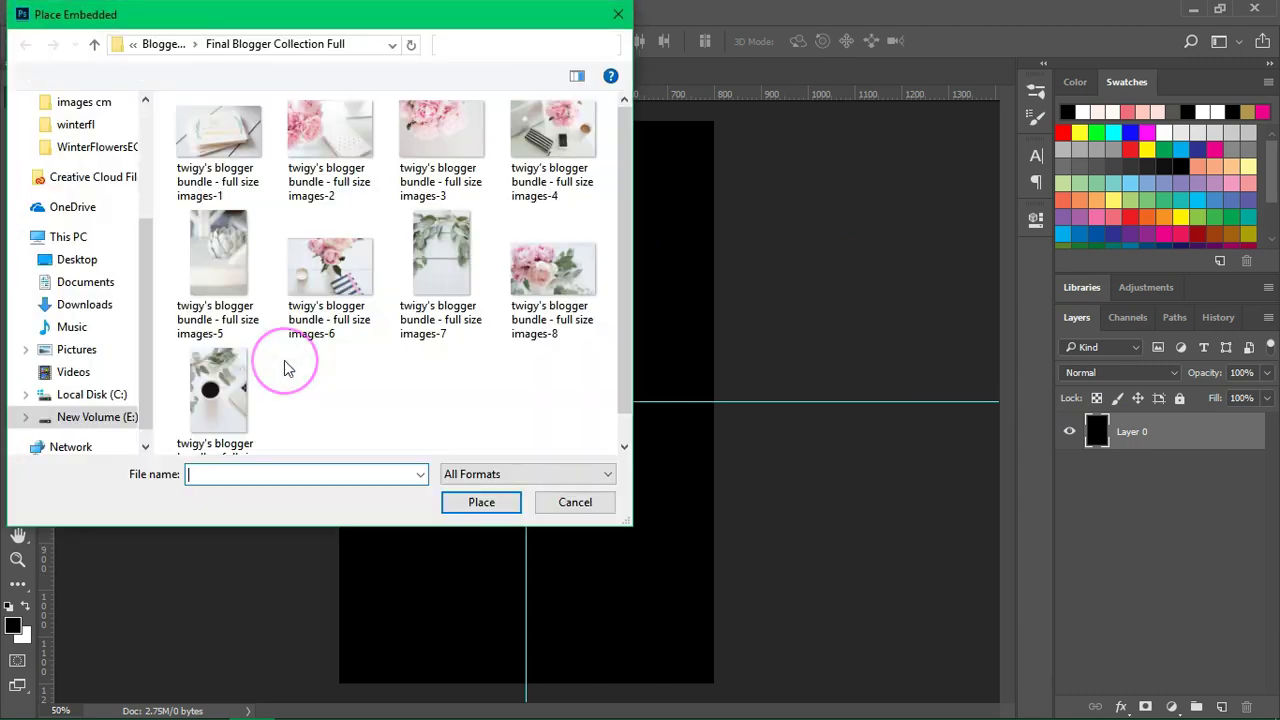
{"action": "left_click", "coordinate": [237, 387]}
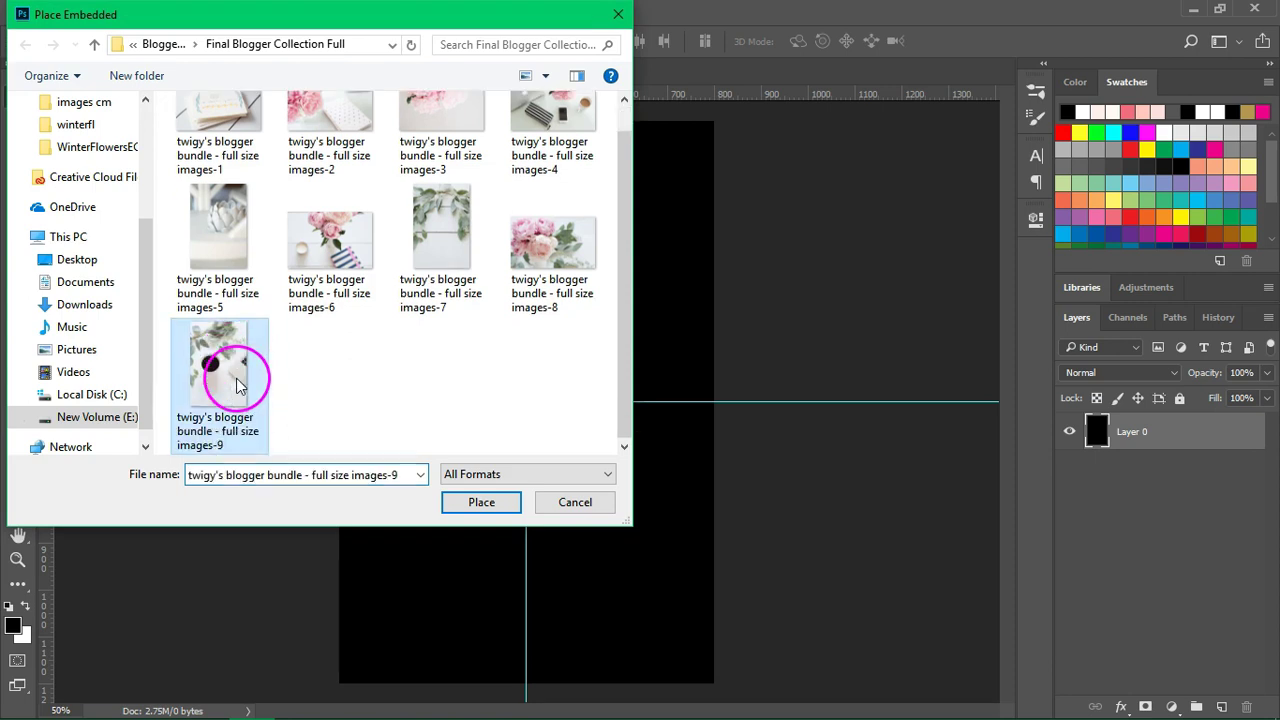
{"action": "left_click", "coordinate": [480, 504]}
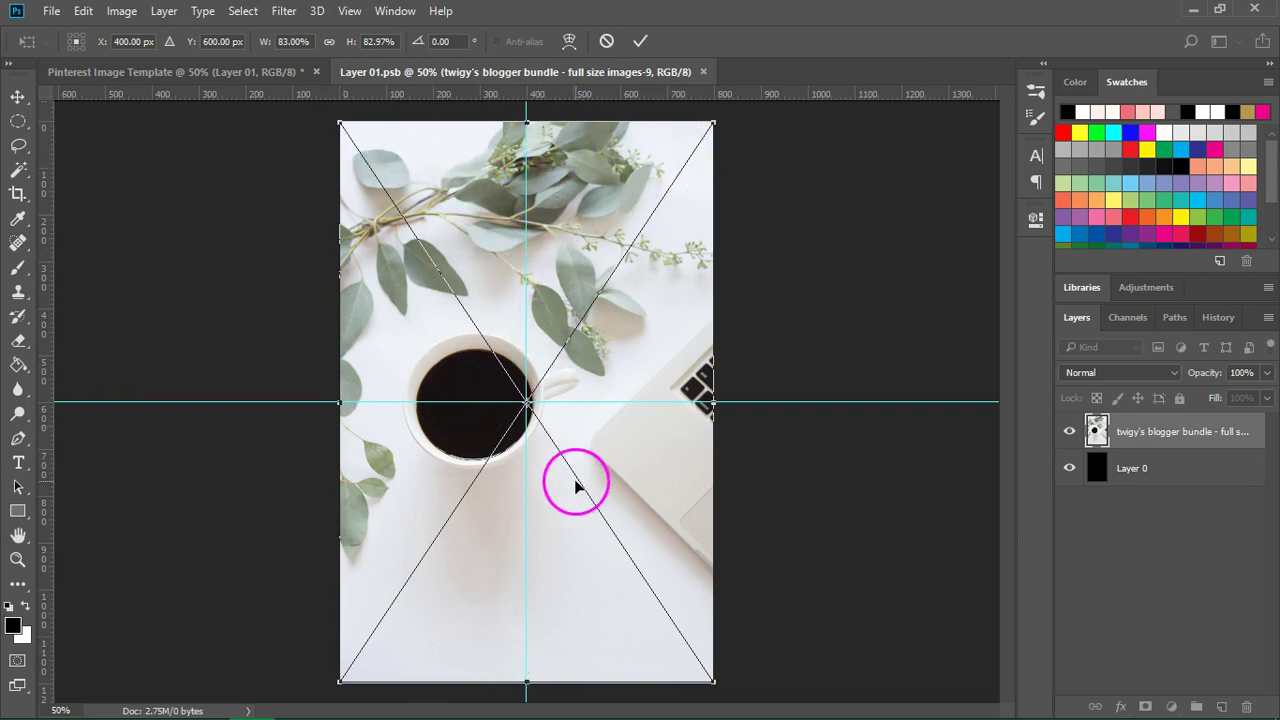
- Scale the photo proportionally to 83%, commit it, and save the contents
{"action": "left_click", "coordinate": [330, 42]}
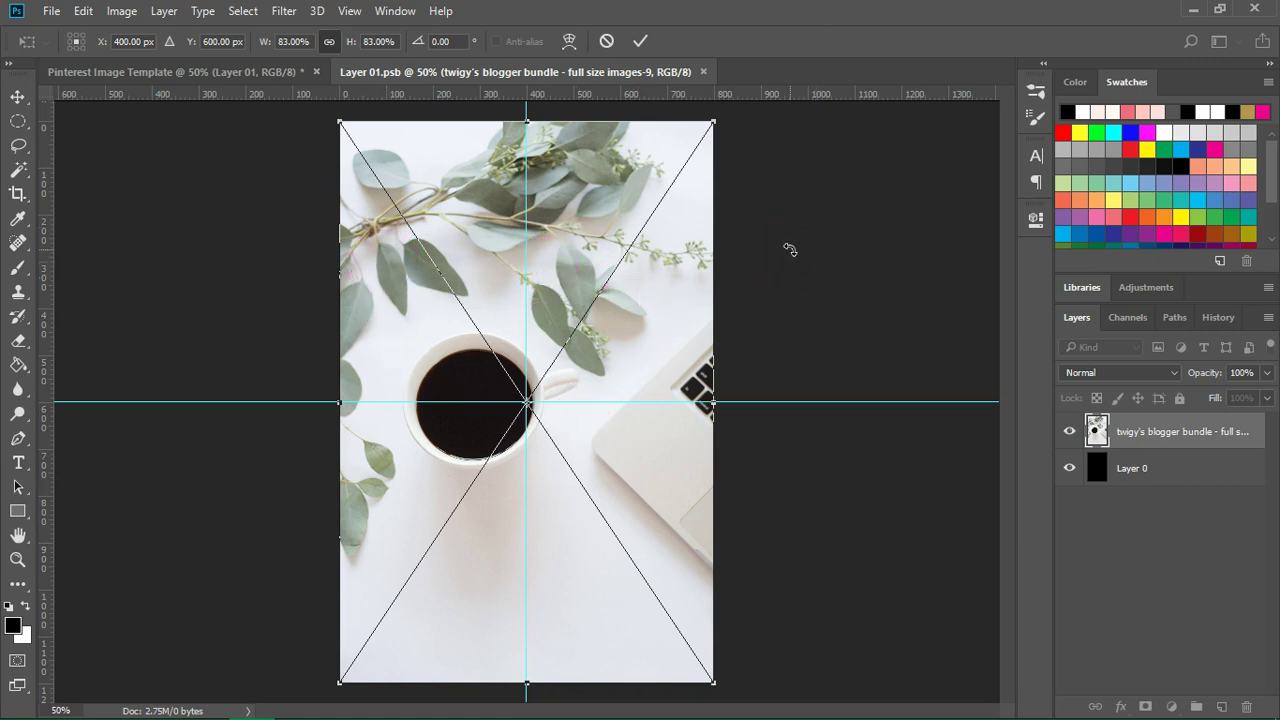
{"action": "key", "text": "Return"}
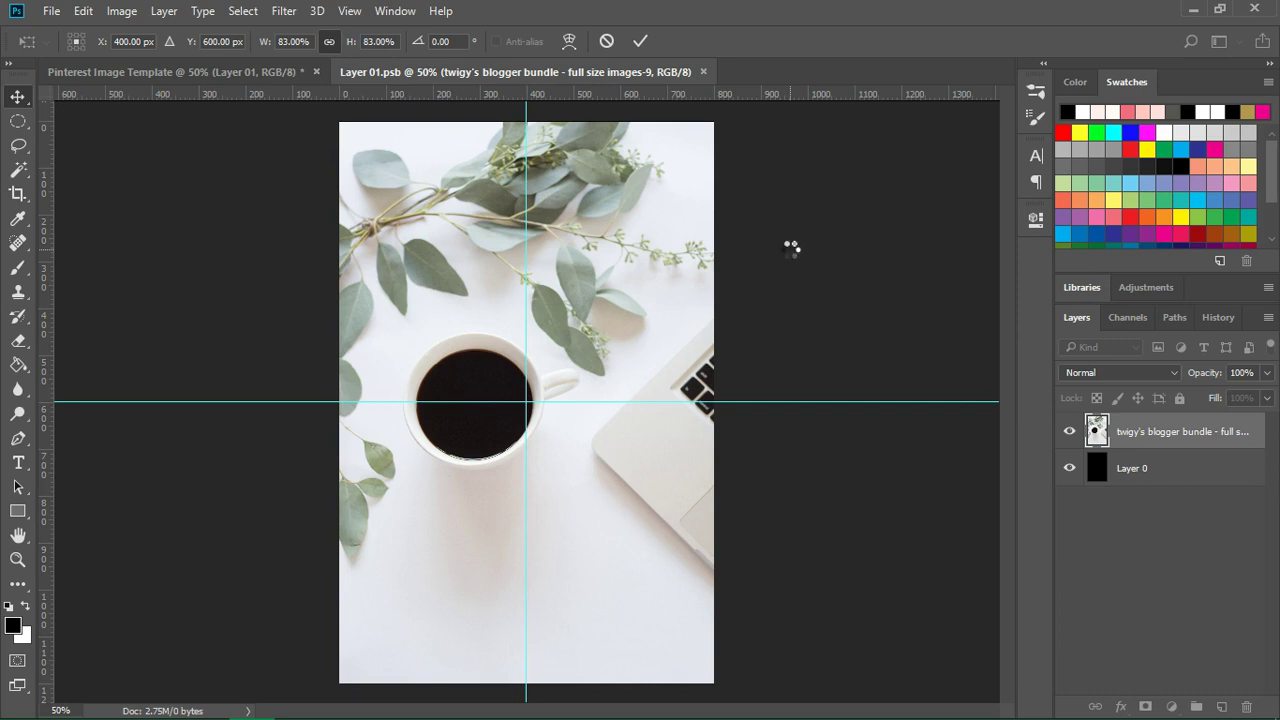
{"action": "key", "text": "ctrl+s"}
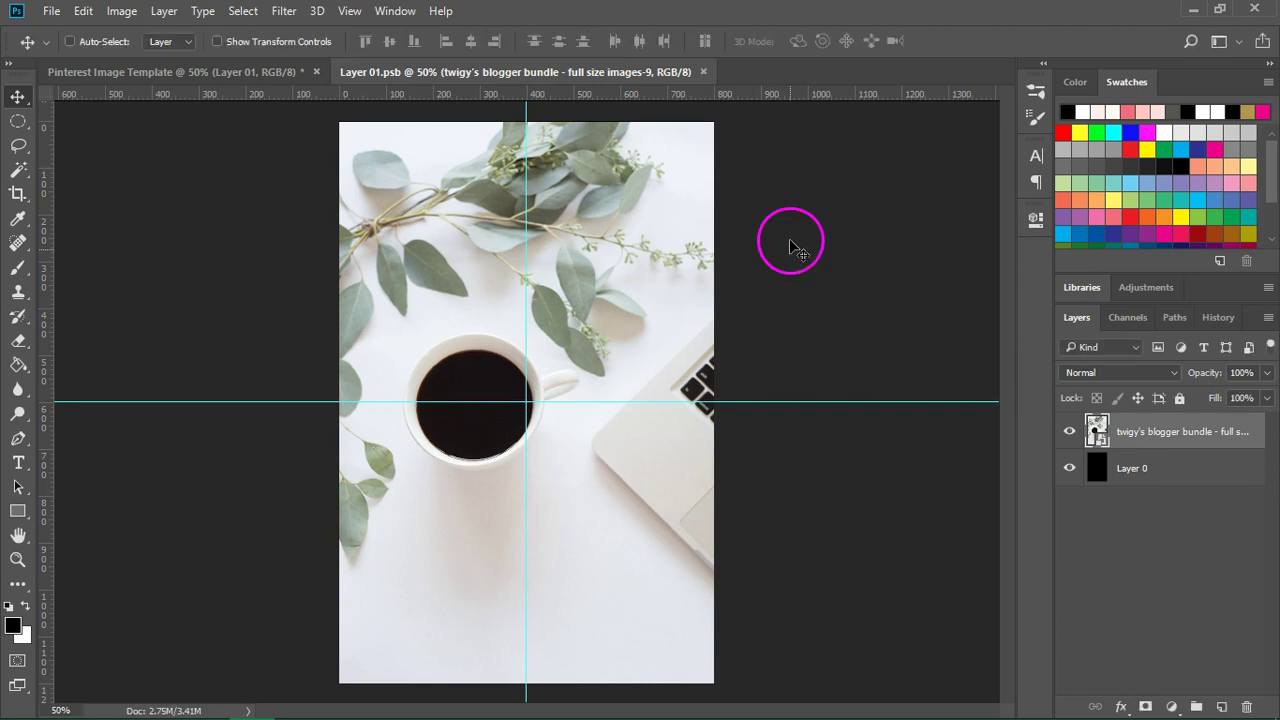
- Return to the template, rename the photo layer Background, and make white the foreground colour
{"action": "left_click", "coordinate": [702, 72]}
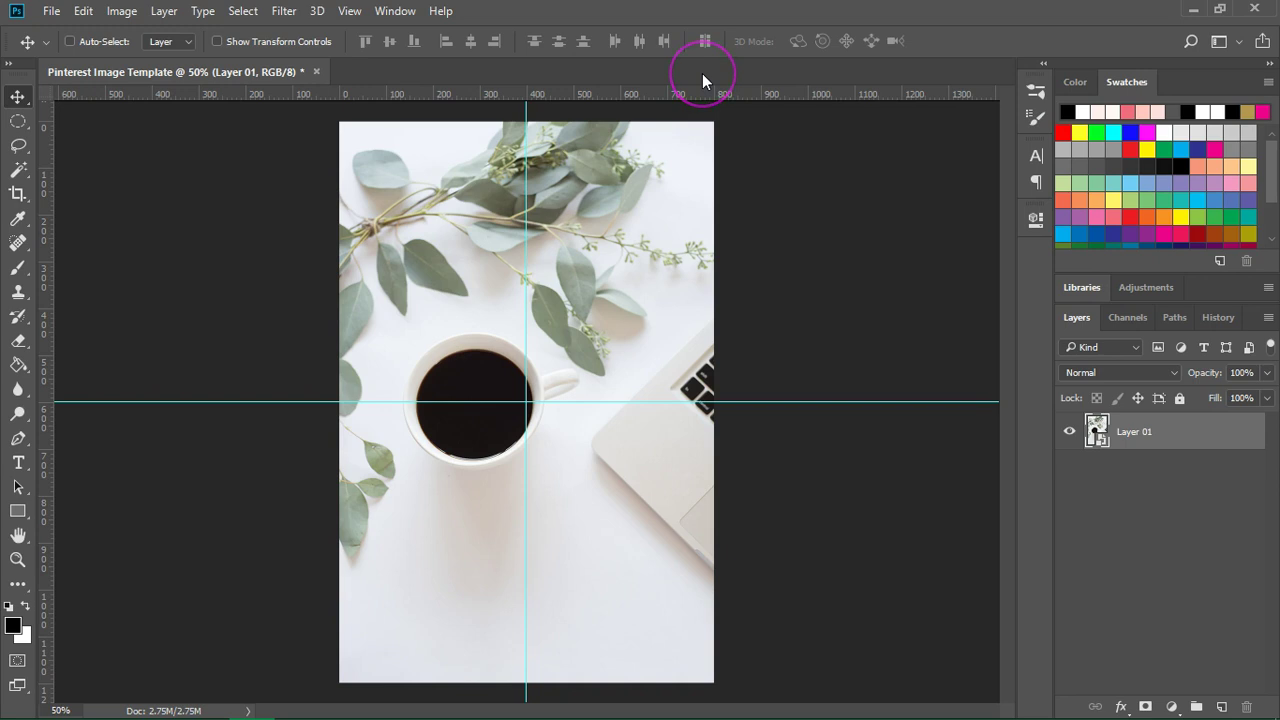
{"action": "left_click", "coordinate": [839, 167]}
{"action": "left_click", "coordinate": [826, 341]}
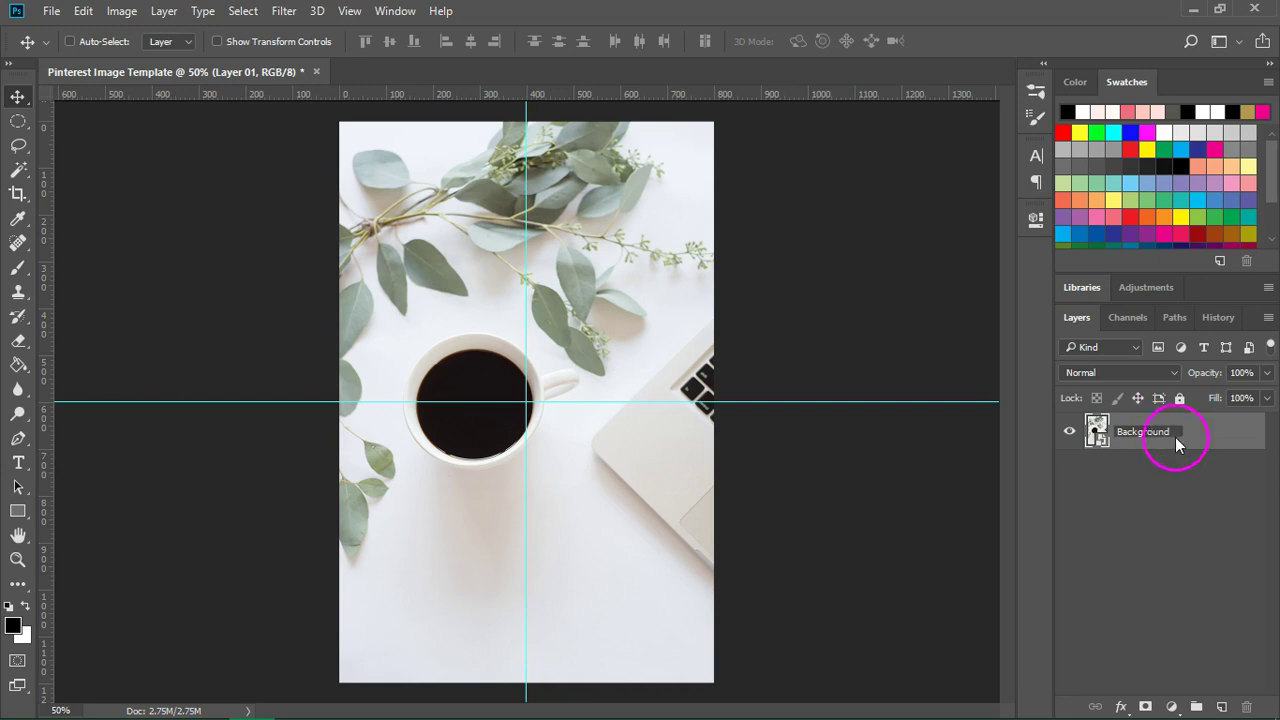
{"action": "key", "text": "Return"}
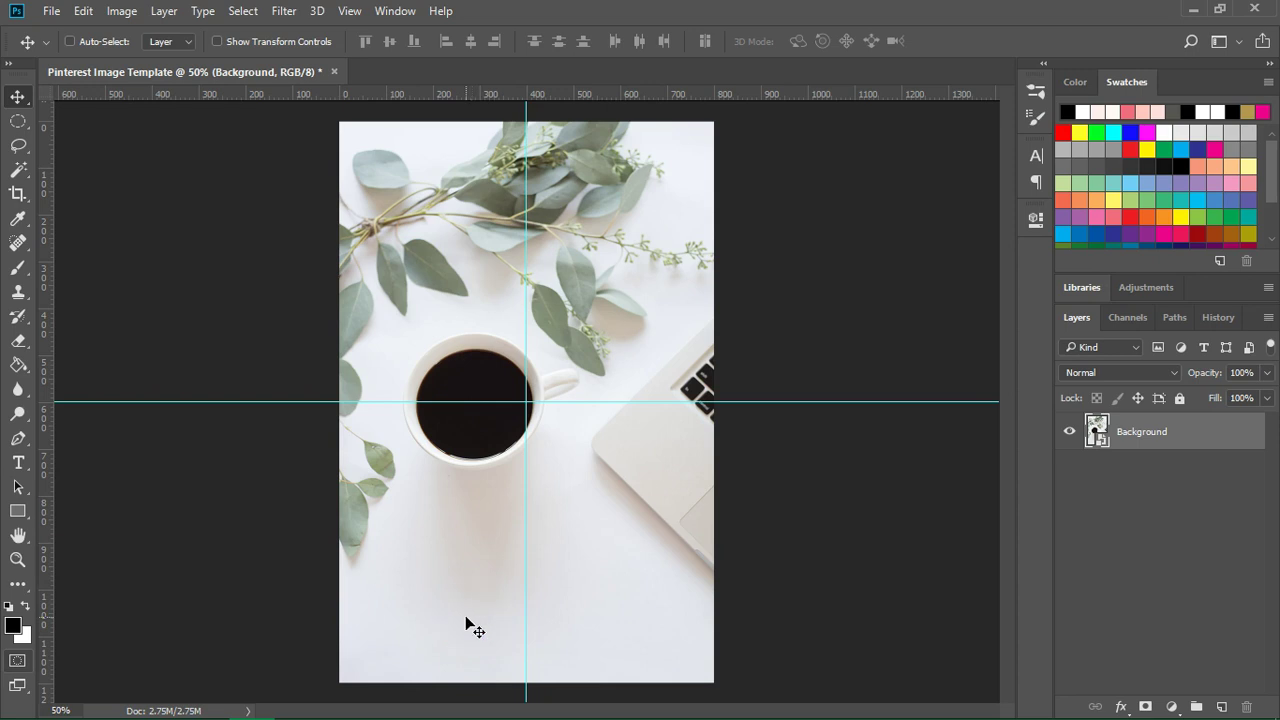
{"action": "left_click", "coordinate": [456, 598]}
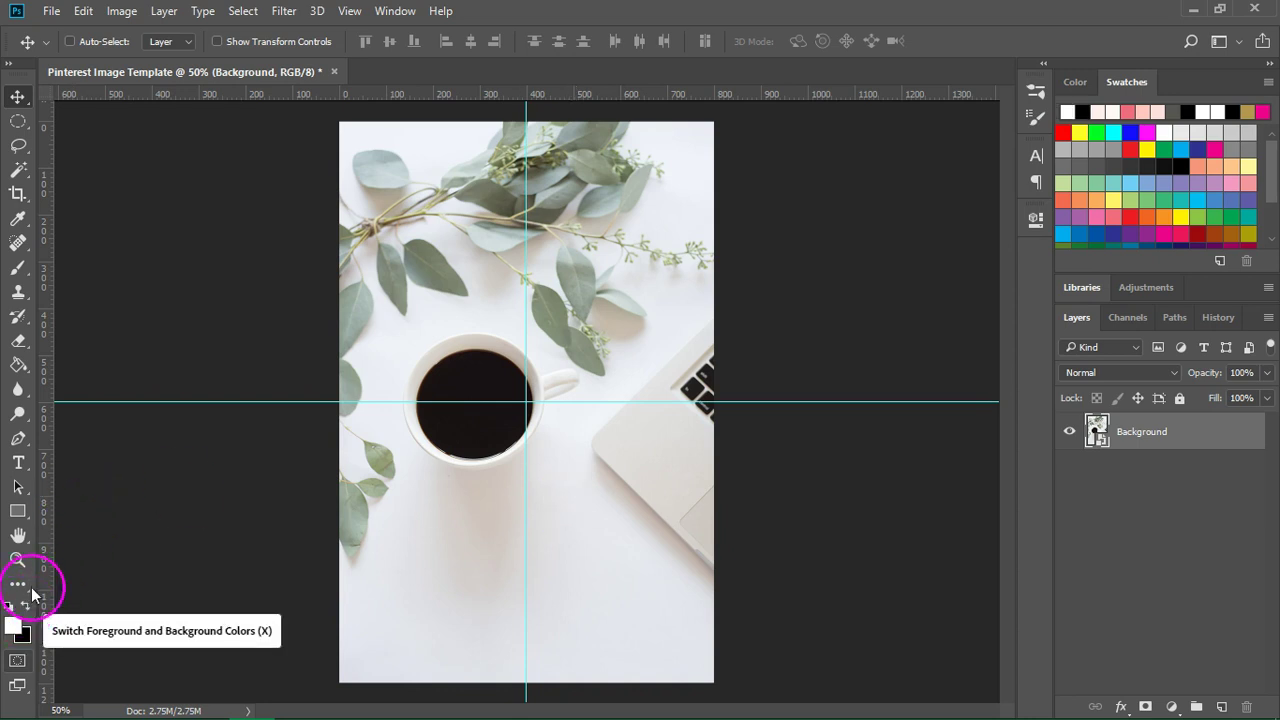
- Draw a white 580 × 880 px rectangle and centre it on the page
{"action": "left_click", "coordinate": [18, 511]}
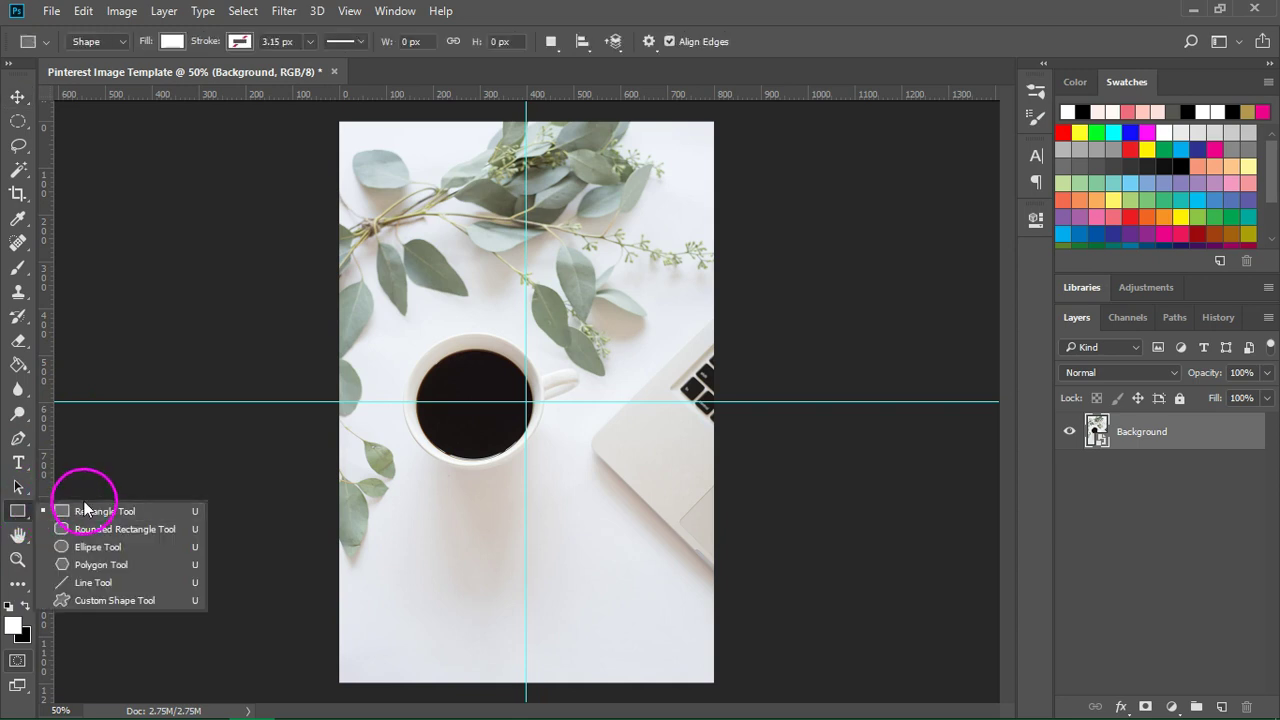
{"action": "left_click", "coordinate": [86, 508]}
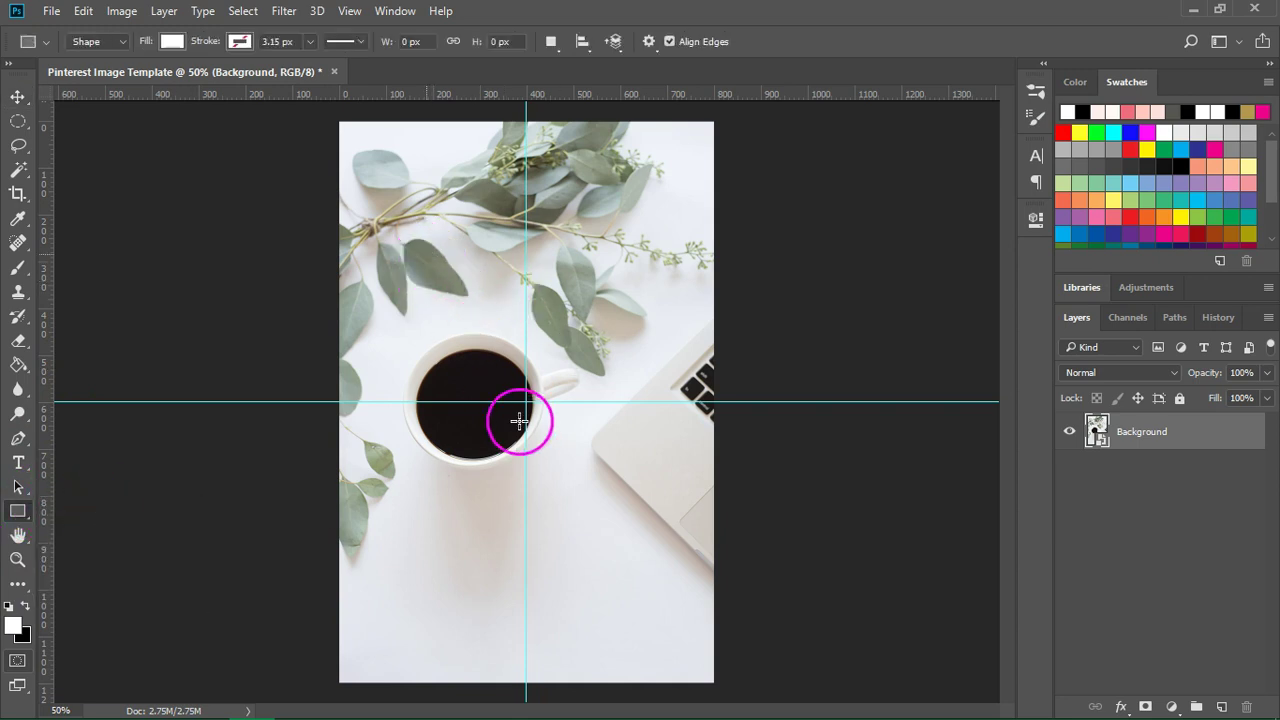
{"action": "left_click_drag", "start_coordinate": [519, 421], "coordinate": [562, 460]}
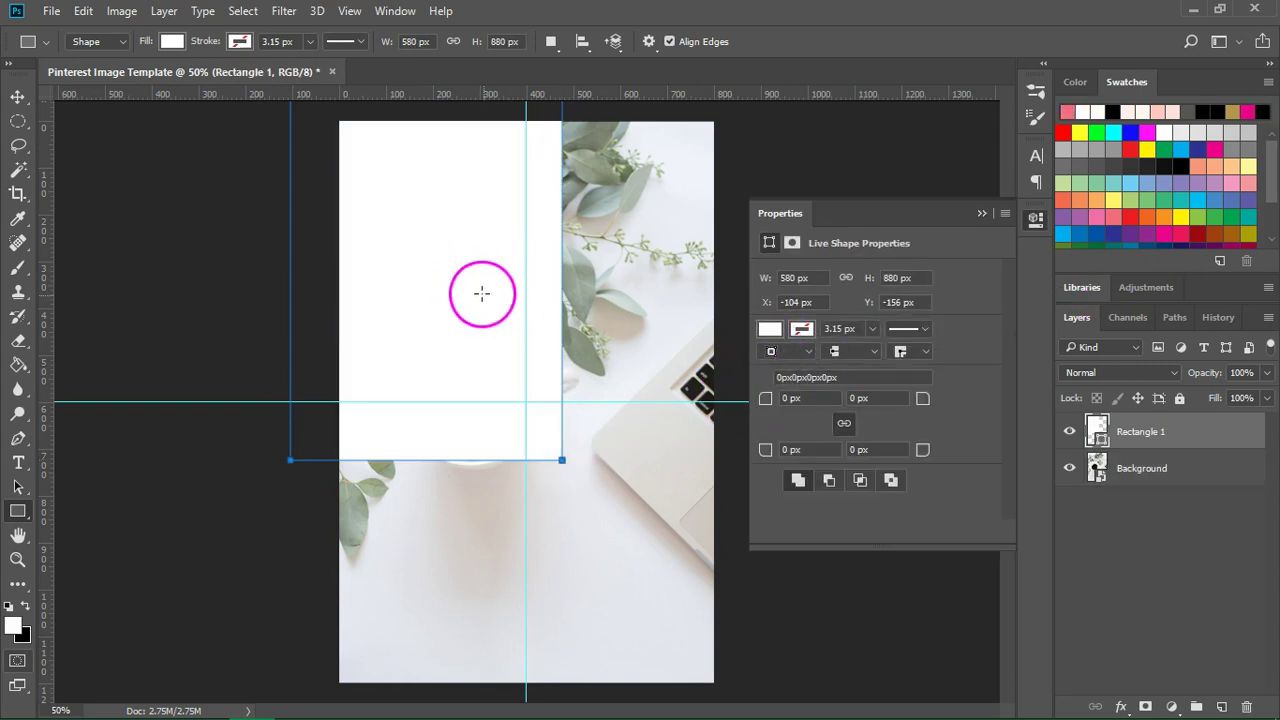
{"action": "key", "text": "v"}
{"action": "left_click_drag", "start_coordinate": [480, 277], "coordinate": [557, 402]}
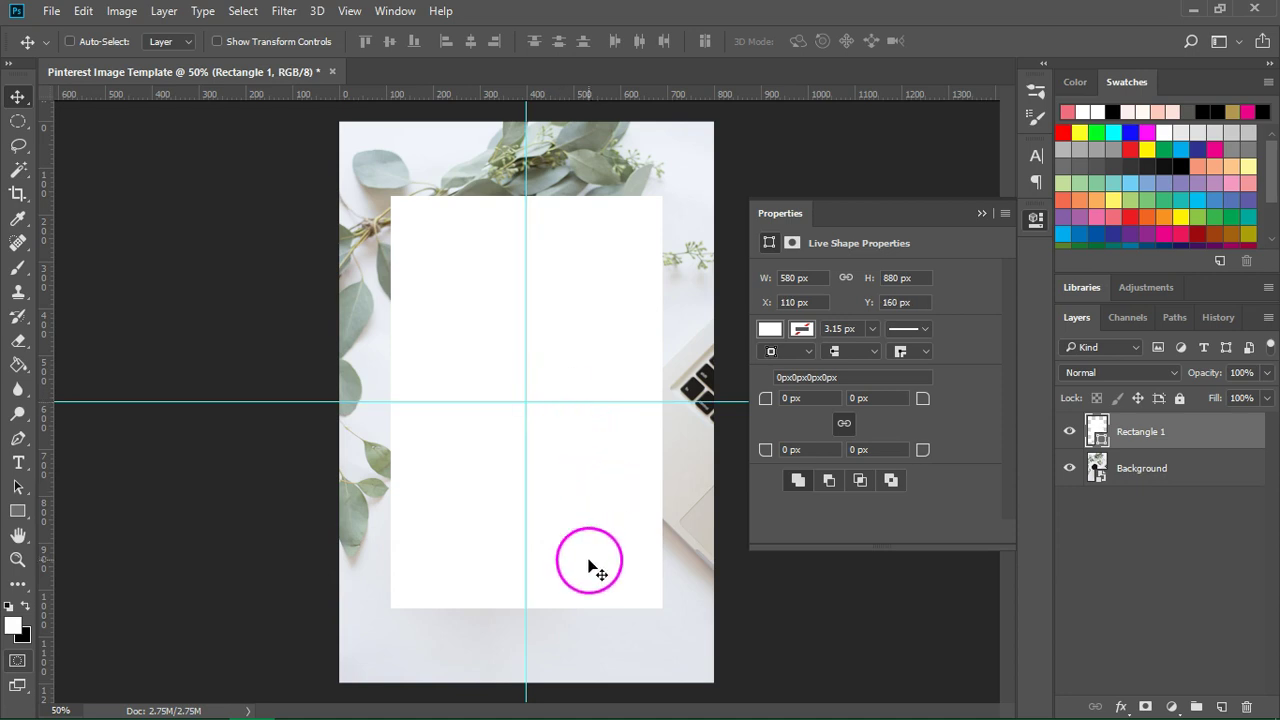
- Scale the white box down to about 550 × 802 px, keeping it centred
{"action": "key", "text": "ctrl"}
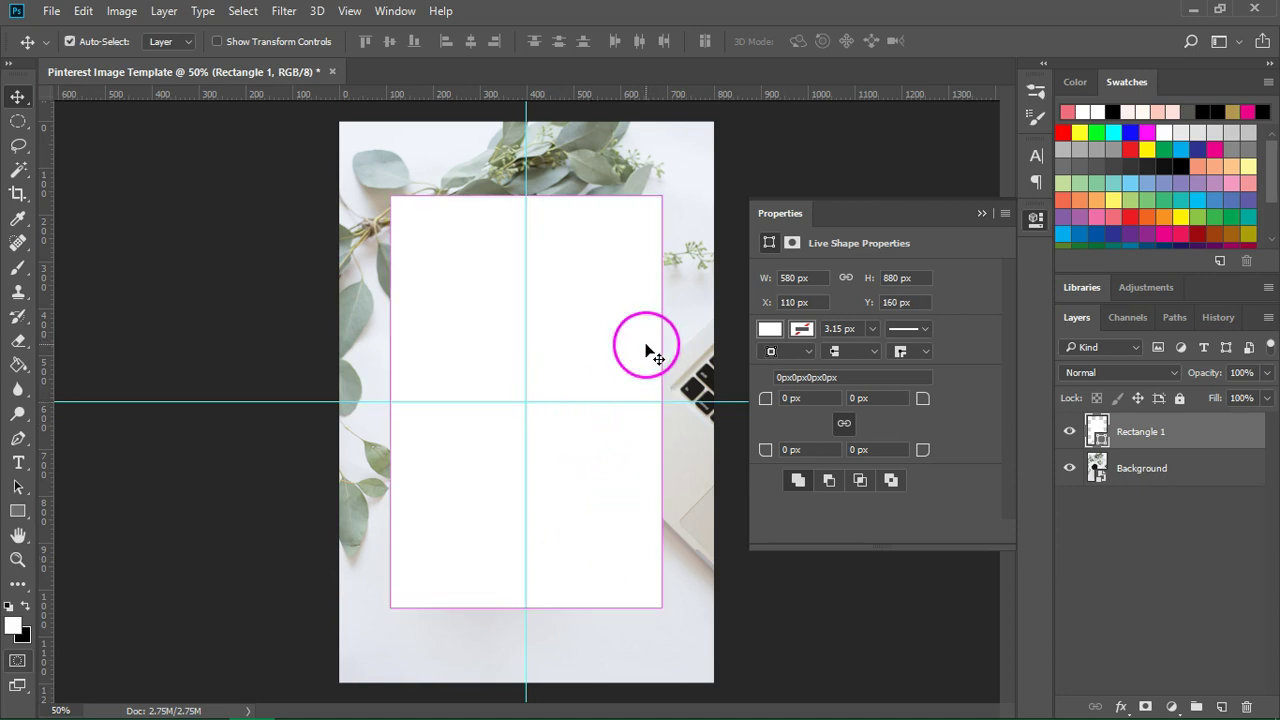
{"action": "key", "text": "ctrl+t"}
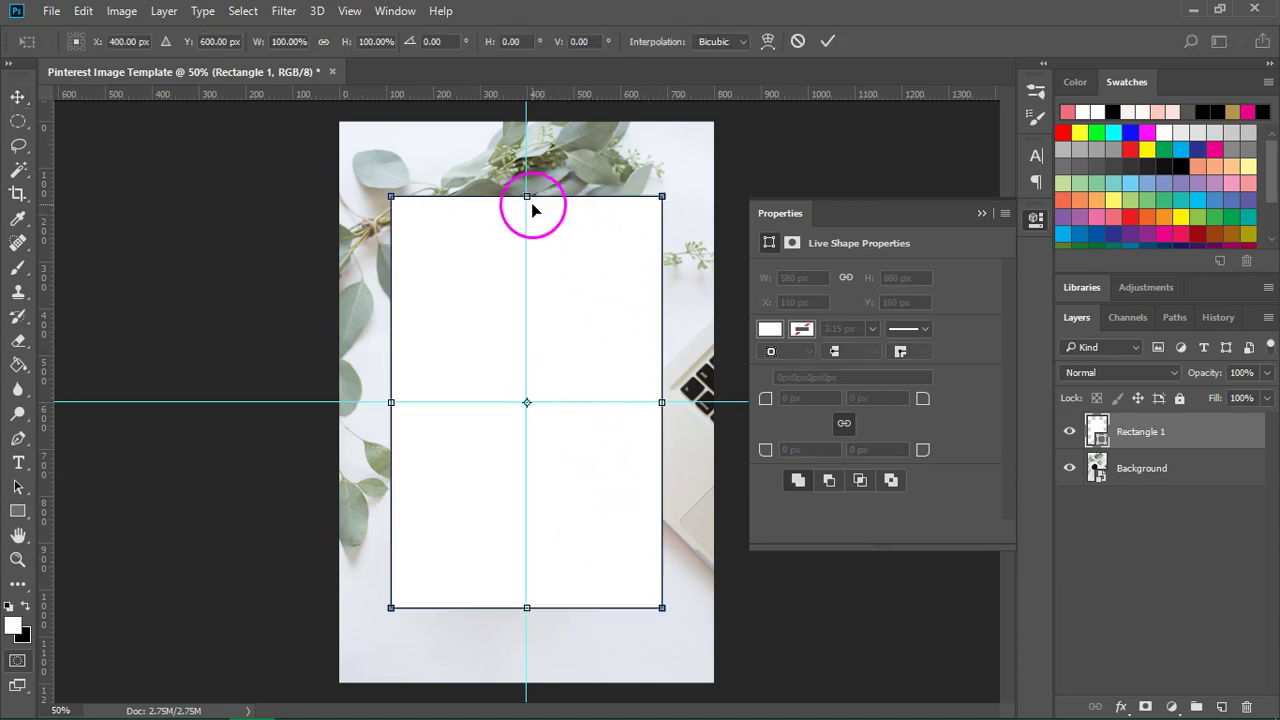
{"action": "left_click_drag", "start_coordinate": [528, 197], "coordinate": [527, 233]}
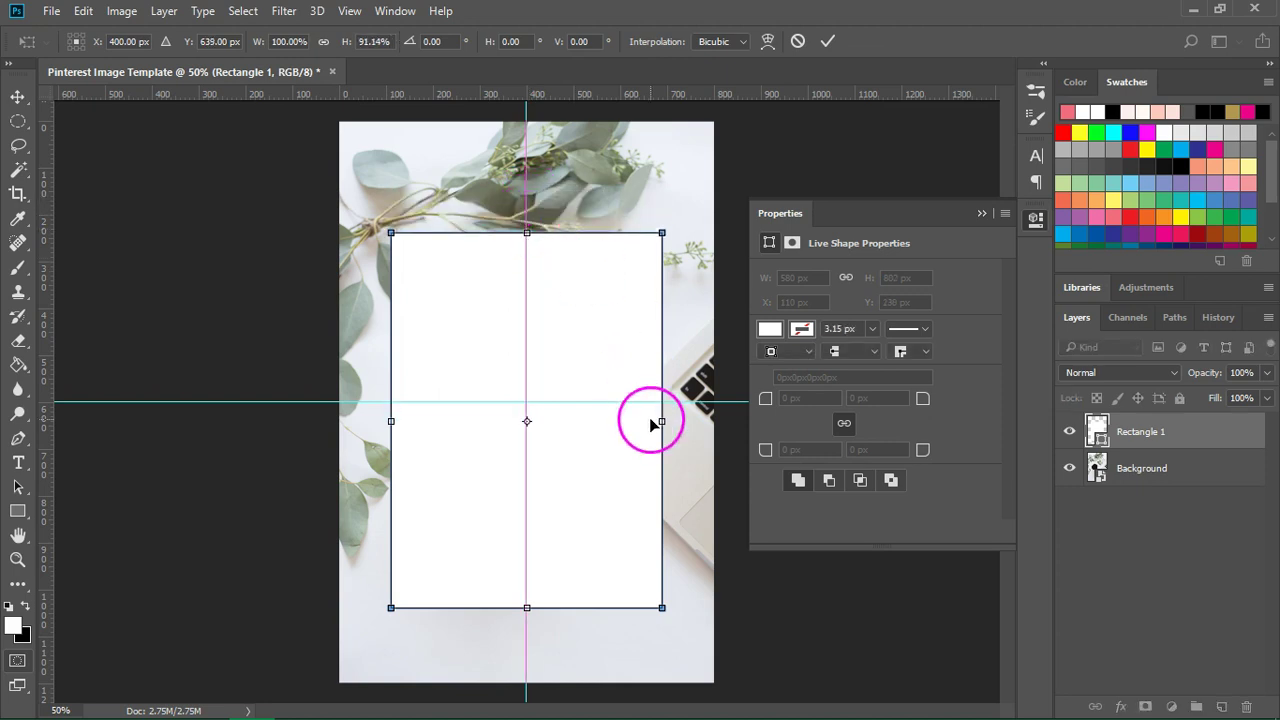
{"action": "mouse_move", "coordinate": [663, 422]}
{"action": "left_mouse_down"}
{"action": "mouse_move", "coordinate": [630, 428]}
{"action": "mouse_move", "coordinate": [648, 440]}
{"action": "left_mouse_up"}
{"action": "mouse_move", "coordinate": [596, 487]}
{"action": "left_mouse_down"}
{"action": "mouse_move", "coordinate": [615, 449]}
{"action": "mouse_move", "coordinate": [596, 448]}
{"action": "mouse_move", "coordinate": [594, 468]}
{"action": "left_mouse_up"}
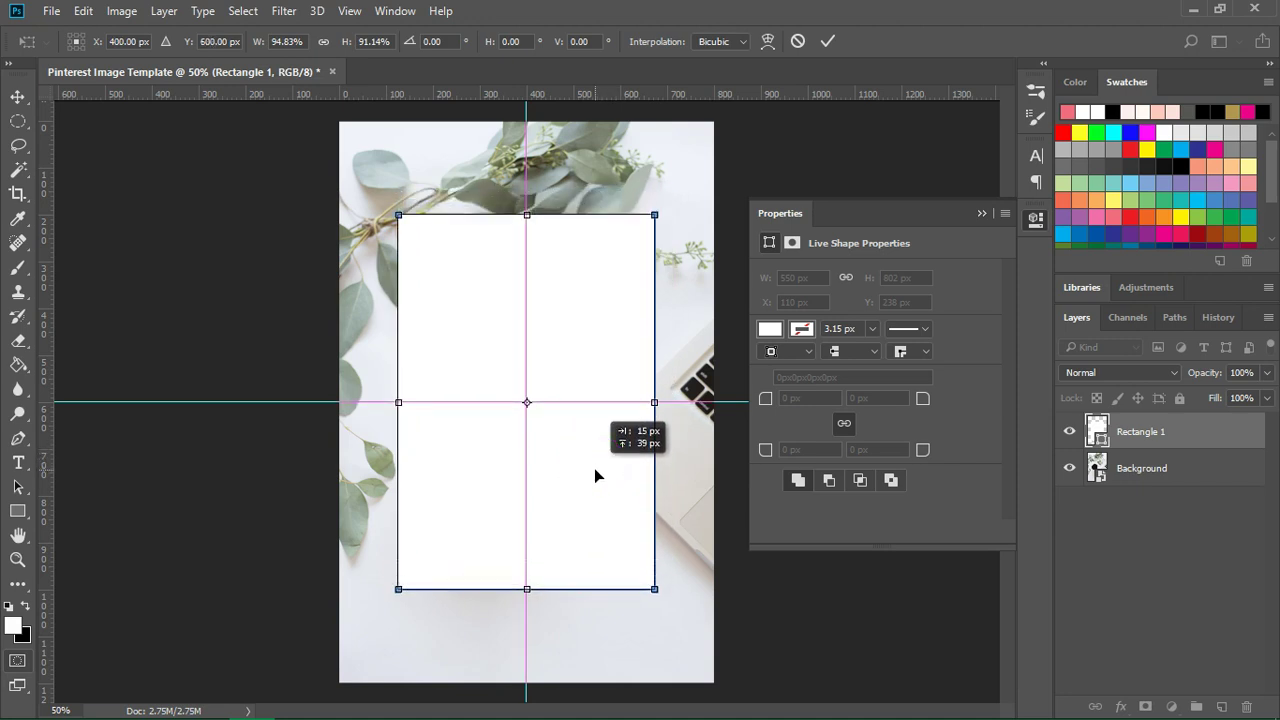
{"action": "left_click", "coordinate": [517, 343]}
{"action": "left_click", "coordinate": [565, 484]}
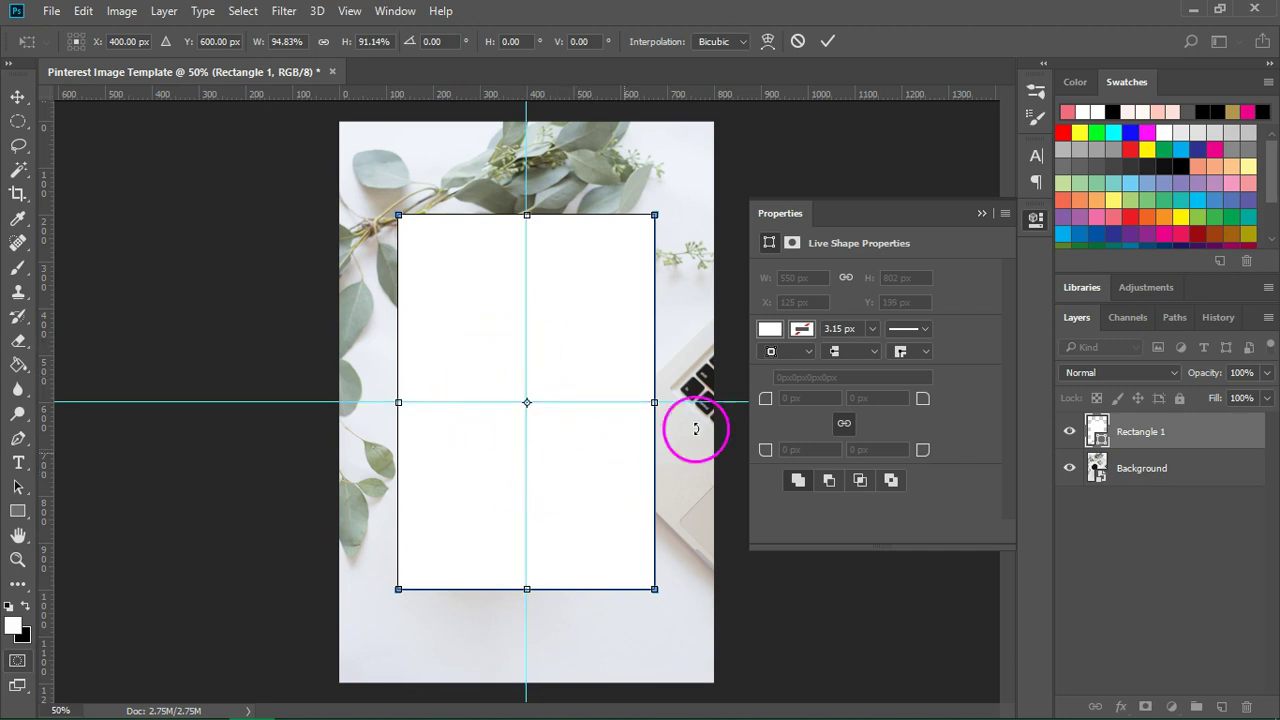
{"action": "left_click", "coordinate": [1036, 218]}
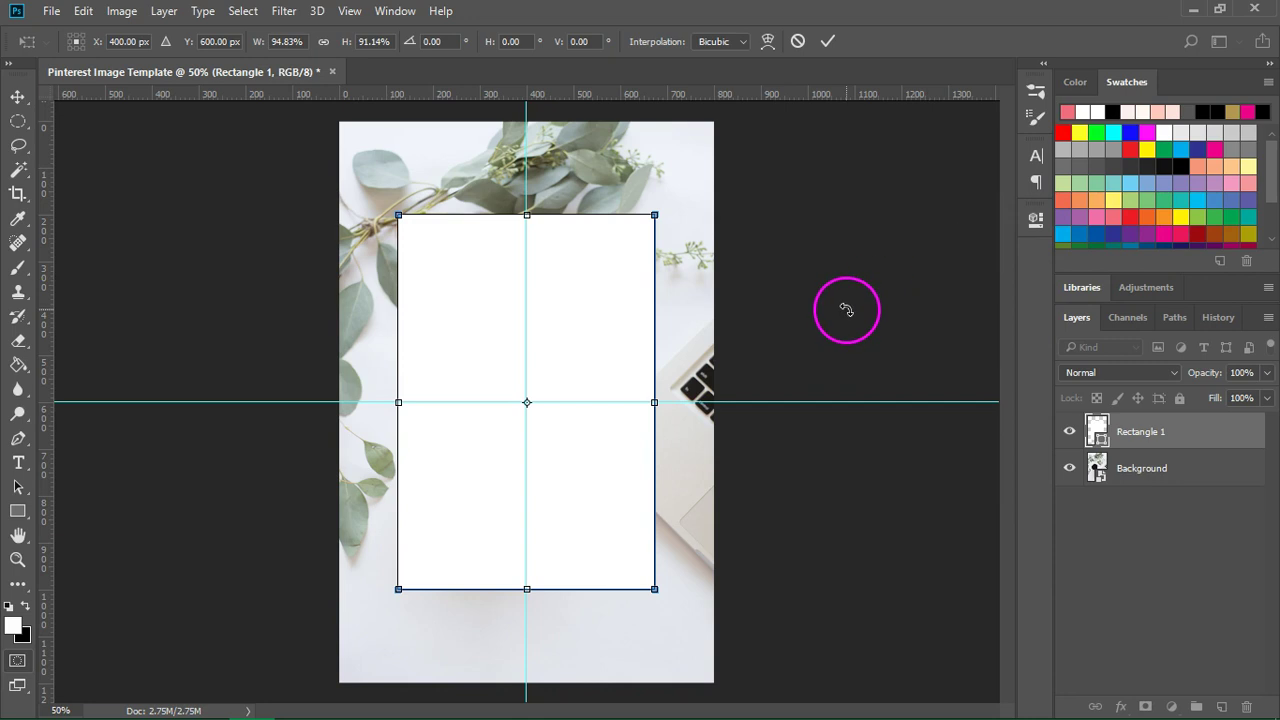
{"action": "left_click", "coordinate": [17, 97]}
{"action": "left_click", "coordinate": [583, 290]}
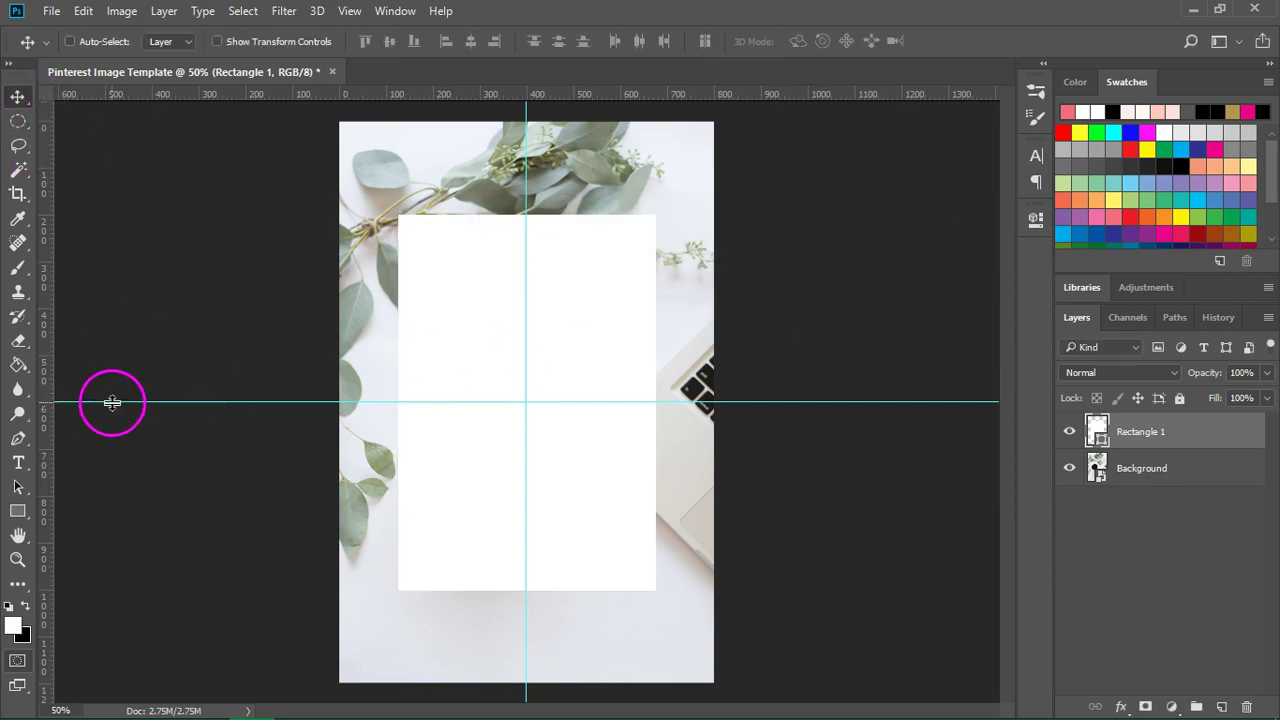
- Remove both centre guides and deselect the rectangle
{"action": "left_click_drag", "start_coordinate": [112, 402], "coordinate": [229, 80]}
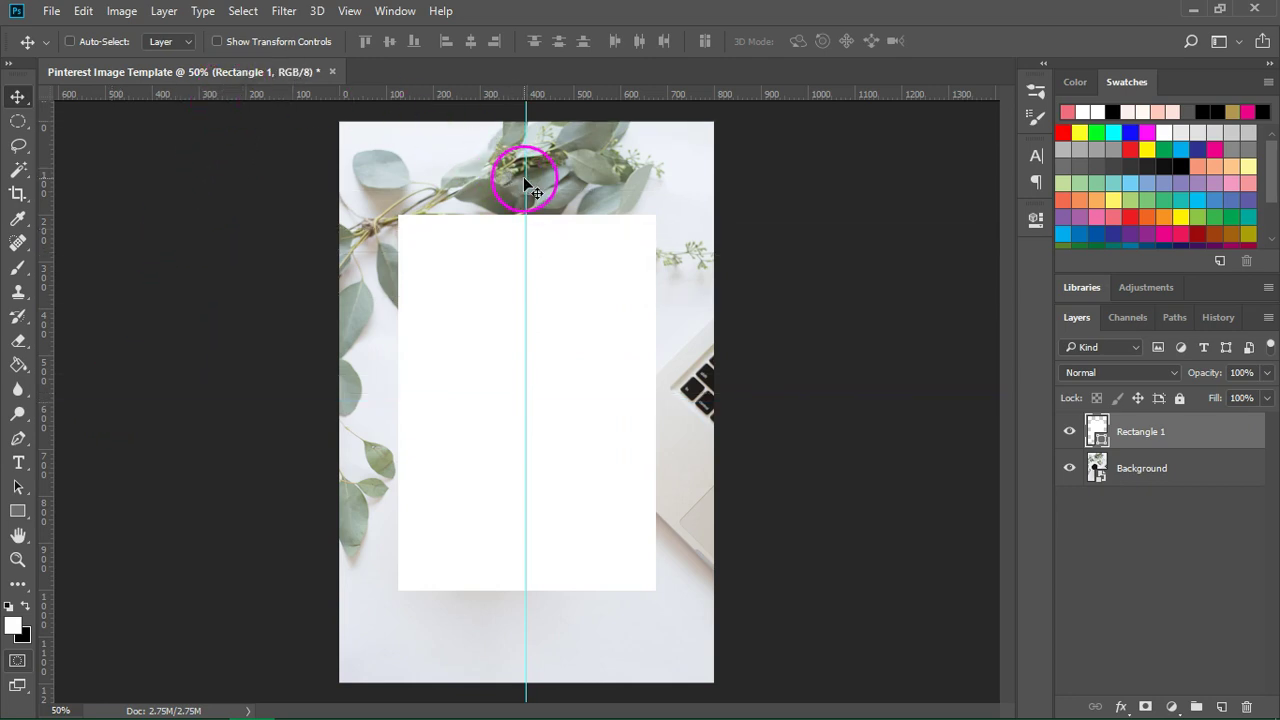
{"action": "left_click_drag", "start_coordinate": [526, 181], "coordinate": [15, 196]}
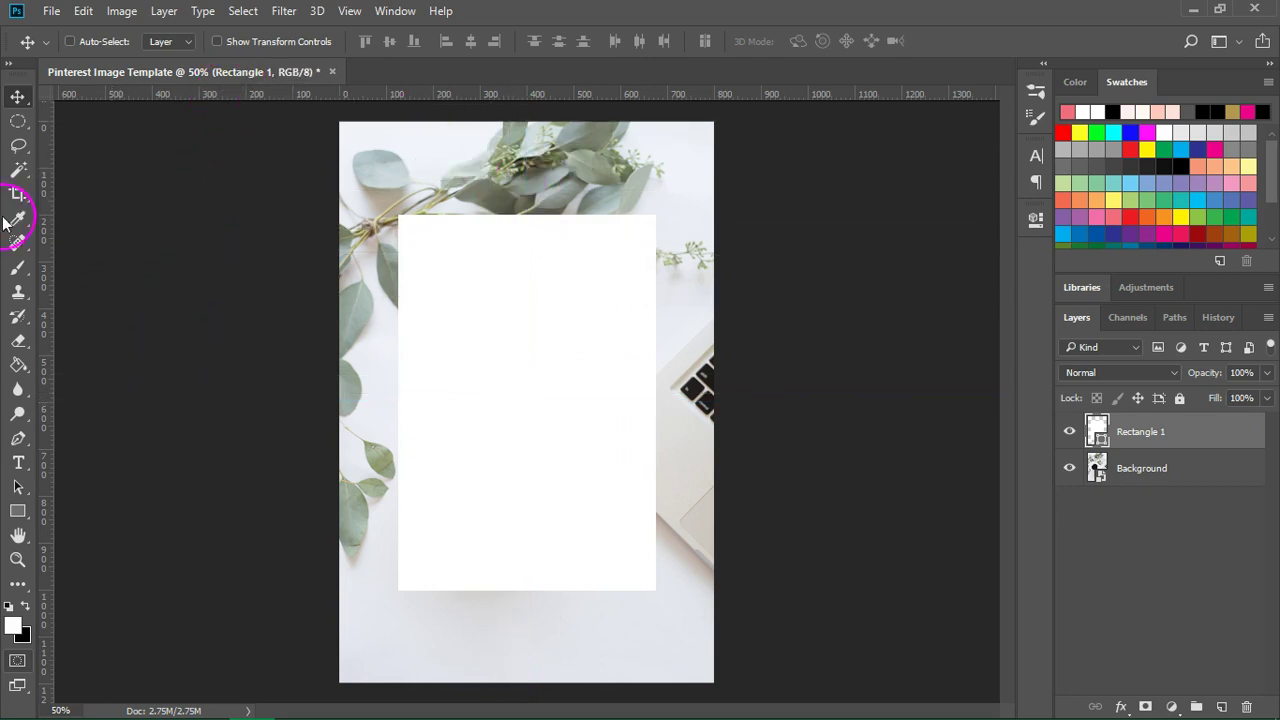
{"action": "left_click", "coordinate": [322, 197]}
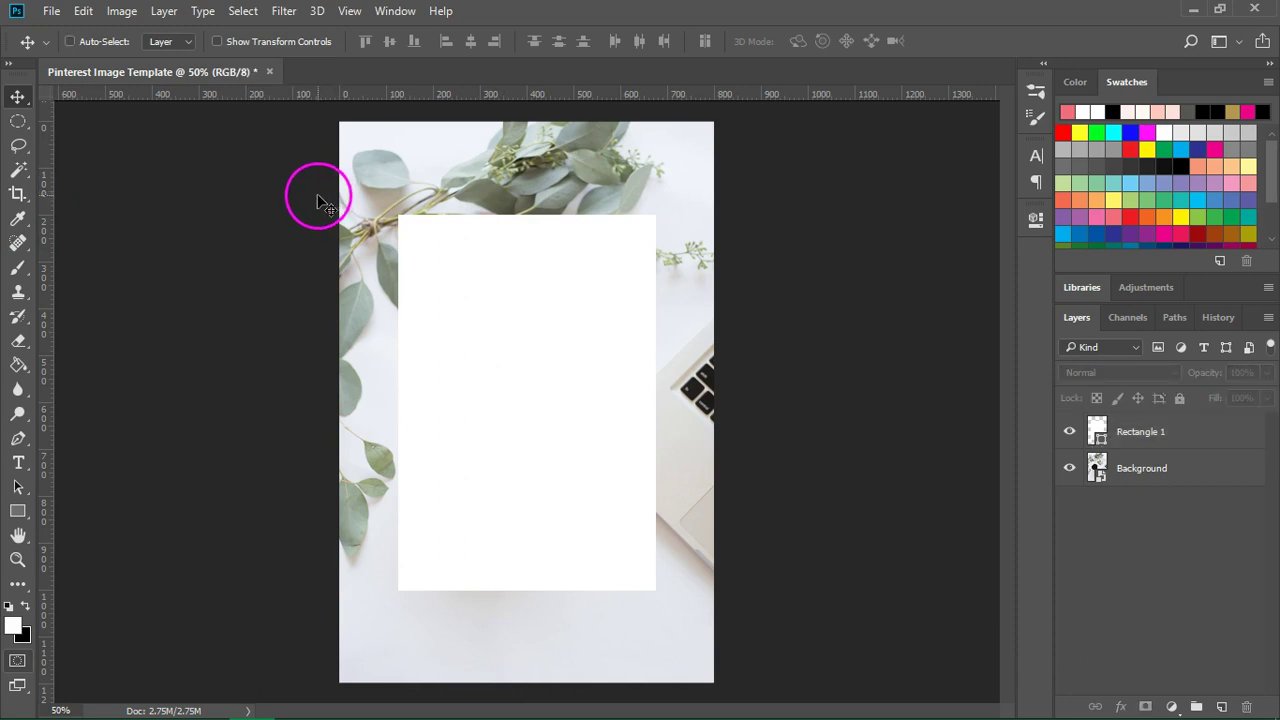
- Set the type tool to Montserrat Bold, 60 pt, in dark grey #323232
{"action": "left_click", "coordinate": [16, 488]}
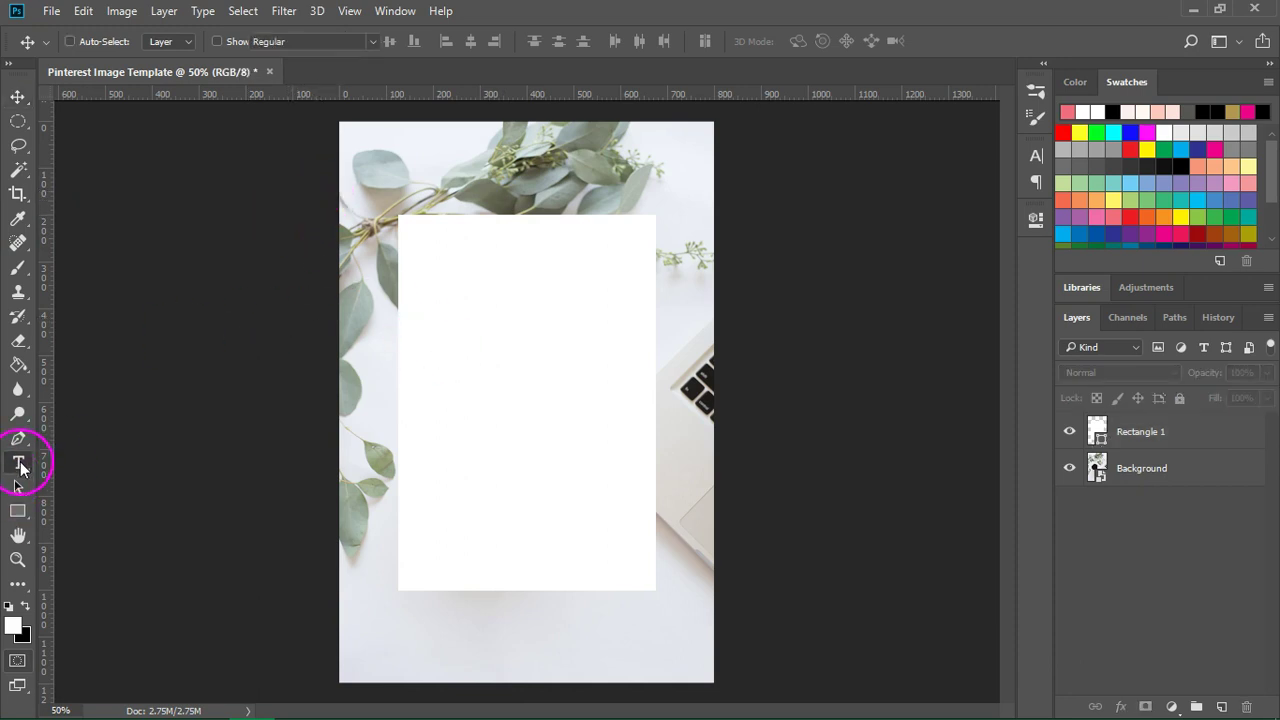
{"action": "left_click", "coordinate": [18, 462]}
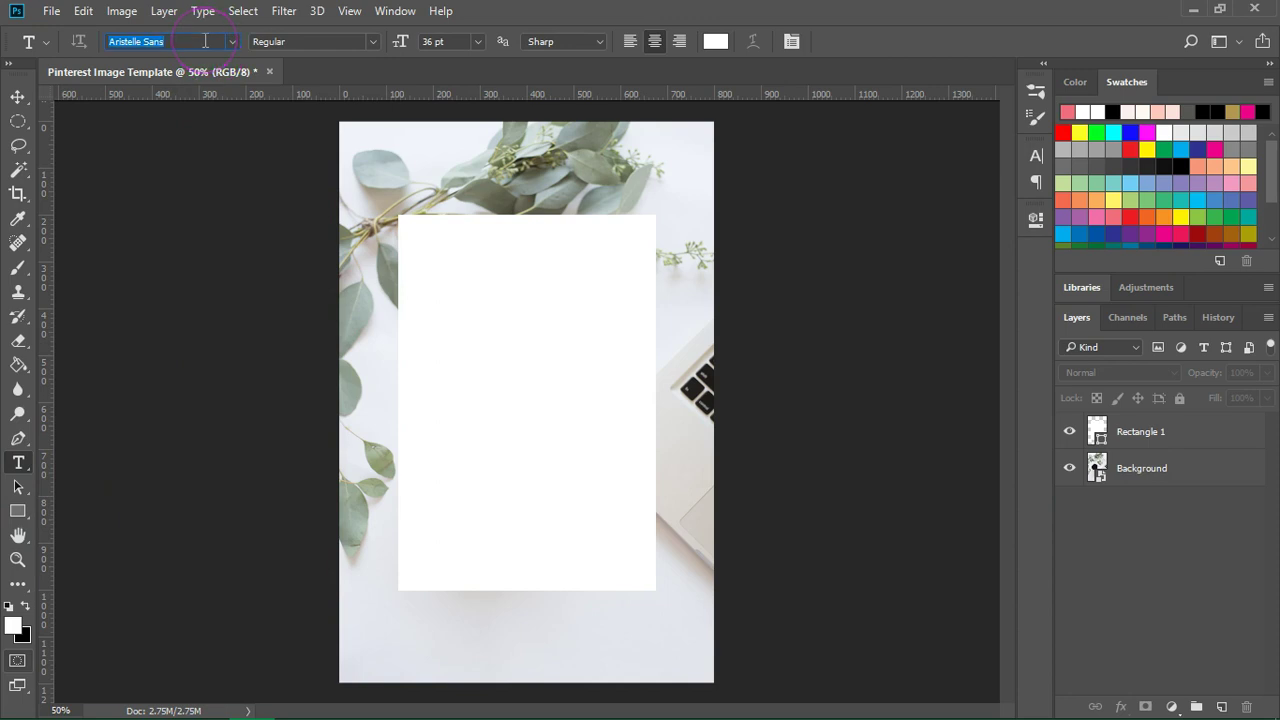
{"action": "type", "text": "mon"}
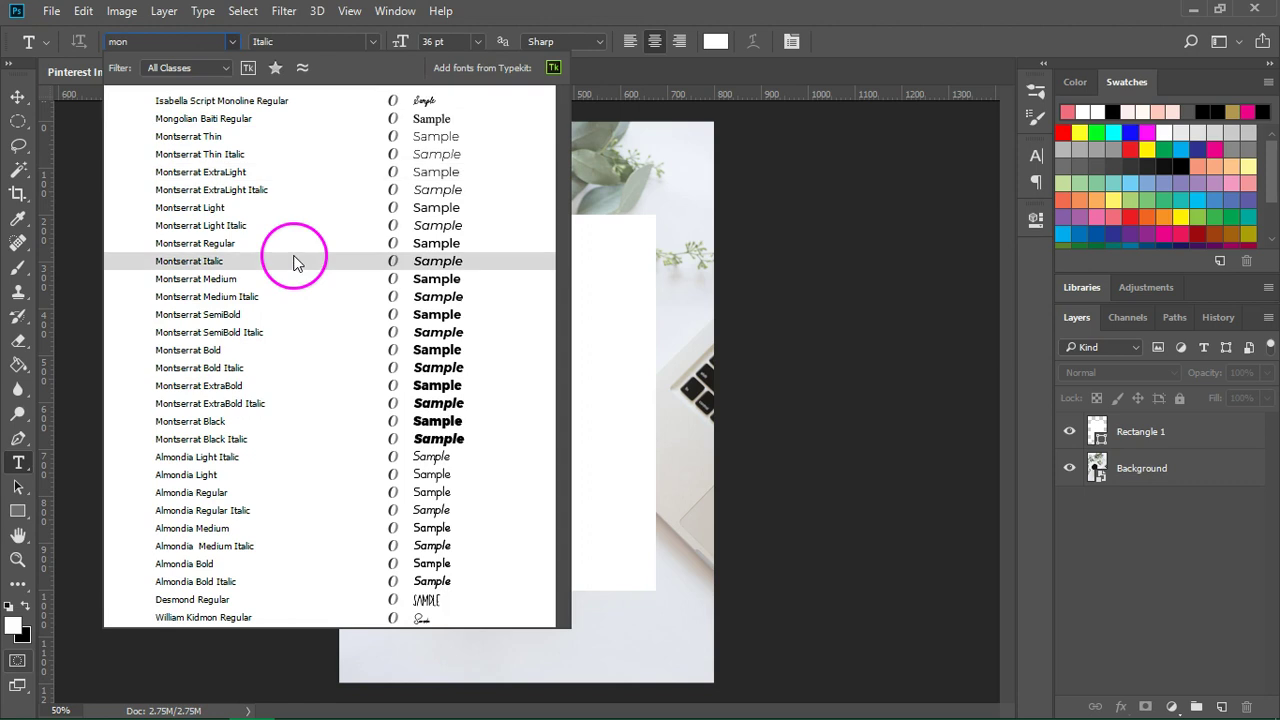
{"action": "left_click", "coordinate": [247, 352]}
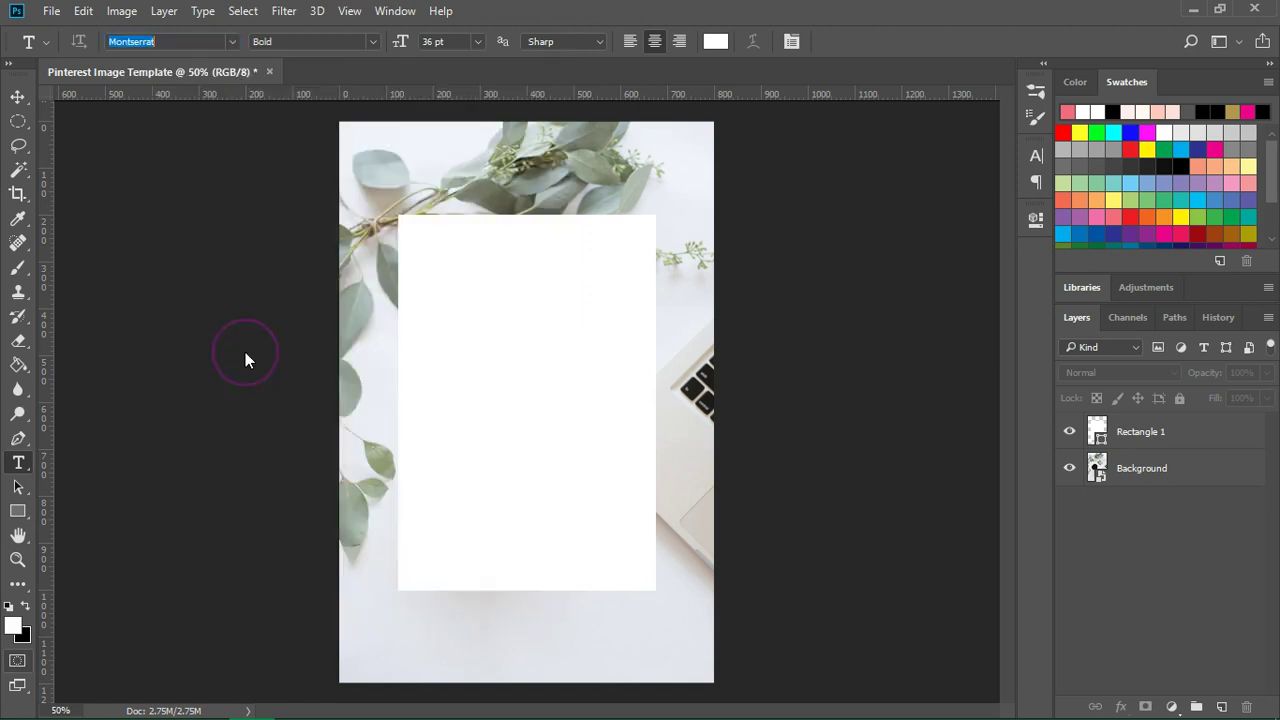
{"action": "left_click", "coordinate": [478, 41]}
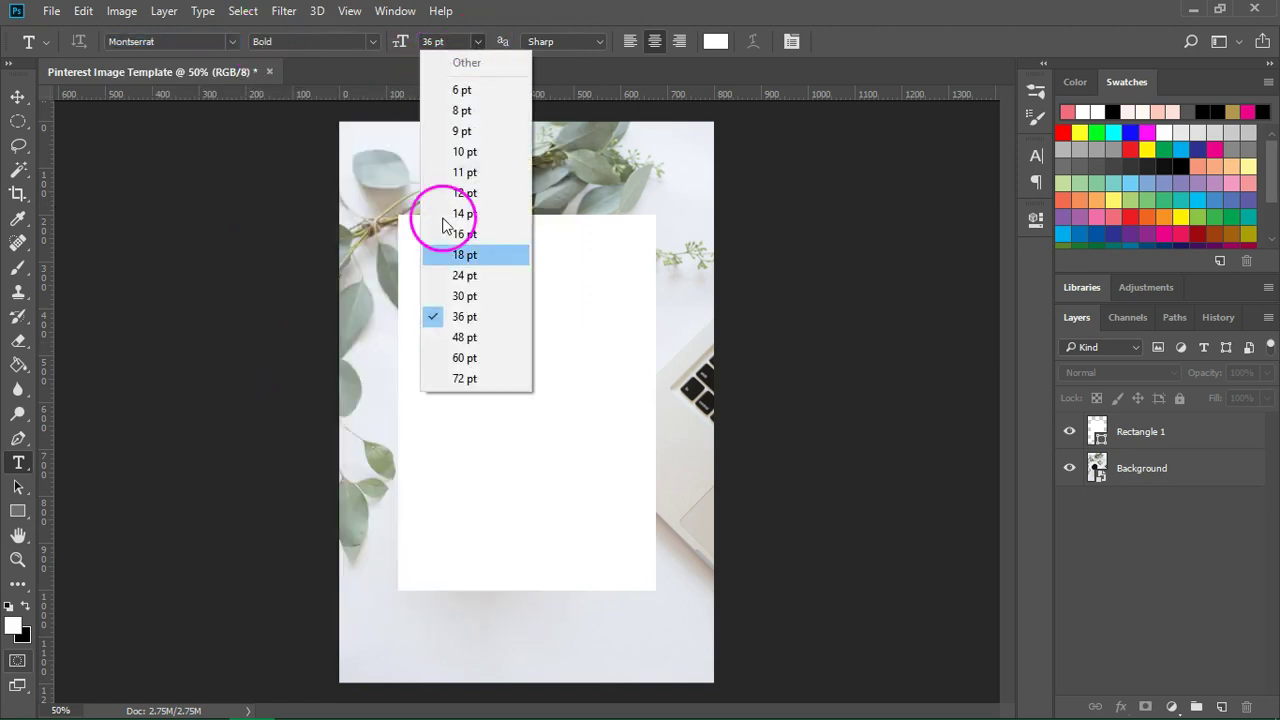
{"action": "left_click", "coordinate": [443, 357]}
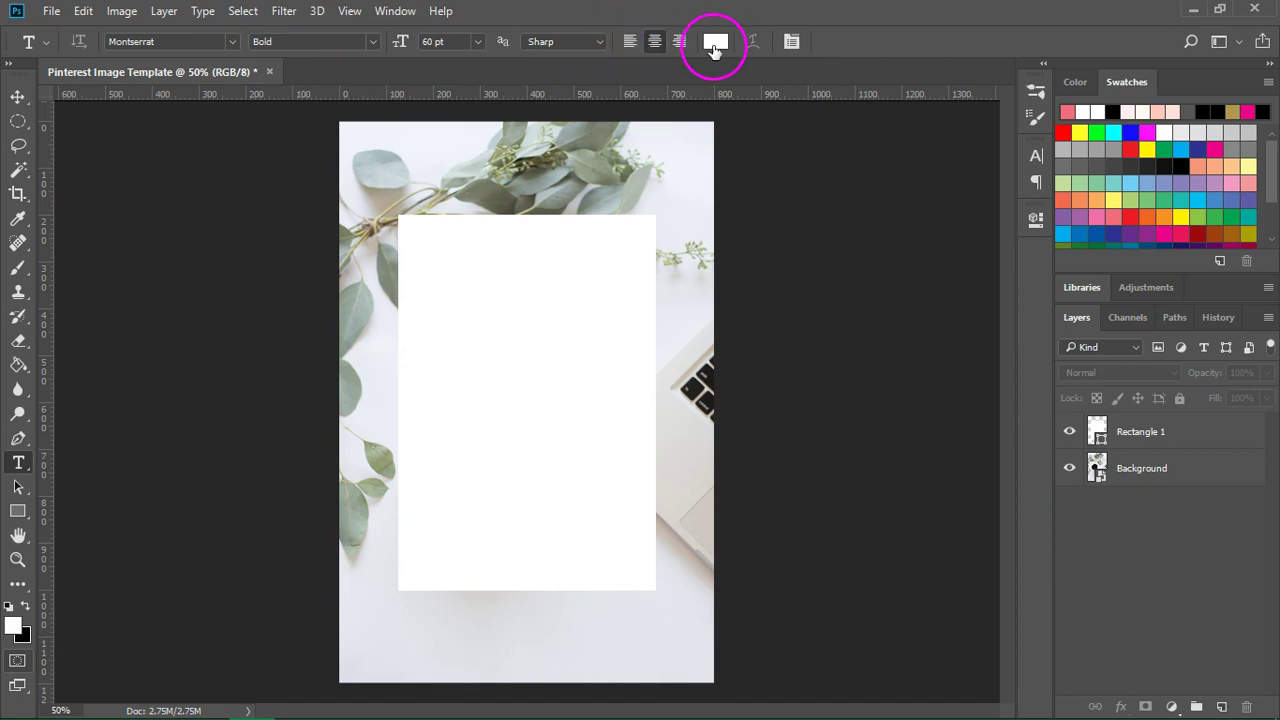
{"action": "left_click", "coordinate": [712, 48]}
{"action": "left_click_drag", "start_coordinate": [586, 386], "coordinate": [517, 414]}
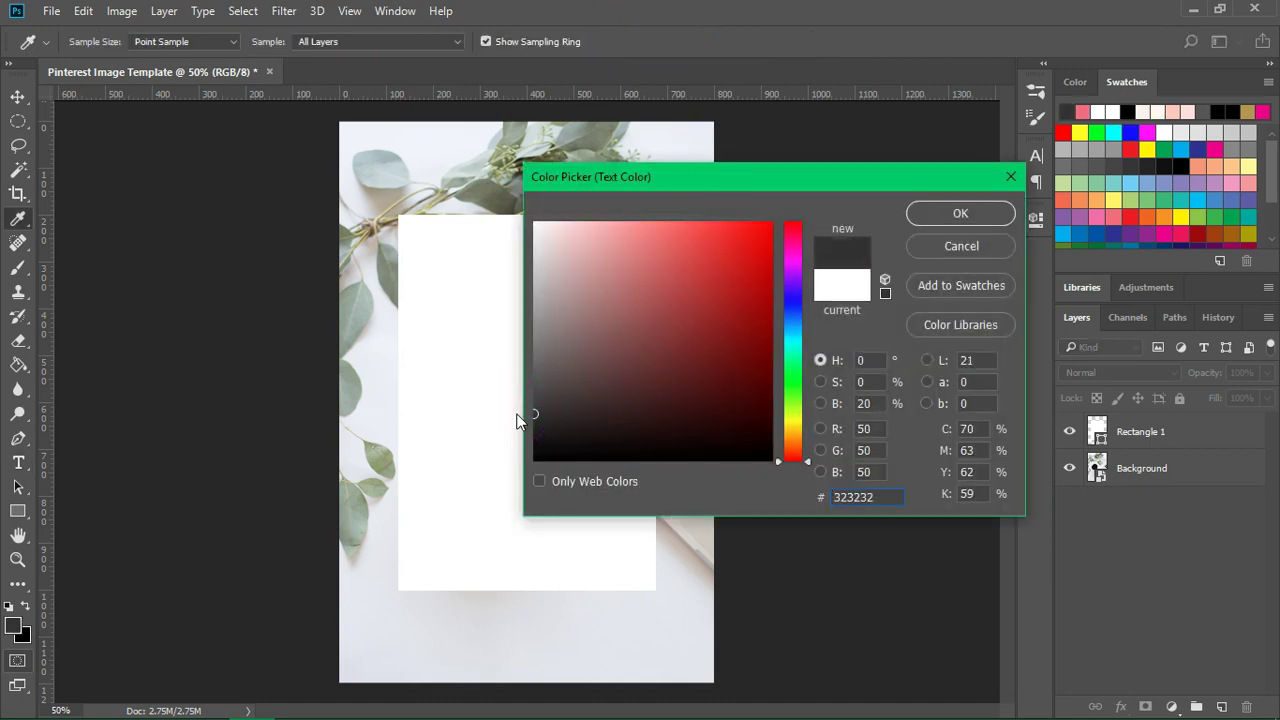
{"action": "left_click", "coordinate": [960, 213]}
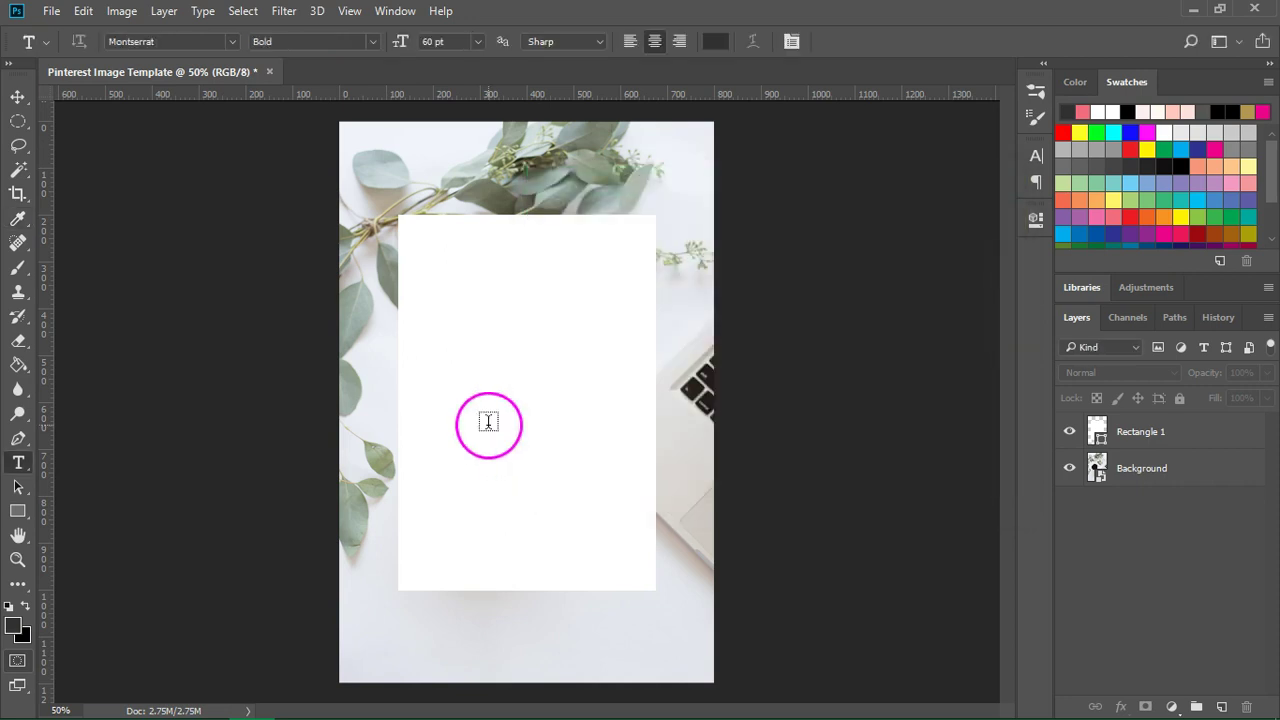
- Add centred 'how to make' and 'PINTEREST' text lines in the white box
{"action": "left_click", "coordinate": [447, 298]}
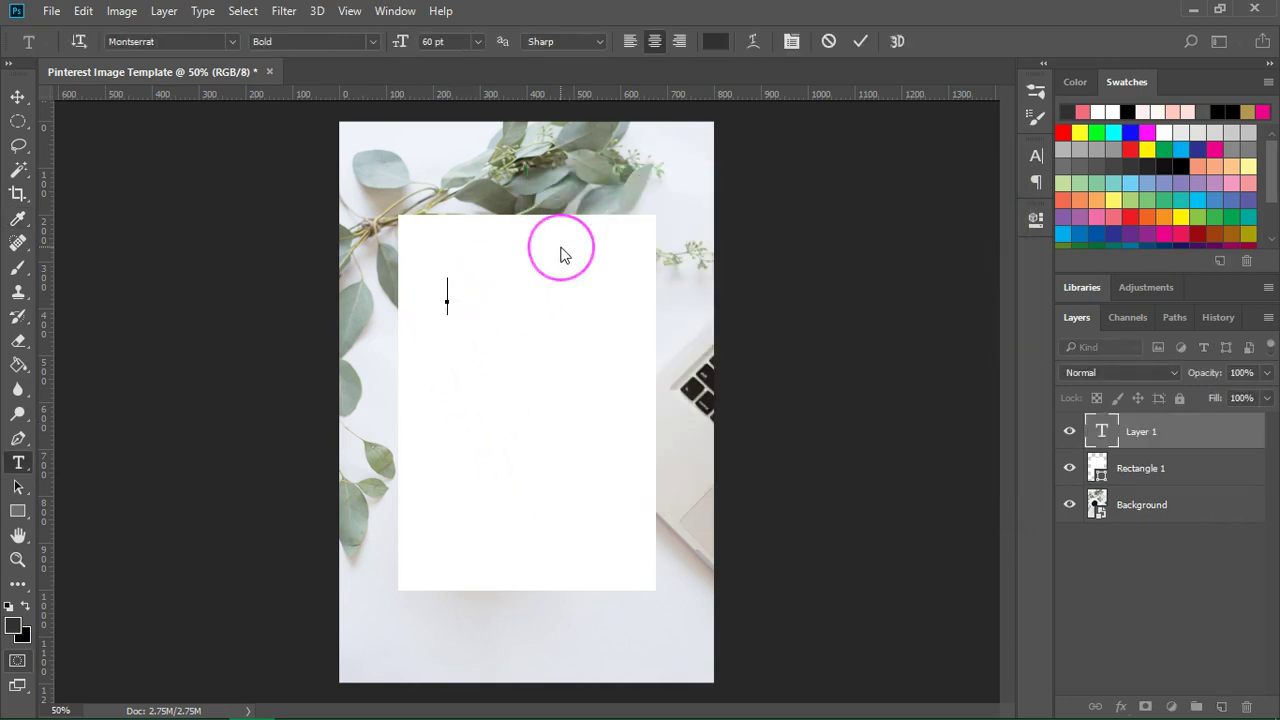
{"action": "type", "text": "ho"}
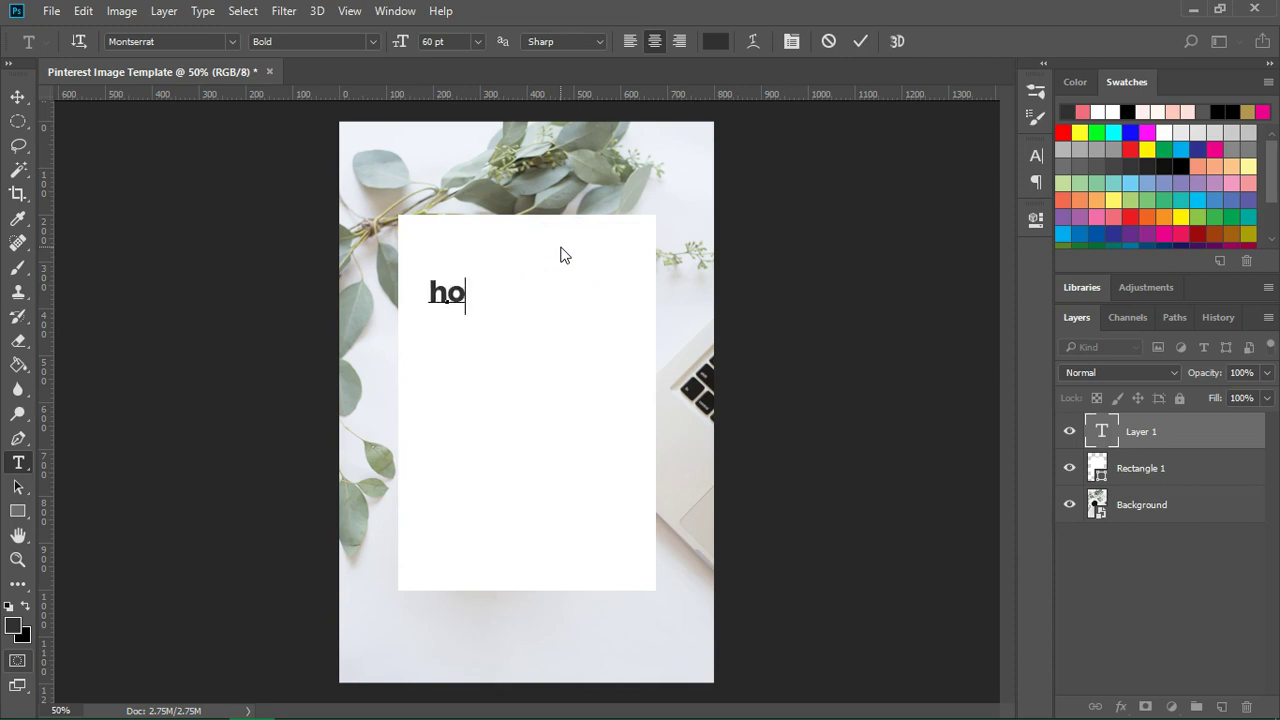
{"action": "type", "text": "w to make"}
{"action": "left_click", "coordinate": [18, 97]}
{"action": "left_click_drag", "start_coordinate": [472, 293], "coordinate": [552, 332]}
{"action": "key", "text": "t"}
{"action": "left_click", "coordinate": [483, 398]}
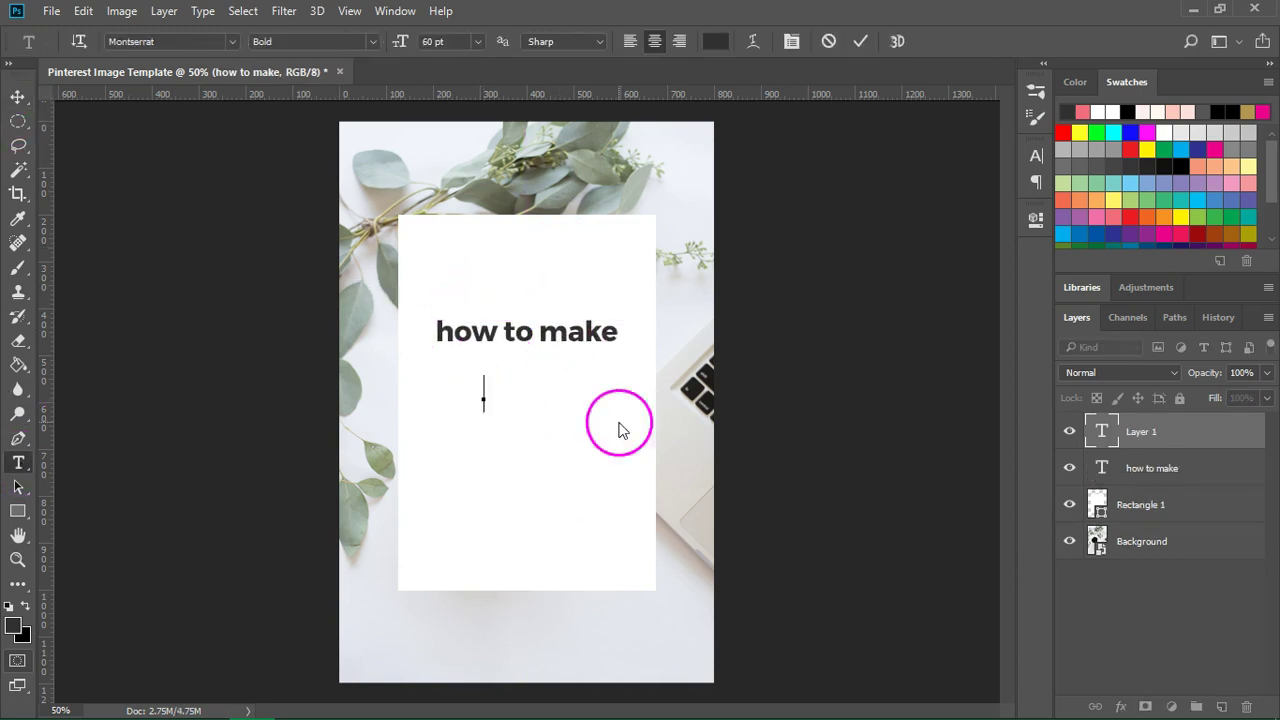
{"action": "type", "text": "PINTEREST"}
{"action": "left_click", "coordinate": [18, 97]}
{"action": "left_click_drag", "start_coordinate": [505, 397], "coordinate": [548, 385]}
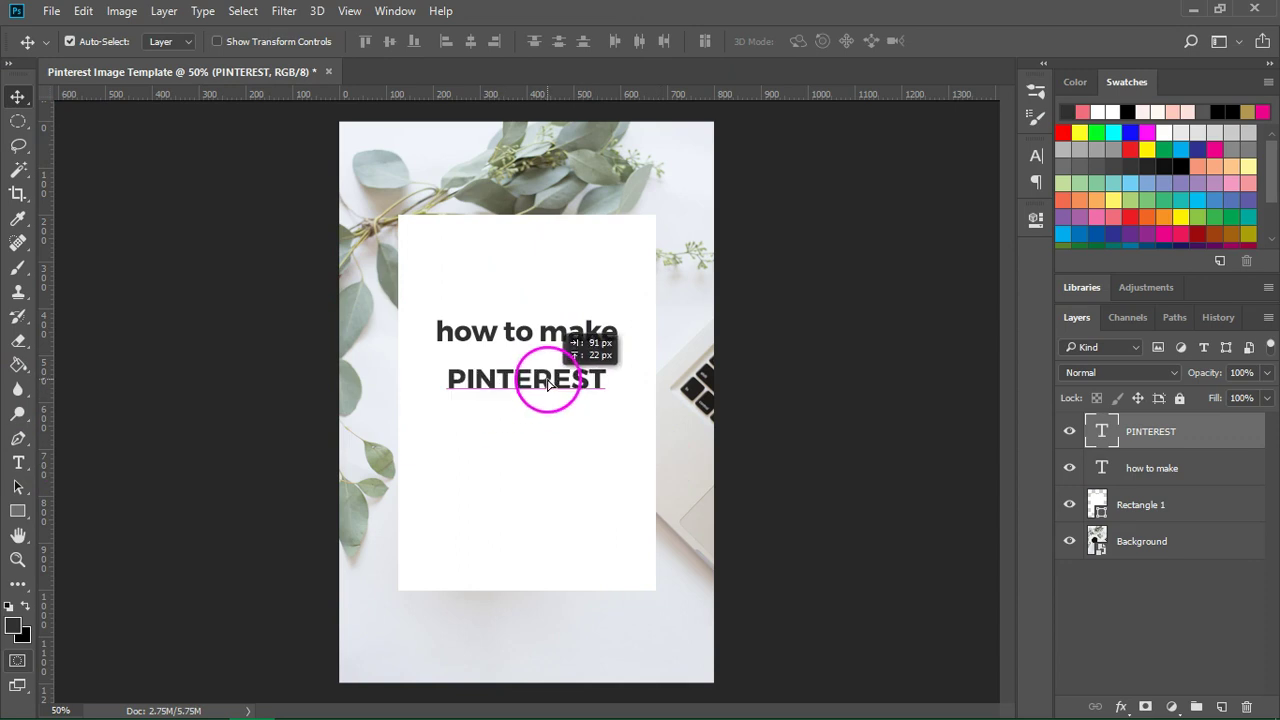
- Add centred 'IMAGES' and 'IN PHOTOSHOP' lines beneath PINTEREST
{"action": "key", "text": "t"}
{"action": "left_click", "coordinate": [477, 443]}
{"action": "type", "text": "IMAGES"}
{"action": "left_click", "coordinate": [18, 97]}
{"action": "left_click_drag", "start_coordinate": [514, 448], "coordinate": [563, 434]}
{"action": "key", "text": "t"}
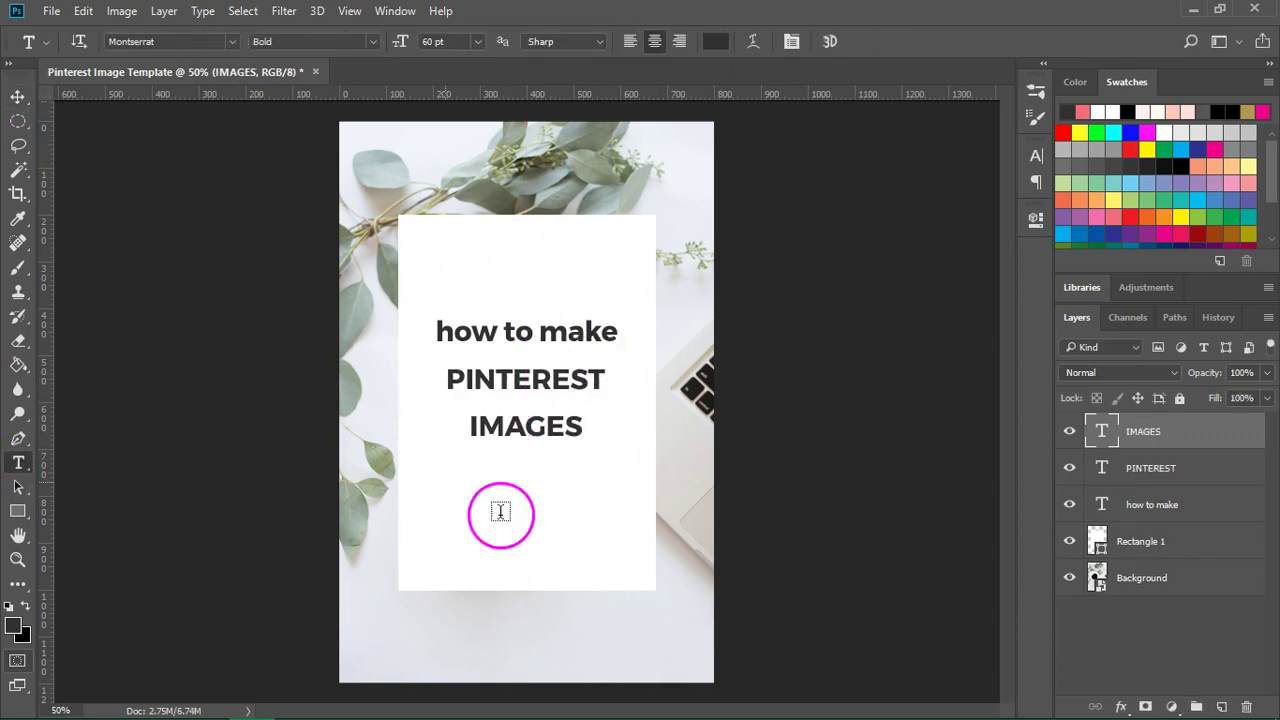
{"action": "left_click", "coordinate": [444, 478]}
{"action": "type", "text": "IN PHOTOSHOP"}
{"action": "left_click", "coordinate": [18, 97]}
{"action": "left_click_drag", "start_coordinate": [440, 477], "coordinate": [520, 477]}
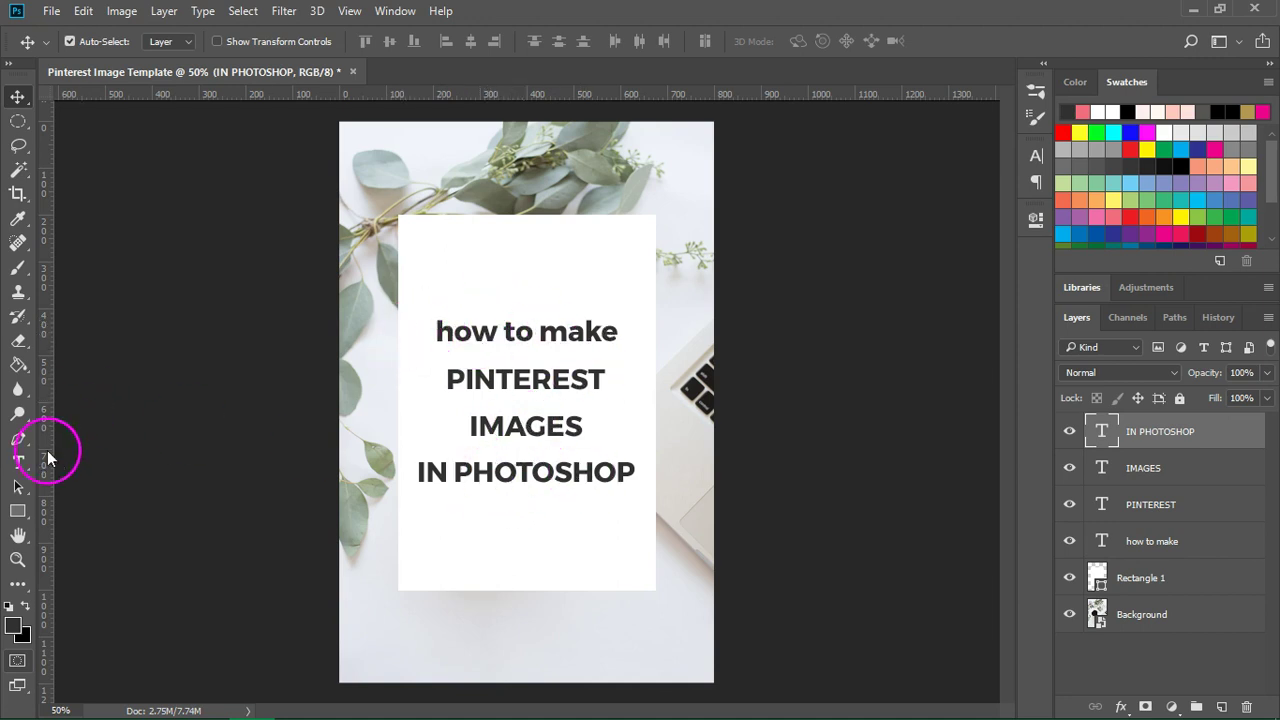
- Set 'how to make' to 48 pt and shrink 'IN PHOTOSHOP' to a smaller size
{"action": "left_click", "coordinate": [18, 465]}
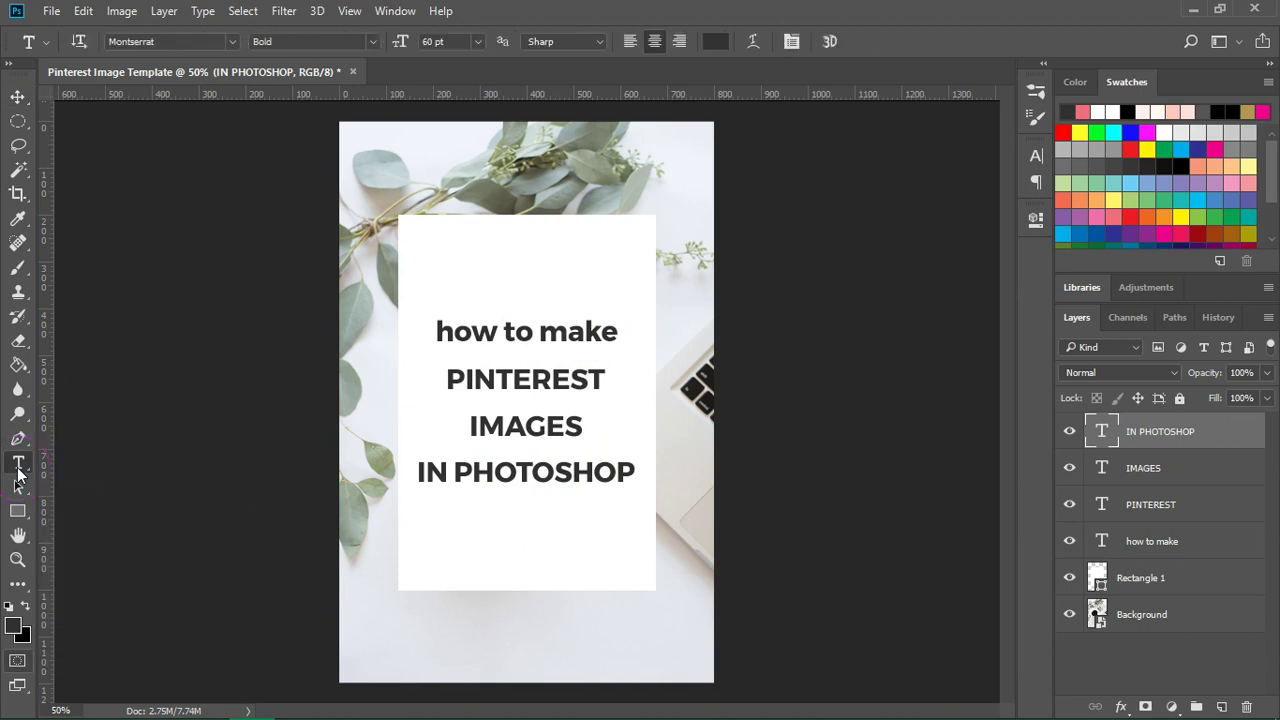
{"action": "left_click", "coordinate": [558, 334]}
{"action": "triple_click", "coordinate": [605, 342]}
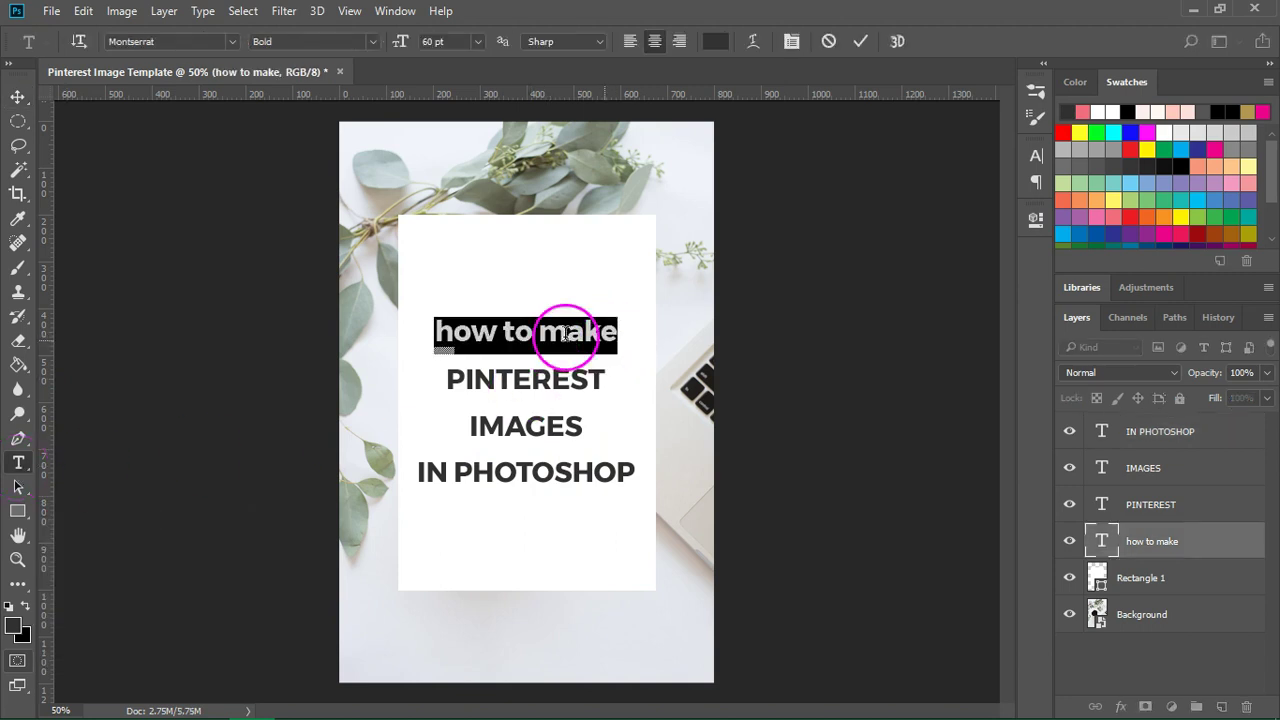
{"action": "left_click", "coordinate": [477, 41]}
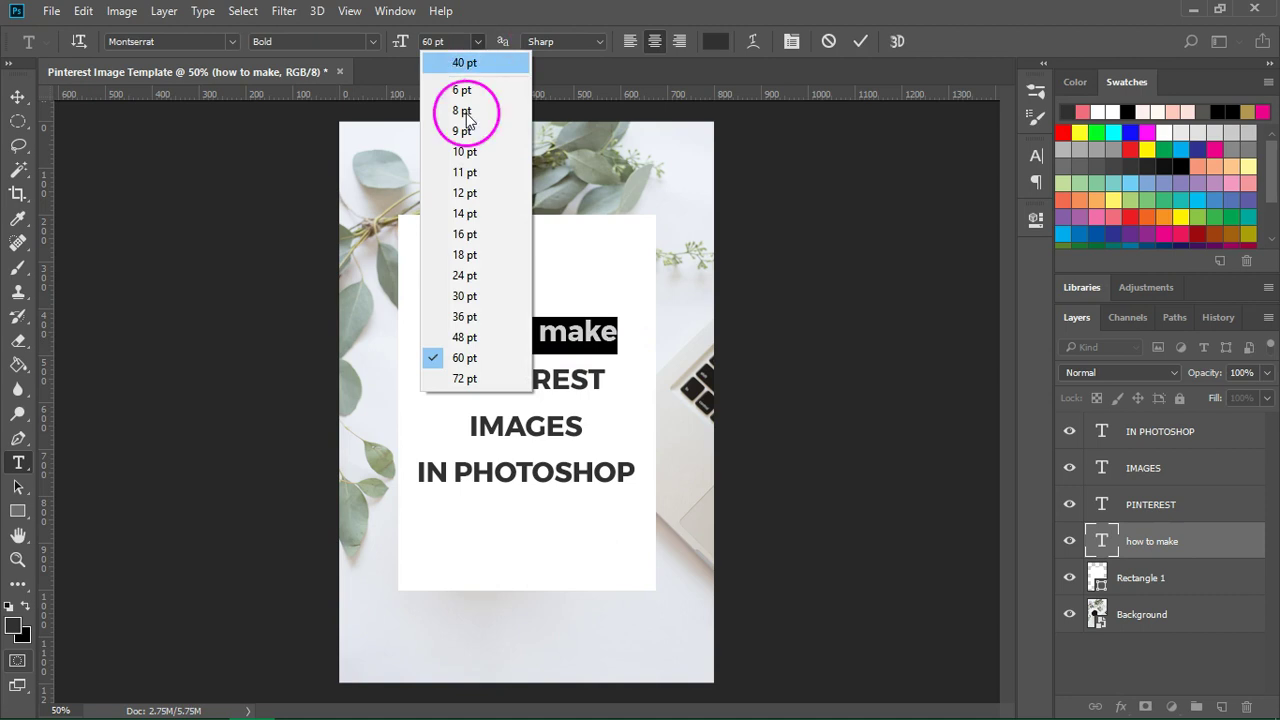
{"action": "left_click", "coordinate": [449, 332]}
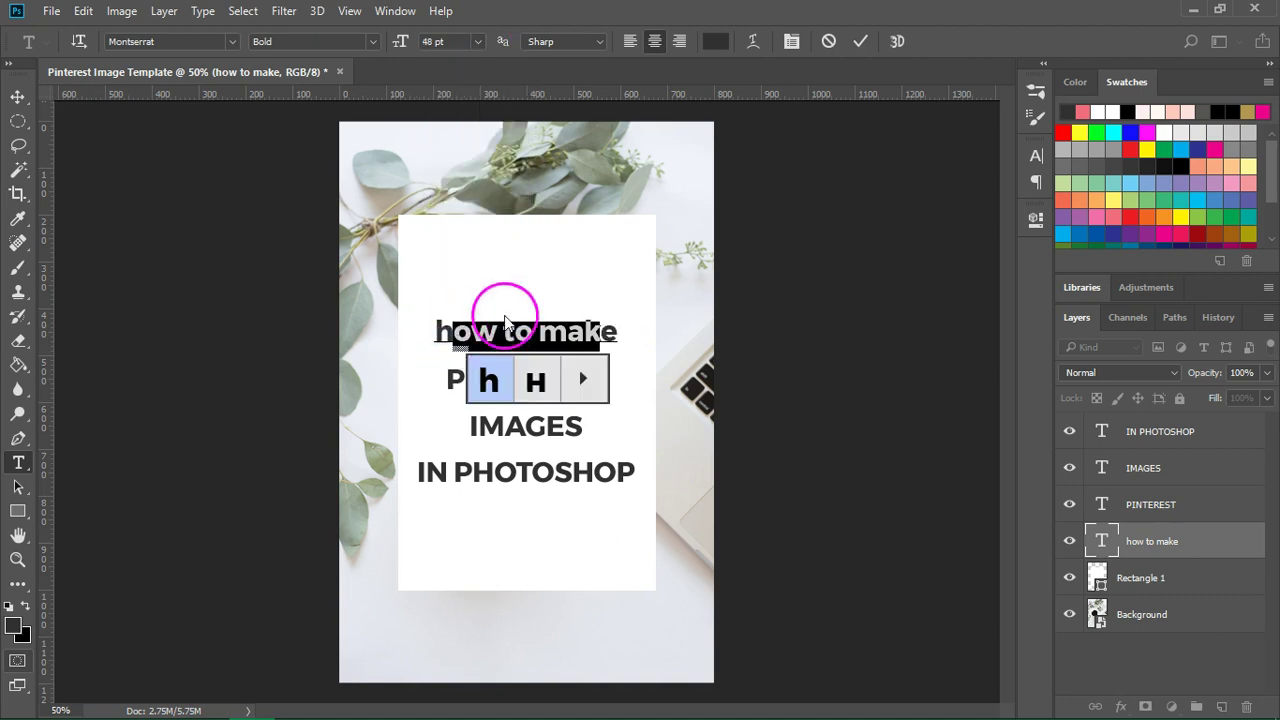
{"action": "triple_click", "coordinate": [500, 474]}
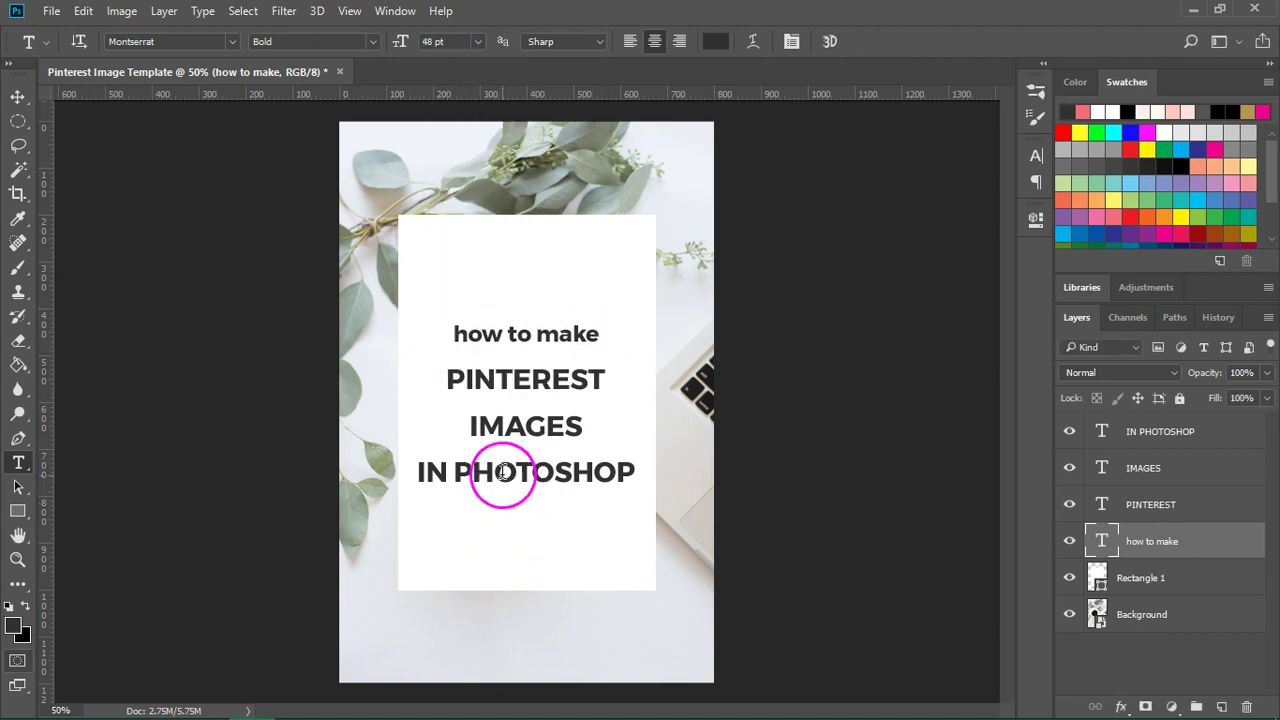
{"action": "left_click", "coordinate": [477, 41]}
{"action": "left_click", "coordinate": [449, 310]}
- Set PINTEREST to 72 pt and scrub IMAGES larger so it is the biggest line
{"action": "triple_click", "coordinate": [471, 377]}
{"action": "left_click", "coordinate": [477, 41]}
{"action": "left_click", "coordinate": [449, 376]}
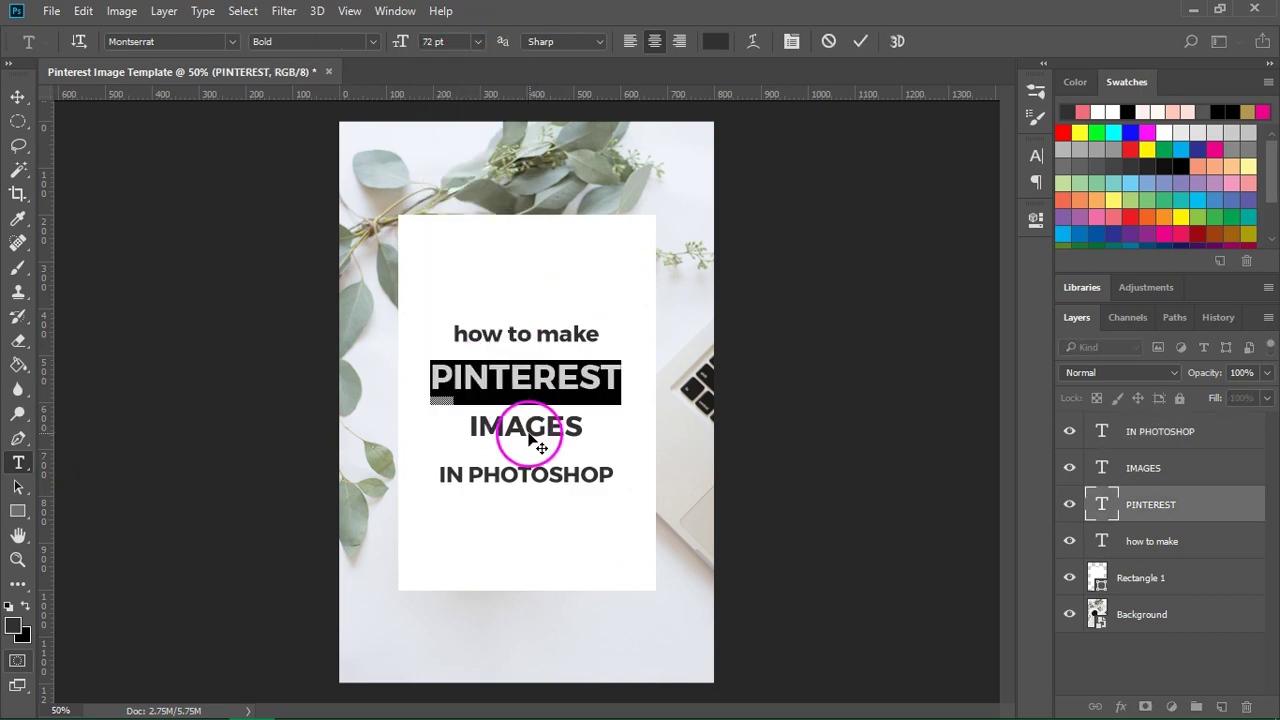
{"action": "triple_click", "coordinate": [514, 429]}
{"action": "left_click", "coordinate": [401, 41]}
{"action": "left_click_drag", "start_coordinate": [401, 41], "coordinate": [413, 46]}
{"action": "key", "text": "ctrl+Return"}
{"action": "key", "text": "v"}
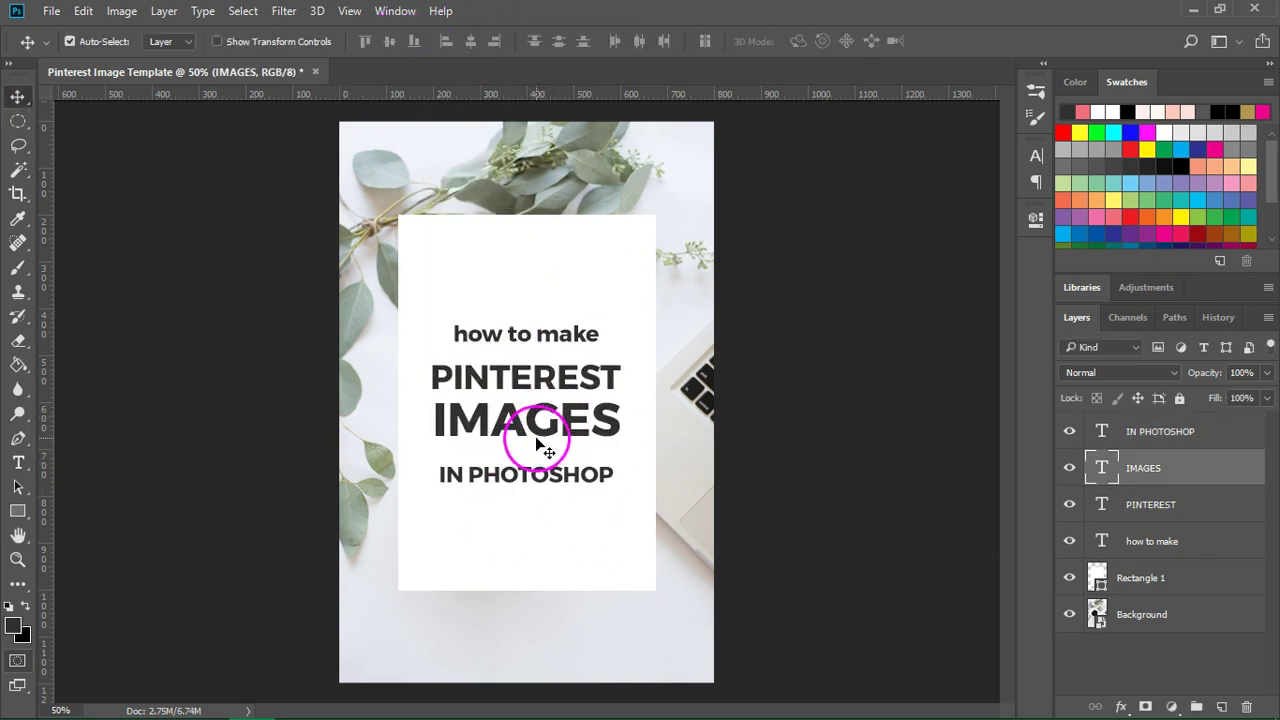
- Nudge IMAGES, PINTEREST and IN PHOTOSHOP to even out the title line spacing
{"action": "left_click_drag", "start_coordinate": [532, 433], "coordinate": [531, 440]}
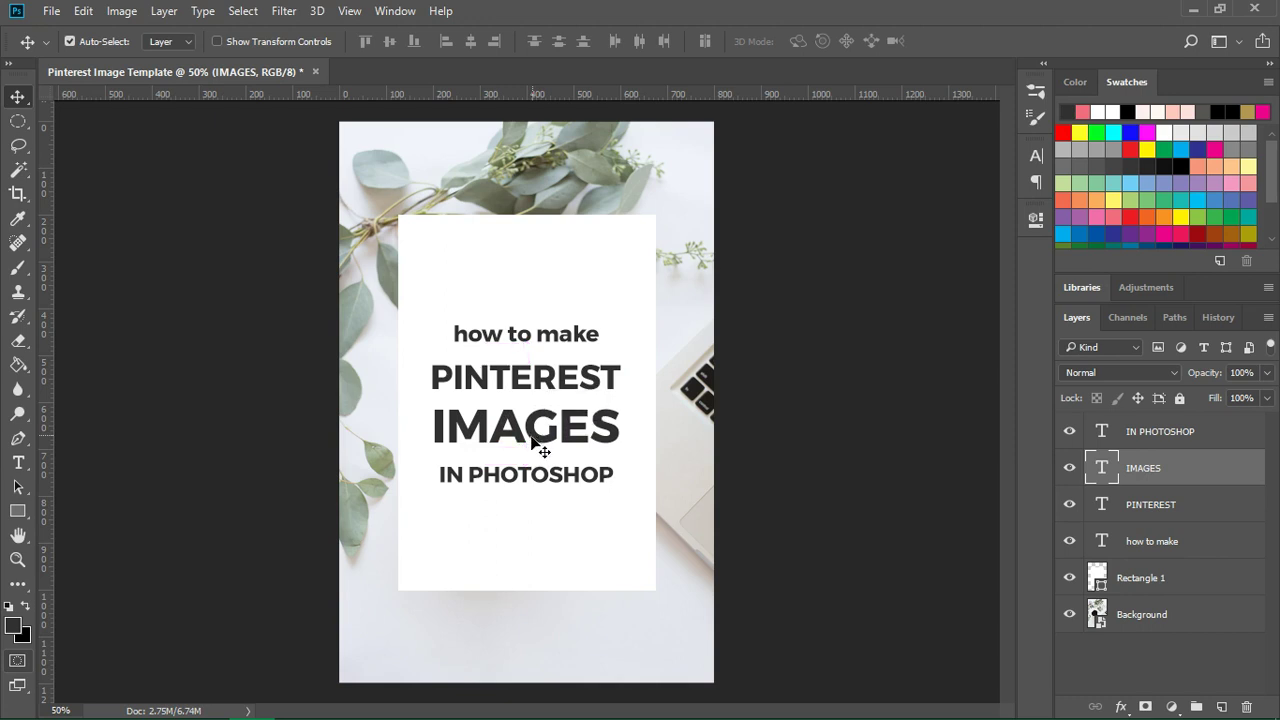
{"action": "left_click", "coordinate": [515, 384]}
{"action": "left_click_drag", "start_coordinate": [514, 384], "coordinate": [519, 377]}
{"action": "left_click_drag", "start_coordinate": [521, 382], "coordinate": [520, 382]}
{"action": "left_click_drag", "start_coordinate": [523, 474], "coordinate": [523, 471]}
{"action": "left_click_drag", "start_coordinate": [523, 343], "coordinate": [505, 337]}
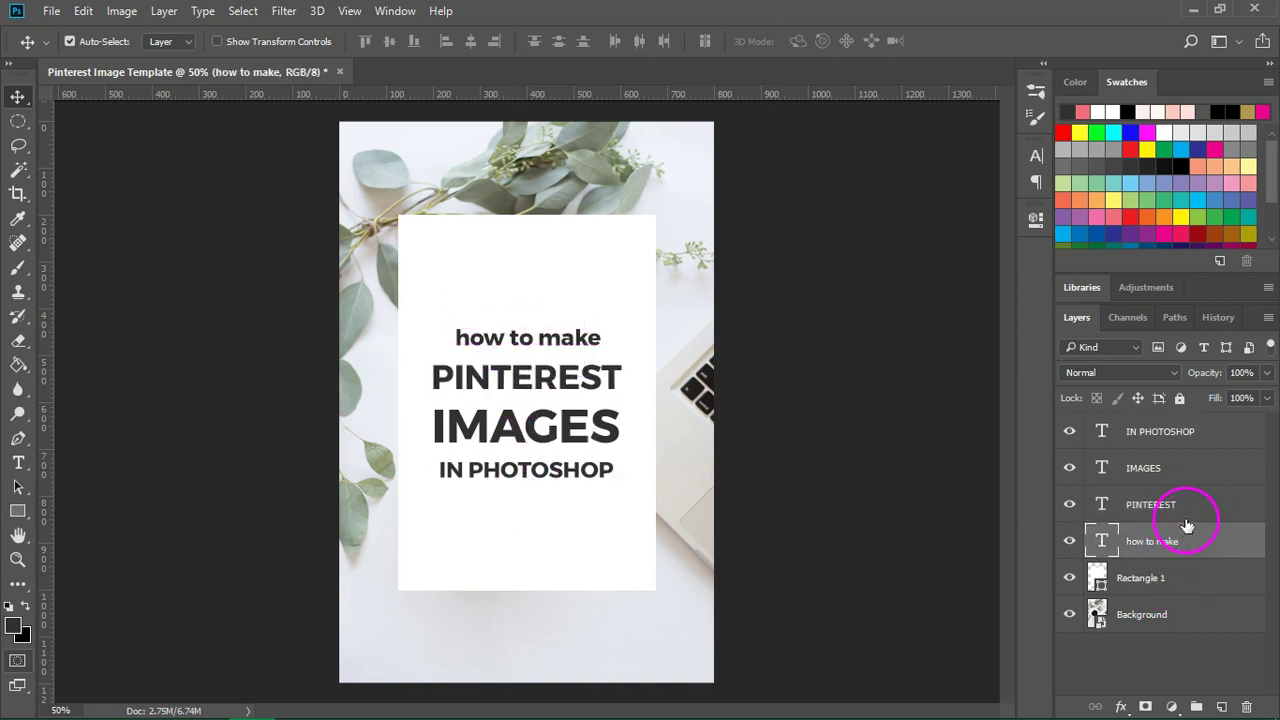
- Align the title layers, Rectangle 1 and Background on their horizontal centres
{"action": "left_click", "coordinate": [1165, 504], "text": "ctrl"}
{"action": "left_click", "coordinate": [1165, 467], "text": "ctrl"}
{"action": "left_click", "coordinate": [1165, 431], "text": "ctrl"}
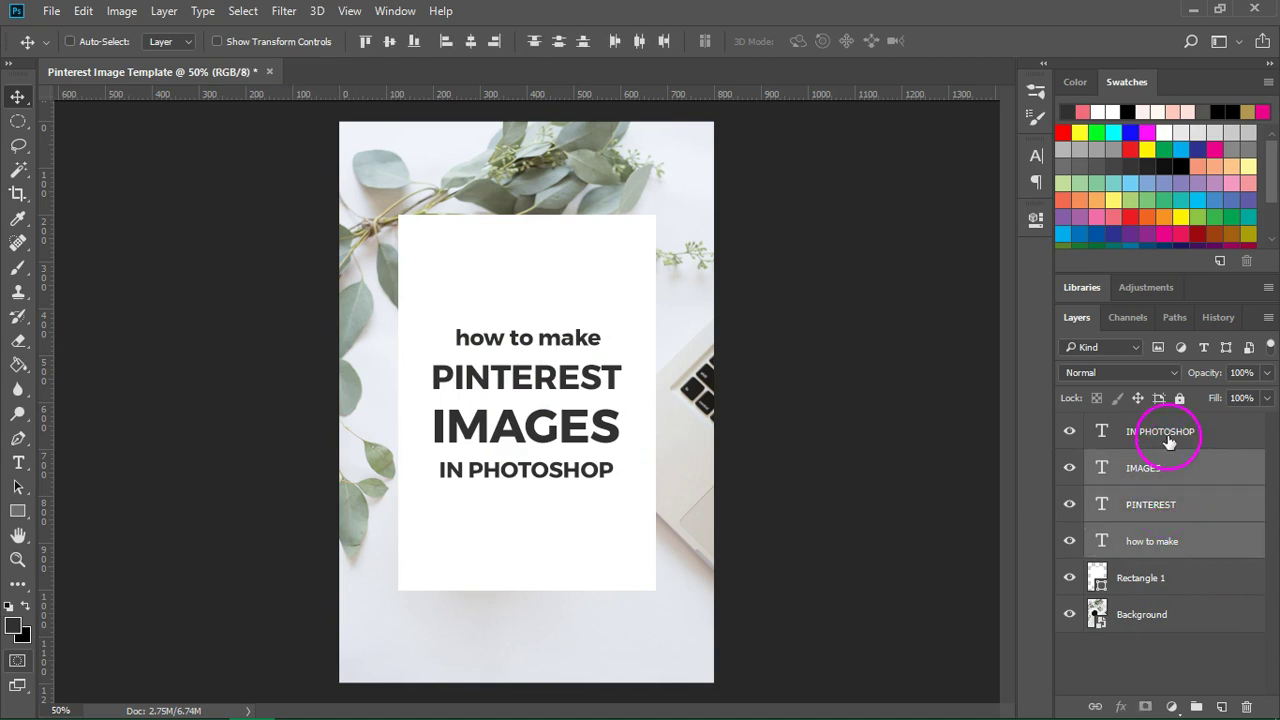
{"action": "left_click", "coordinate": [1190, 584], "text": "ctrl"}
{"action": "left_click", "coordinate": [1188, 615], "text": "ctrl"}
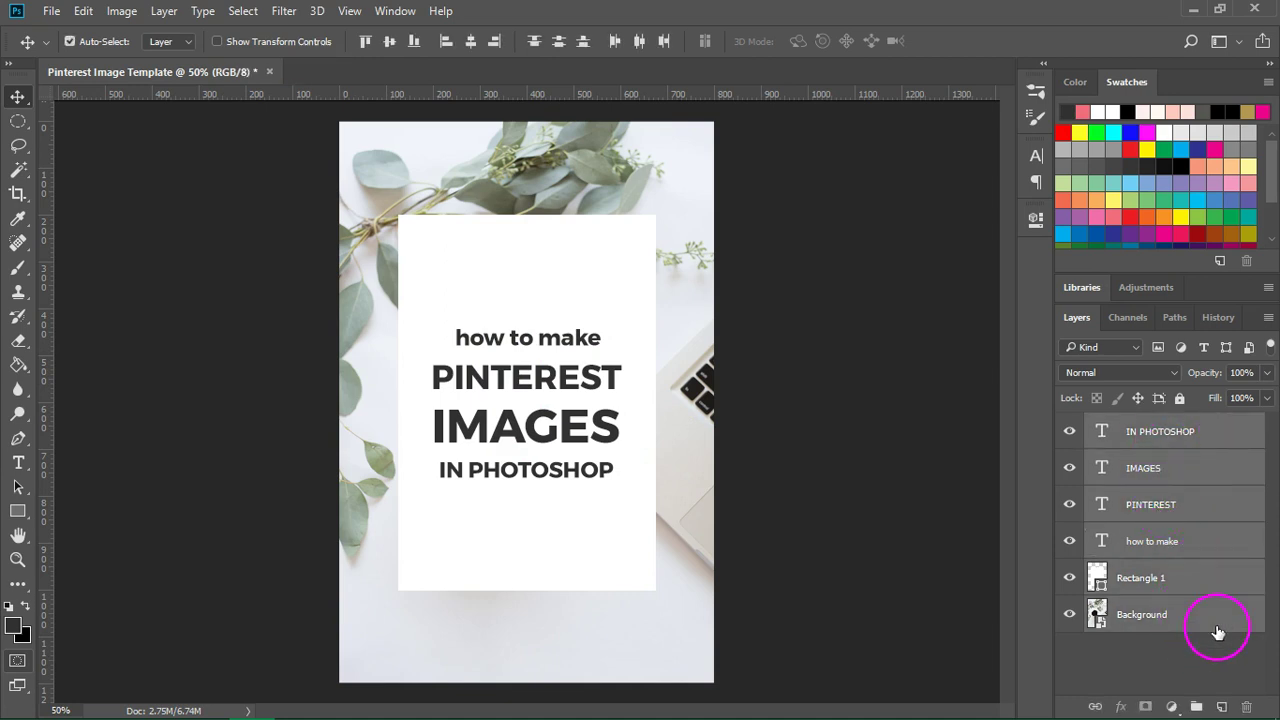
{"action": "left_click", "coordinate": [471, 40]}
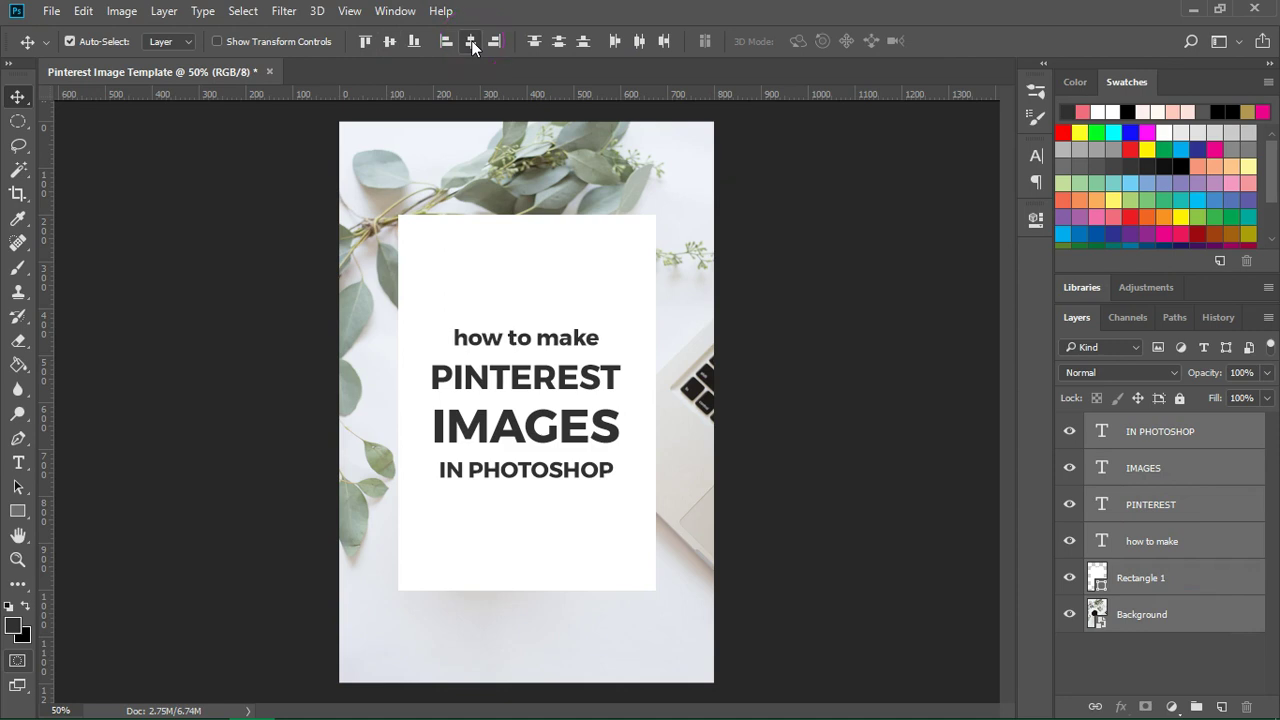
{"action": "left_click", "coordinate": [1218, 428]}
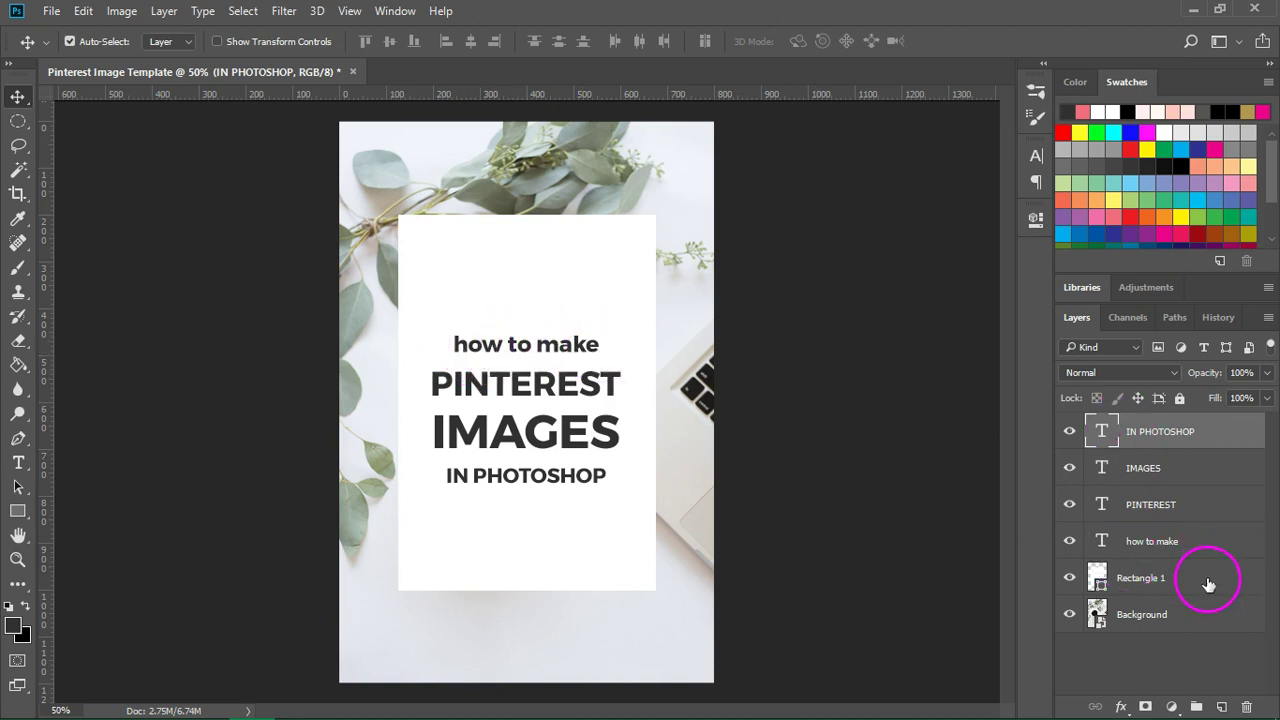
- Change the 'how to make' font style from Montserrat Bold to Medium Italic
{"action": "left_click", "coordinate": [1208, 545]}
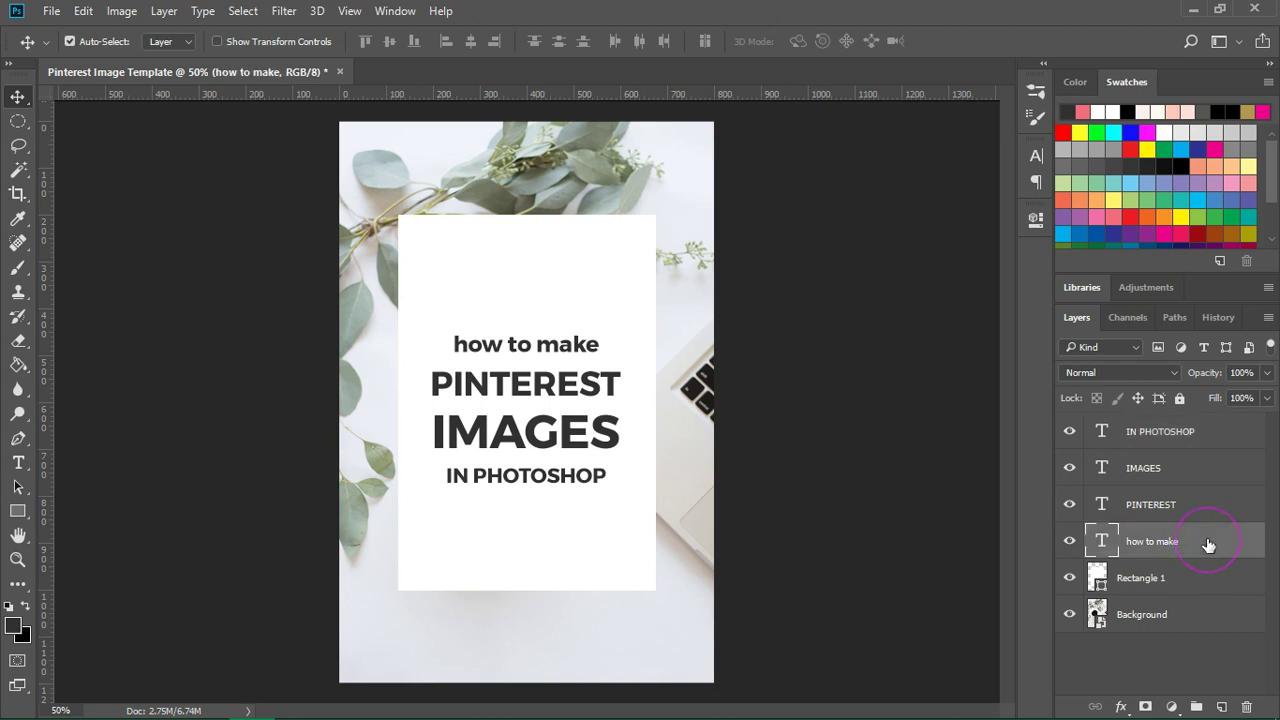
{"action": "left_click", "coordinate": [18, 462]}
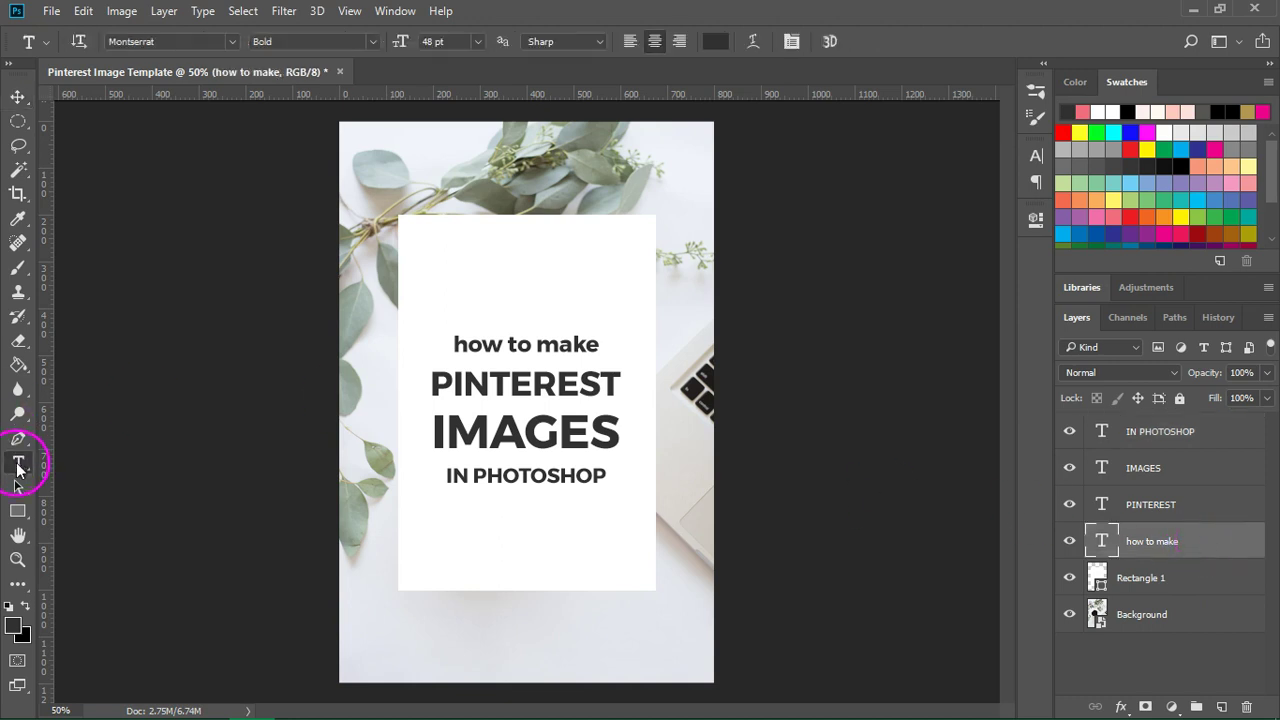
{"action": "left_click", "coordinate": [370, 43]}
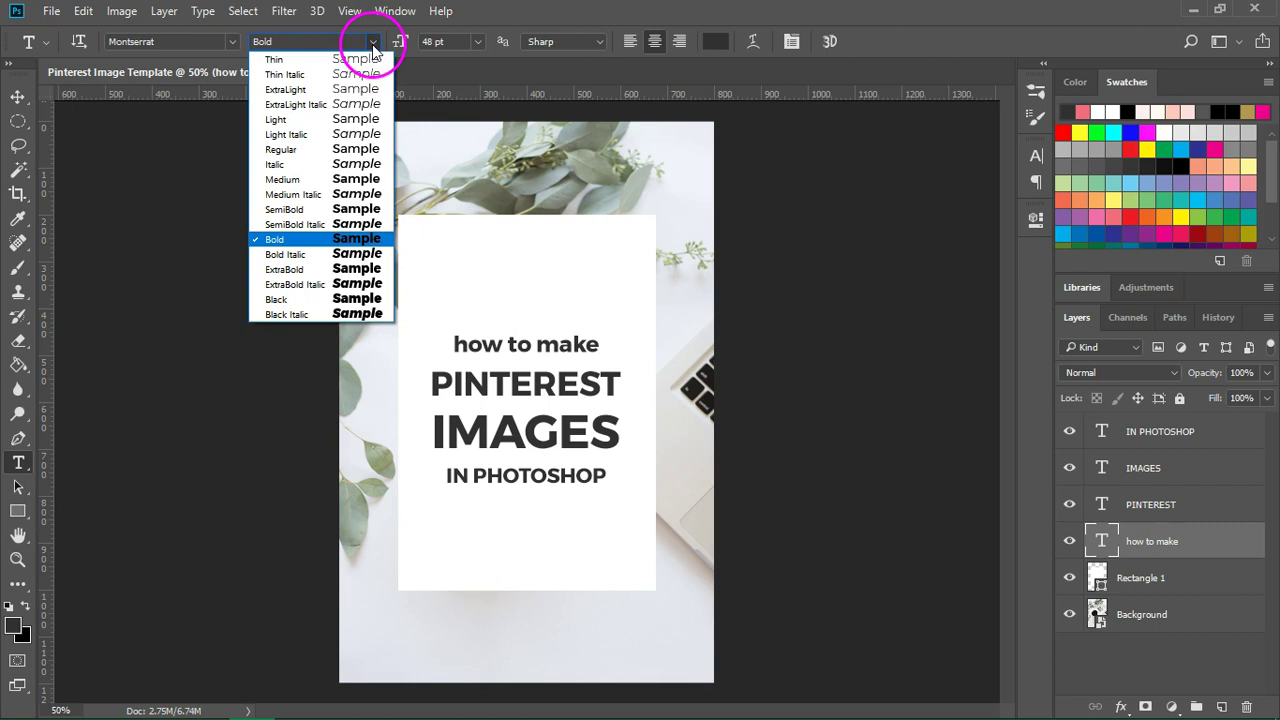
{"action": "left_click", "coordinate": [305, 180]}
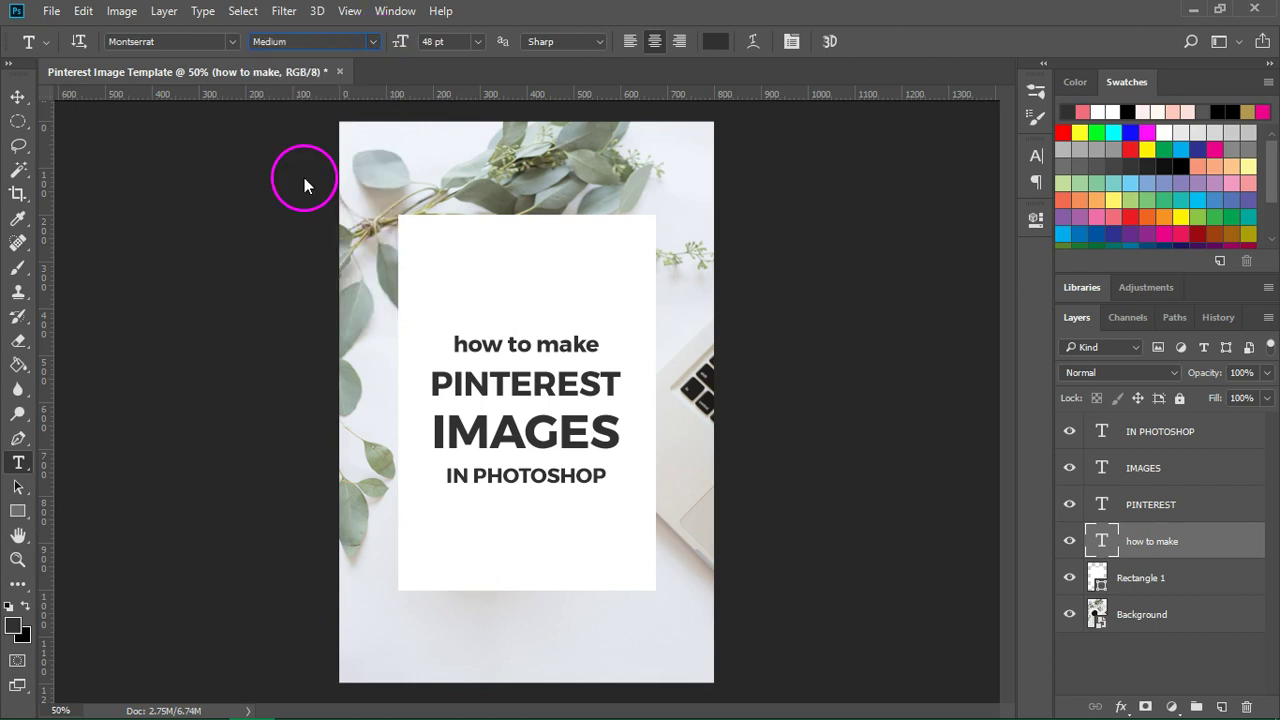
{"action": "left_click", "coordinate": [373, 42]}
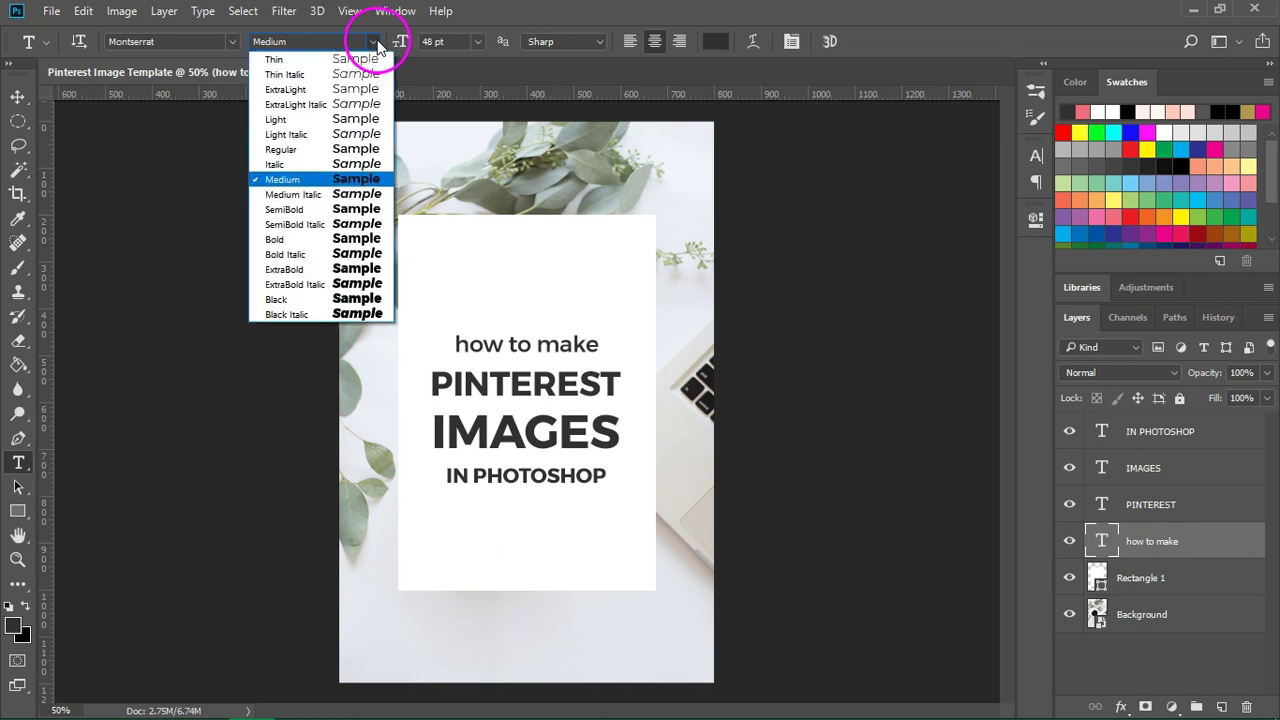
{"action": "left_click", "coordinate": [298, 164]}
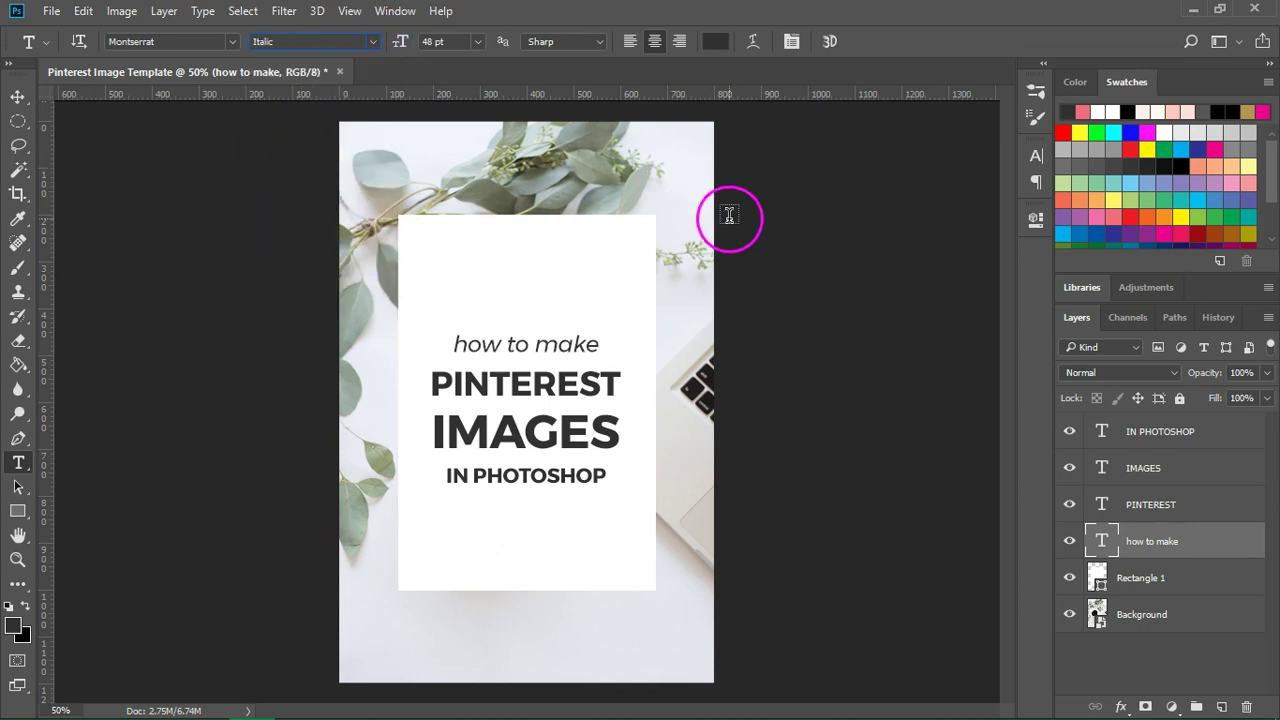
{"action": "key", "text": "Down"}
{"action": "key", "text": "Down"}
{"action": "left_click", "coordinate": [827, 333]}
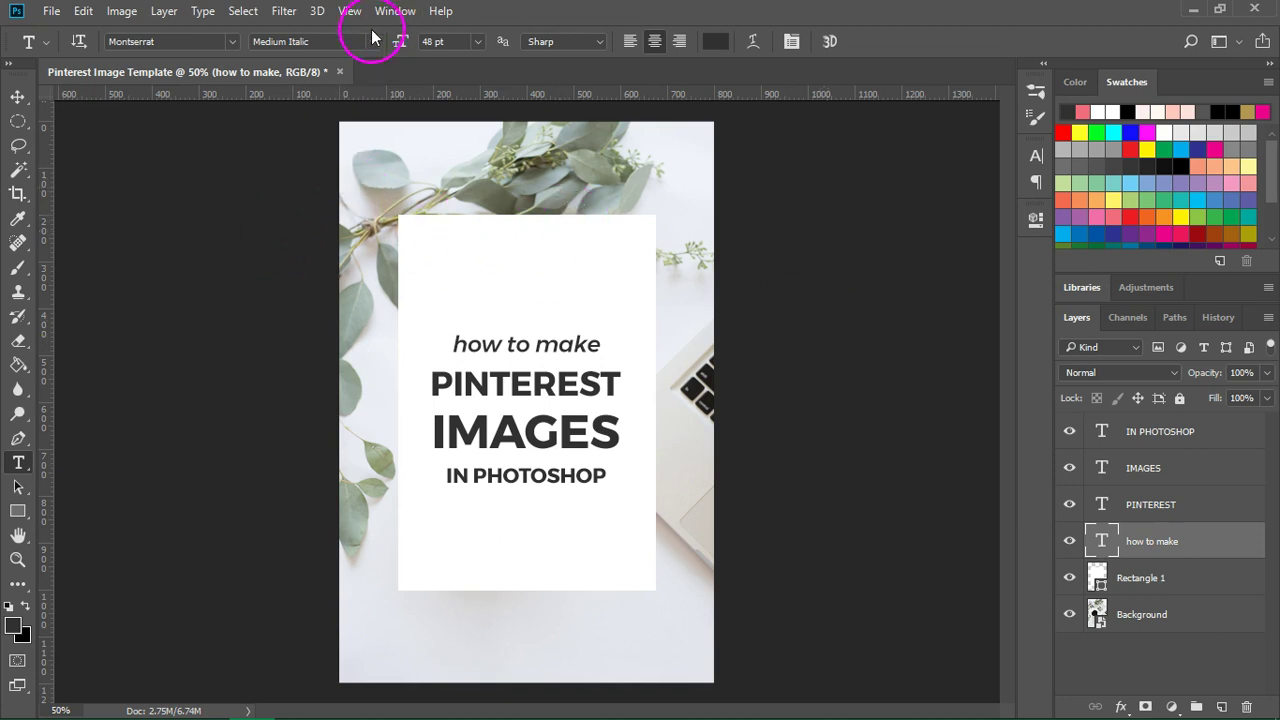
- Add a 36 pt Montserrat Medium BLOGGING label, centred near the top of the white box
{"action": "left_click", "coordinate": [476, 245]}
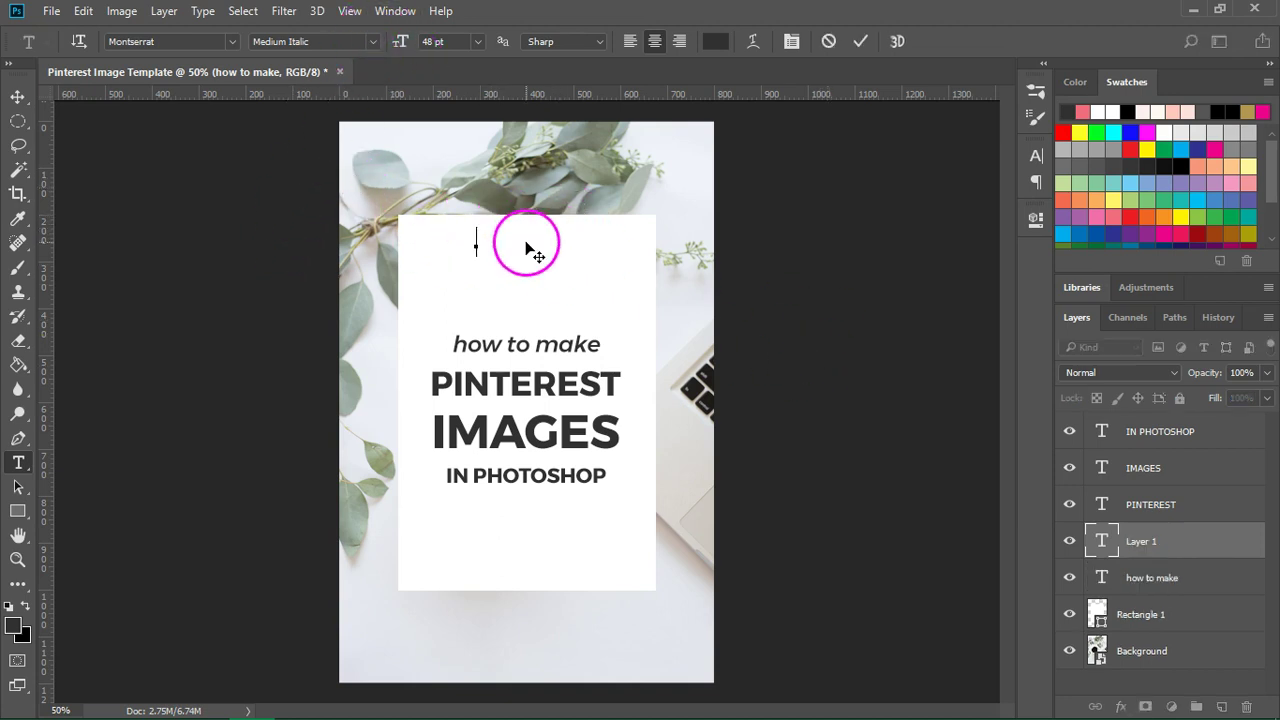
{"action": "left_click", "coordinate": [372, 42]}
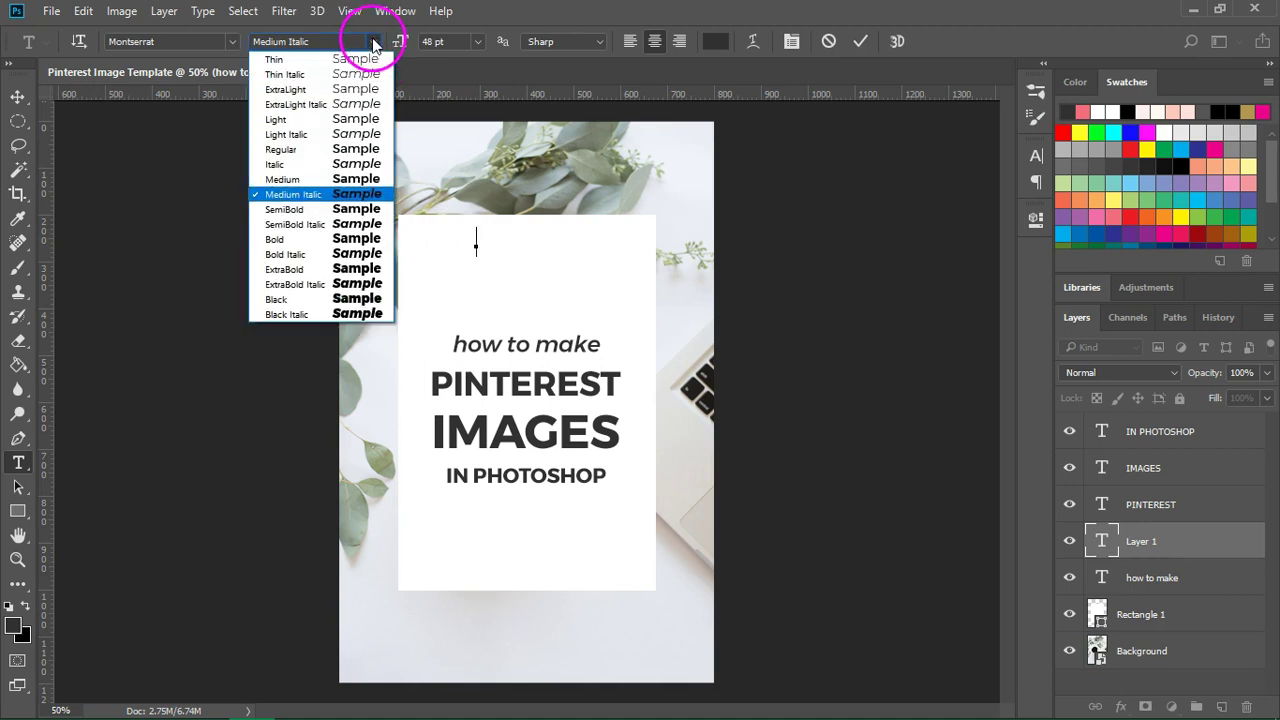
{"action": "left_click", "coordinate": [285, 175]}
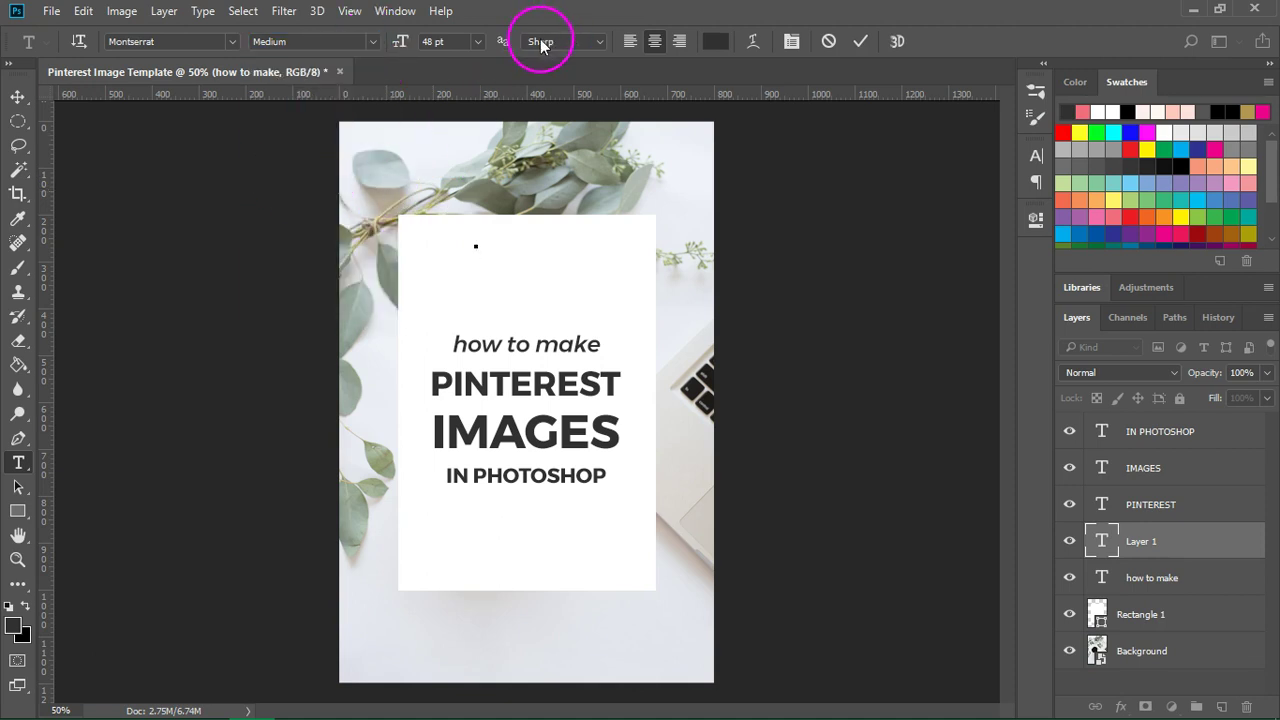
{"action": "left_click", "coordinate": [477, 42]}
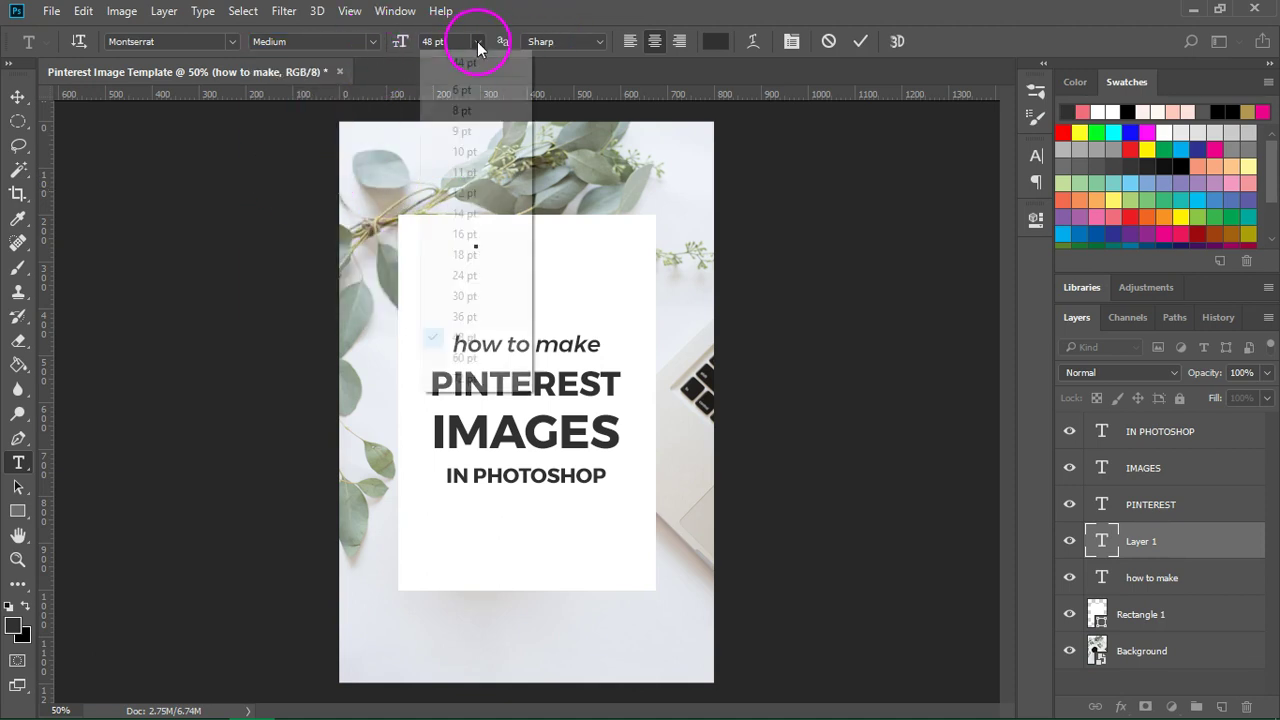
{"action": "left_click", "coordinate": [450, 316]}
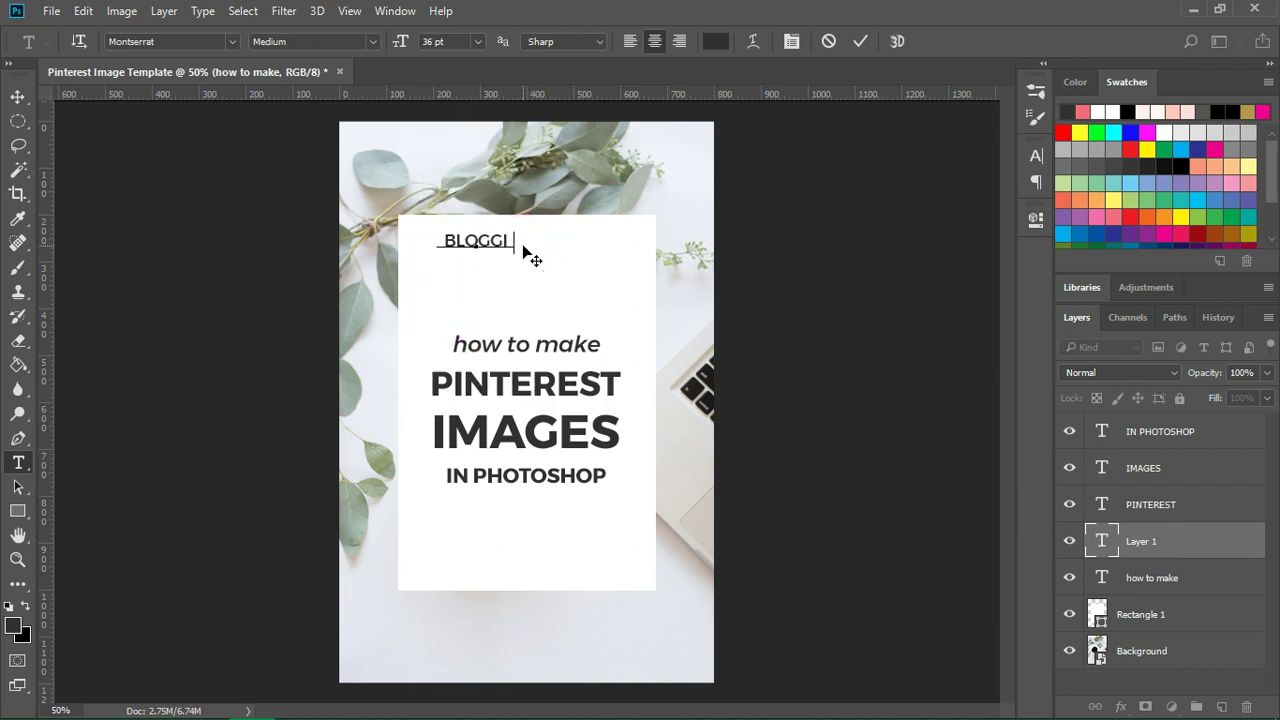
{"action": "left_click", "coordinate": [18, 97]}
{"action": "left_click_drag", "start_coordinate": [498, 249], "coordinate": [552, 271]}
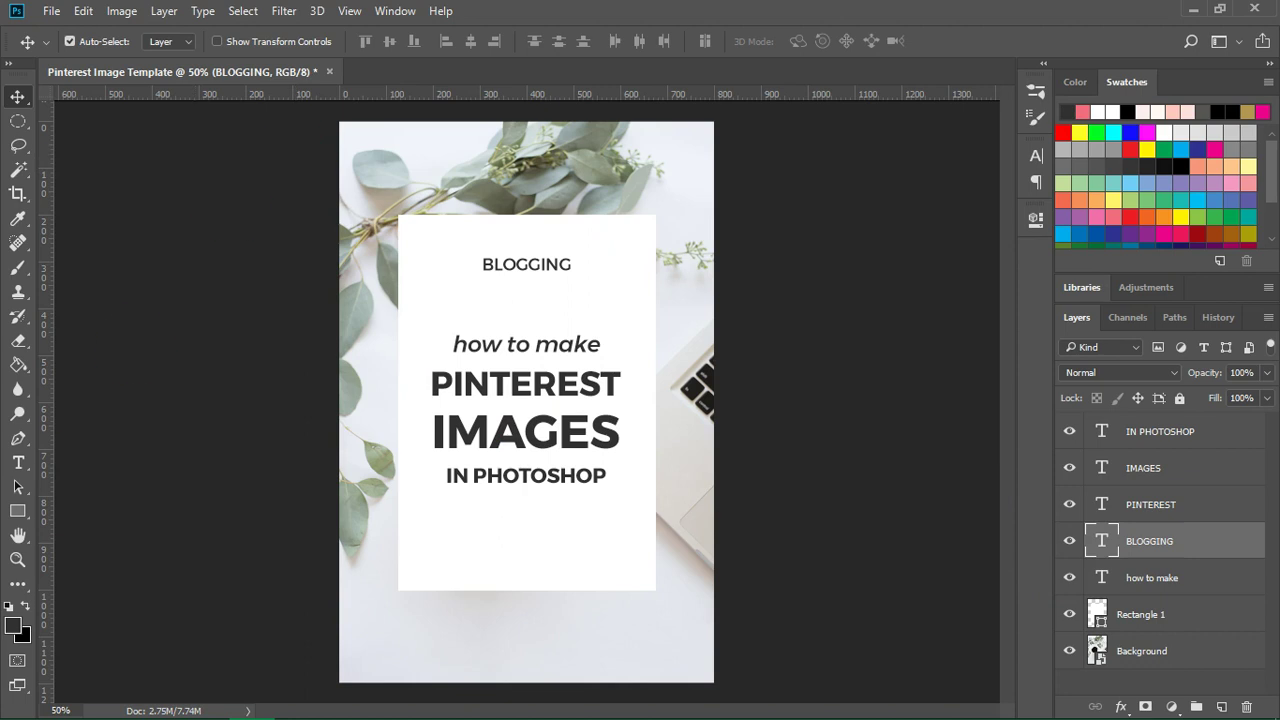
{"action": "left_click", "coordinate": [18, 462]}
- Type ELANCREATIVECO.COM below the box and set it to 30 pt
{"action": "left_click", "coordinate": [493, 547]}
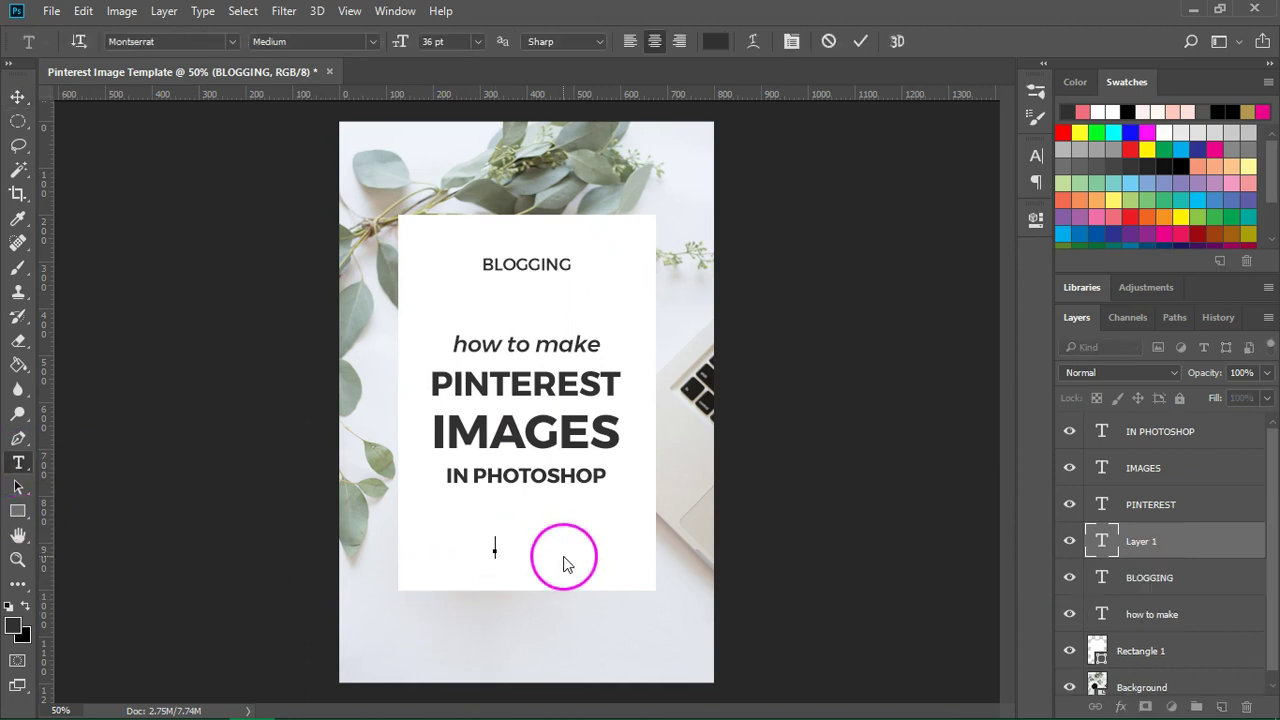
{"action": "type", "text": "ELANC"}
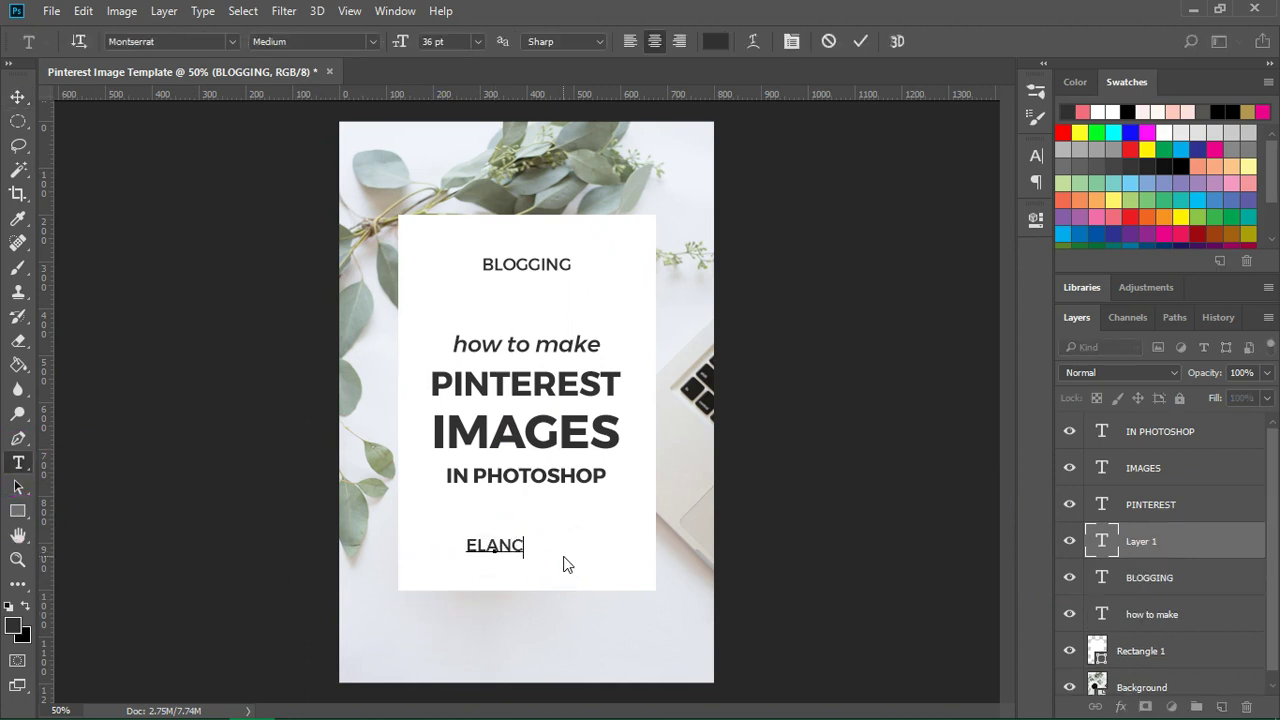
{"action": "type", "text": "REATIVECO"}
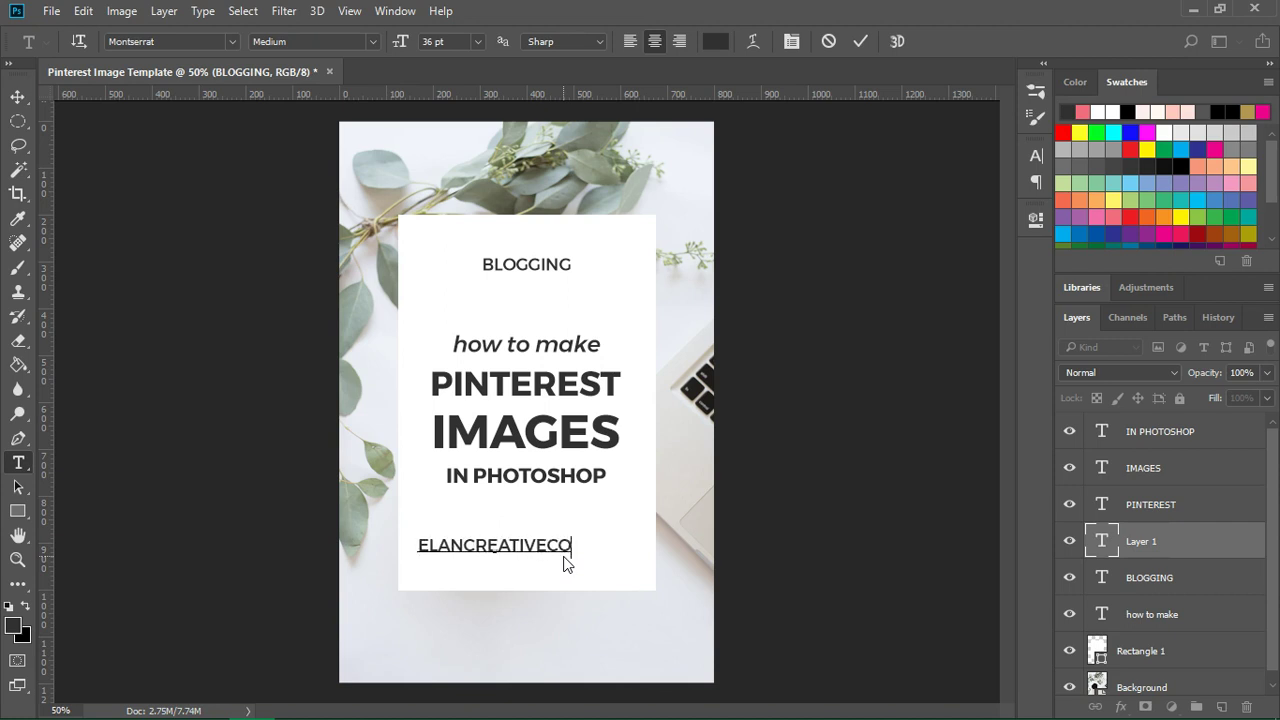
{"action": "type", "text": ".COM"}
{"action": "triple_click", "coordinate": [563, 550]}
{"action": "left_click", "coordinate": [472, 45]}
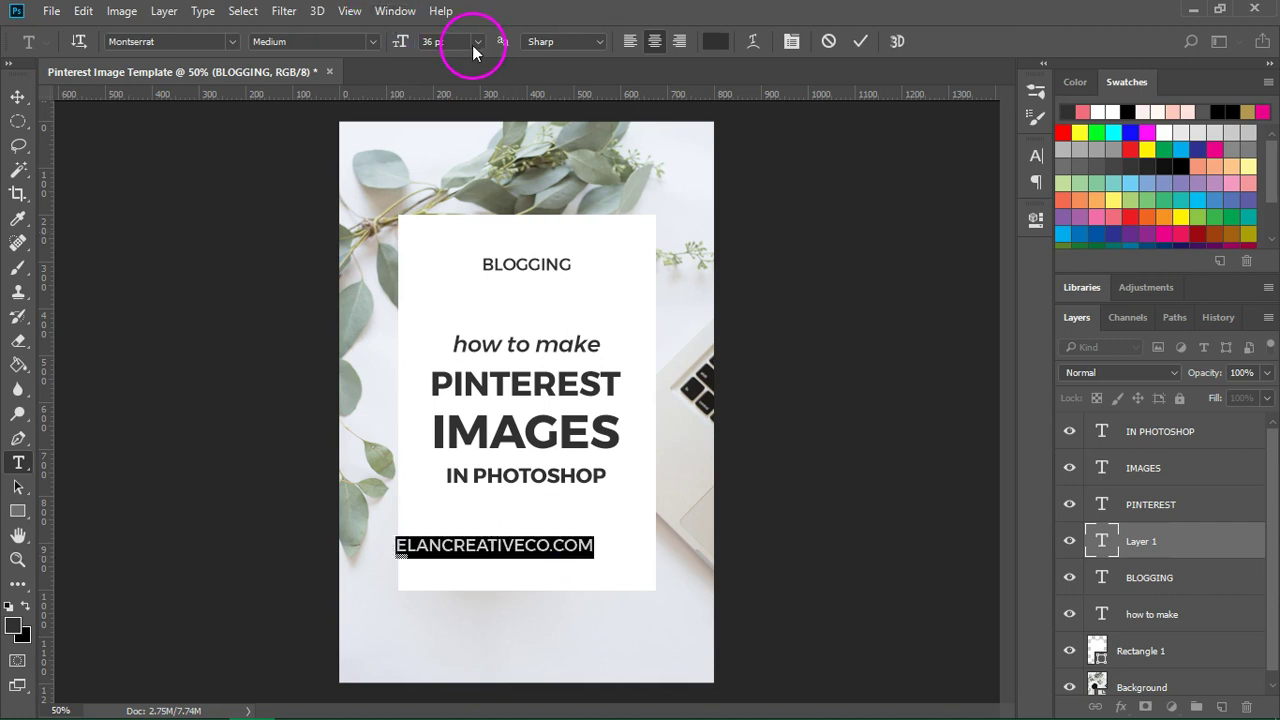
{"action": "left_click", "coordinate": [430, 308]}
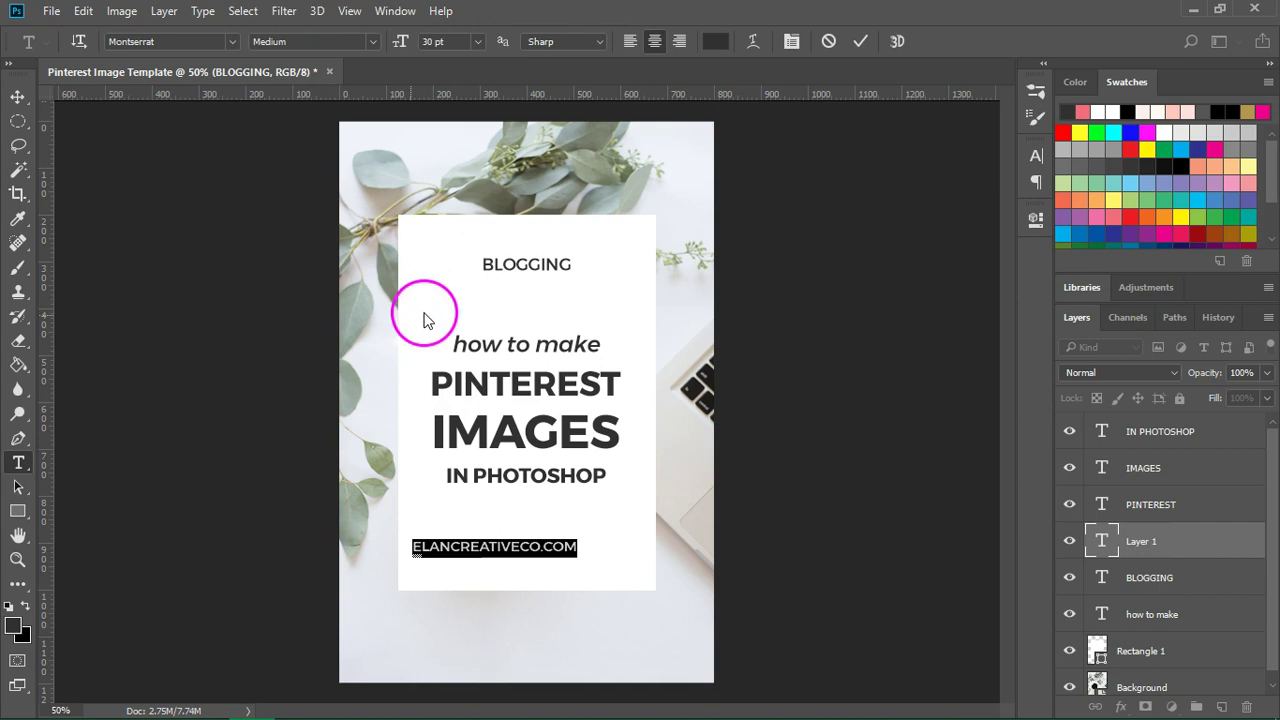
- Move the URL to the bottom of the image and centre it horizontally
{"action": "left_click", "coordinate": [18, 97]}
{"action": "left_click_drag", "start_coordinate": [523, 551], "coordinate": [528, 658]}
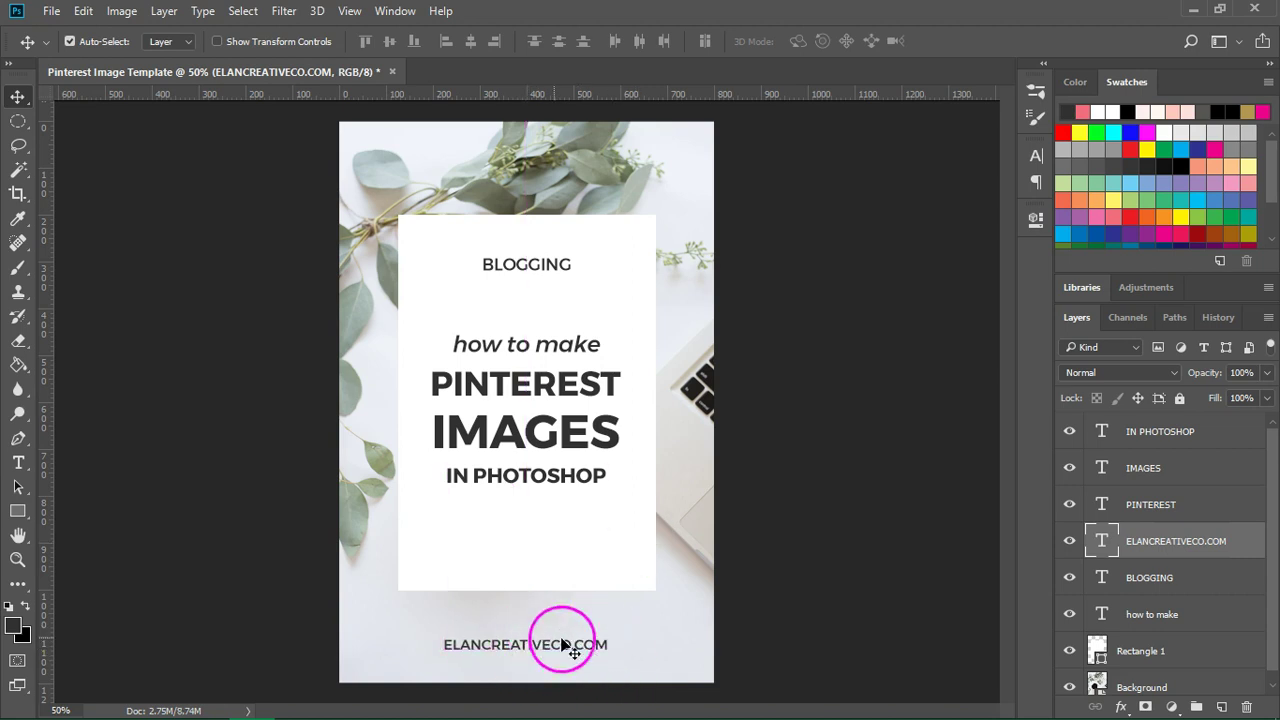
{"action": "left_click", "coordinate": [470, 41]}
{"action": "left_click", "coordinate": [1198, 580]}
{"action": "left_click", "coordinate": [512, 260]}
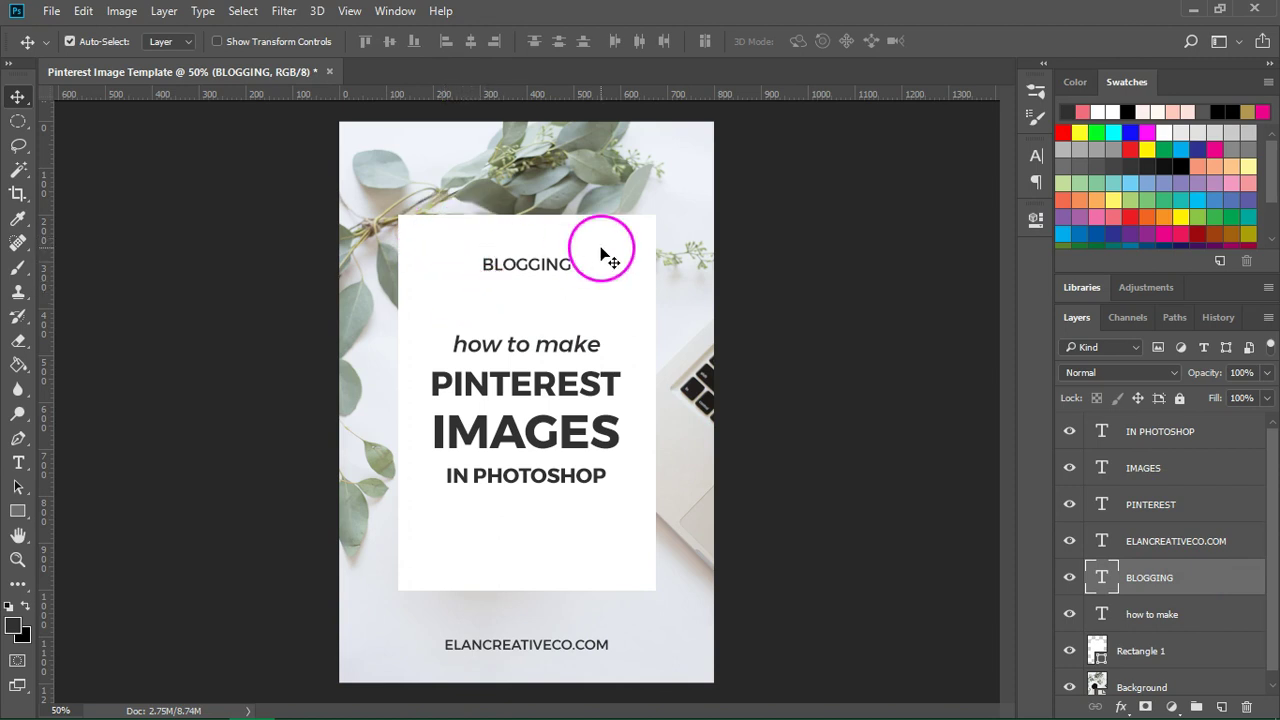
- Draw a rectangle filled with the light pink recent swatch over the BLOGGING label
{"action": "left_click", "coordinate": [17, 512]}
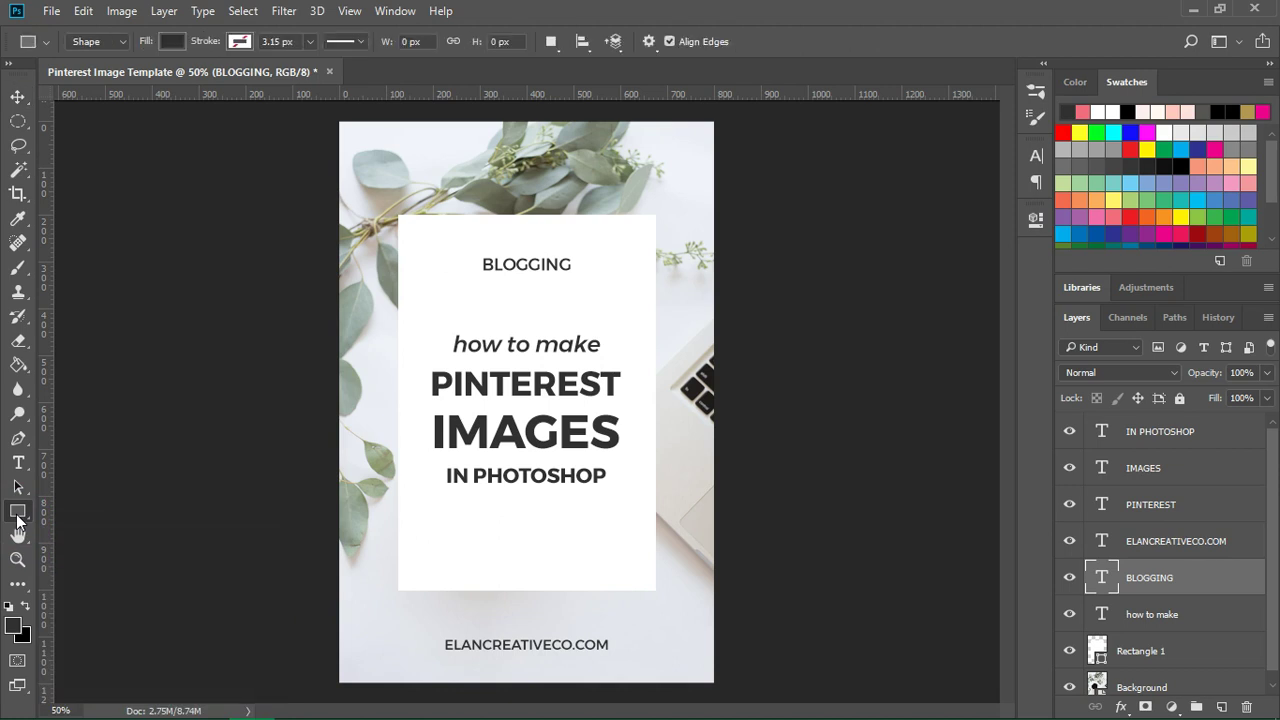
{"action": "left_click", "coordinate": [172, 41]}
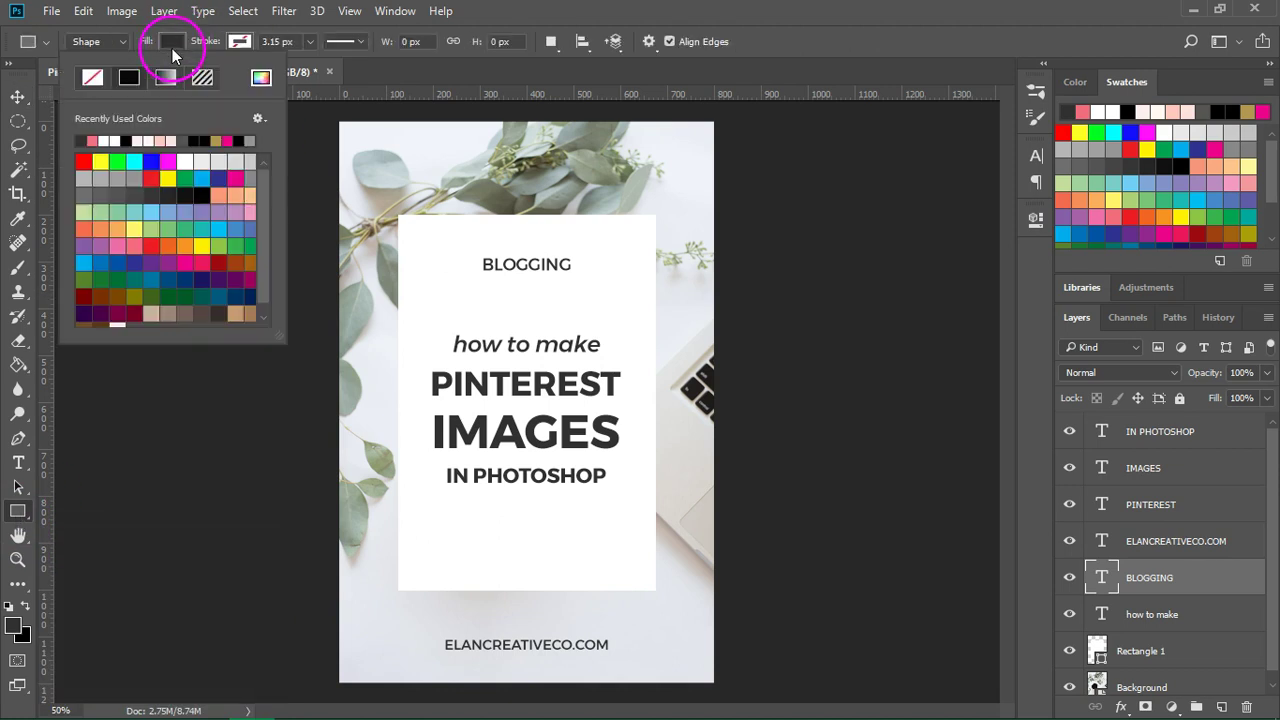
{"action": "left_click", "coordinate": [170, 140]}
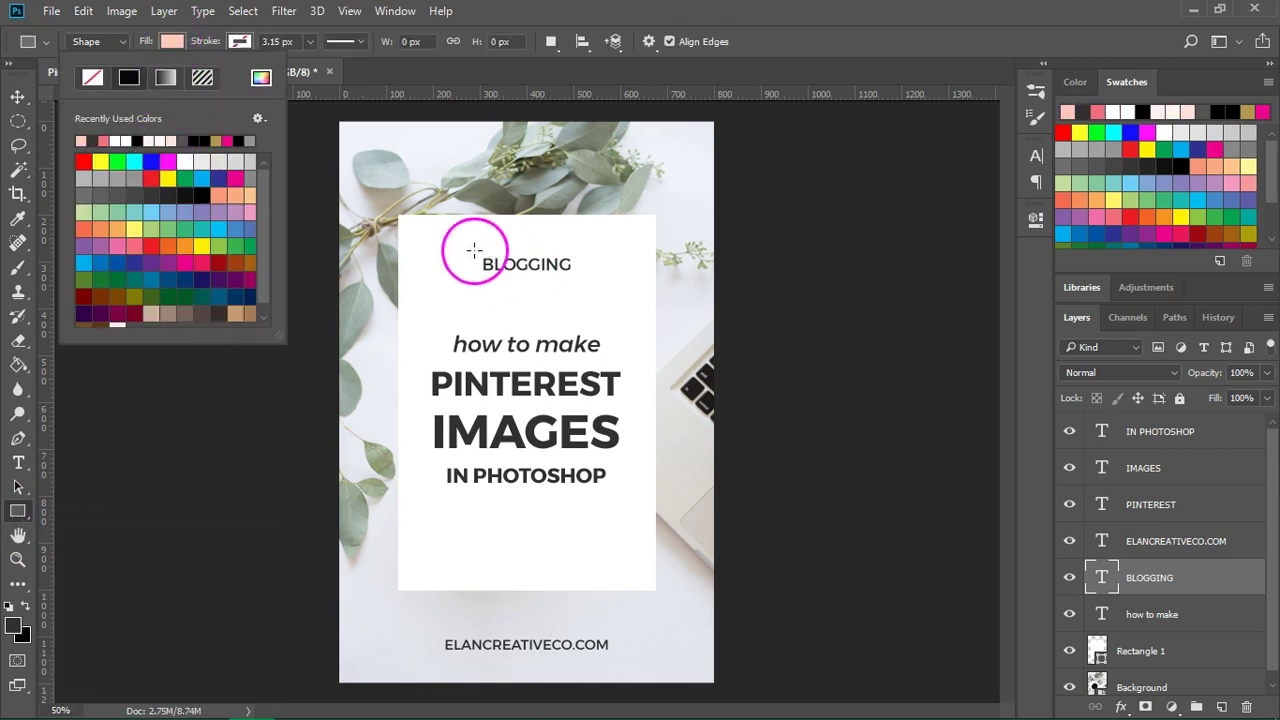
{"action": "left_click_drag", "start_coordinate": [430, 222], "coordinate": [521, 263]}
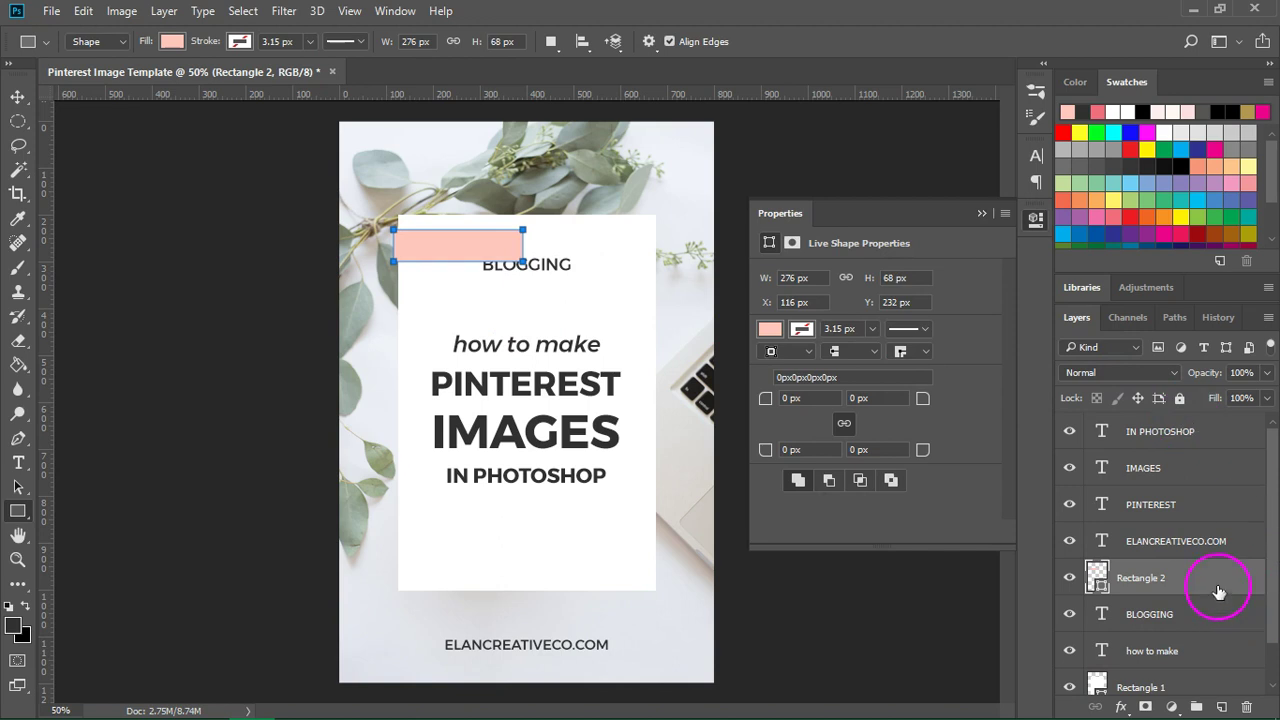
- Place Rectangle 2 beneath the BLOGGING layer and position it behind the word
{"action": "left_click_drag", "start_coordinate": [1219, 592], "coordinate": [1209, 616]}
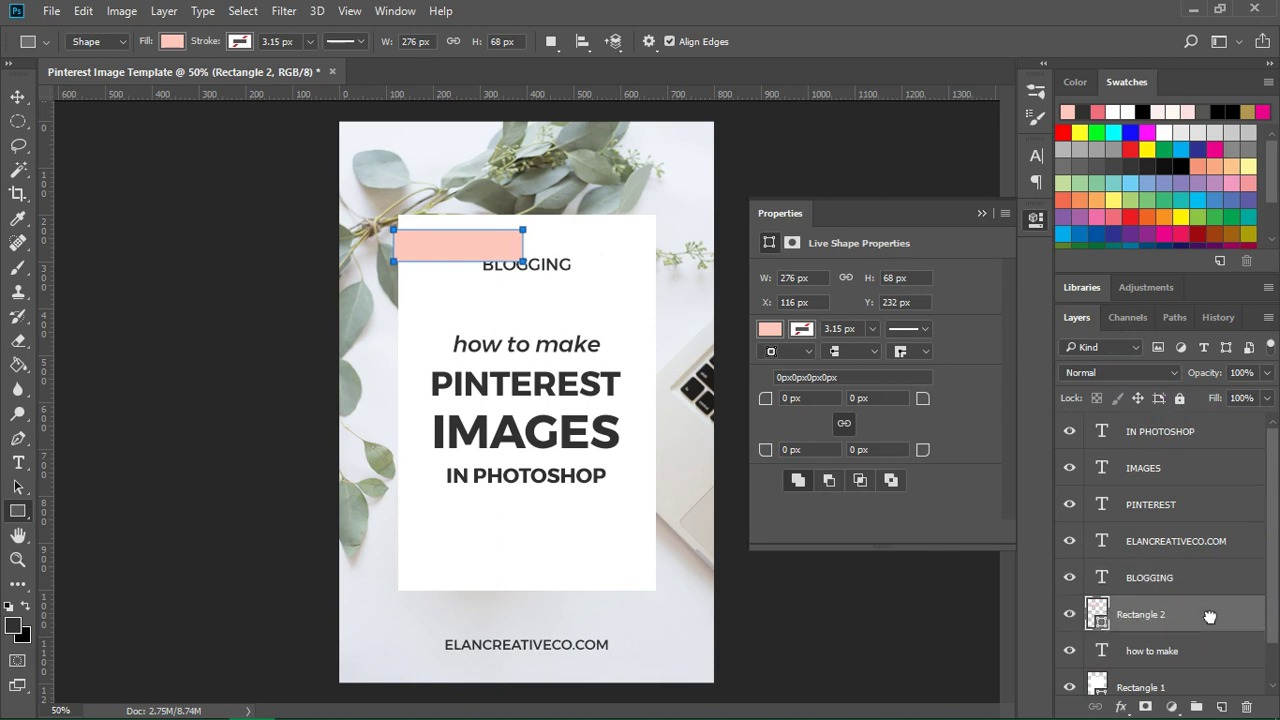
{"action": "left_click", "coordinate": [17, 96]}
{"action": "left_click_drag", "start_coordinate": [446, 238], "coordinate": [505, 265]}
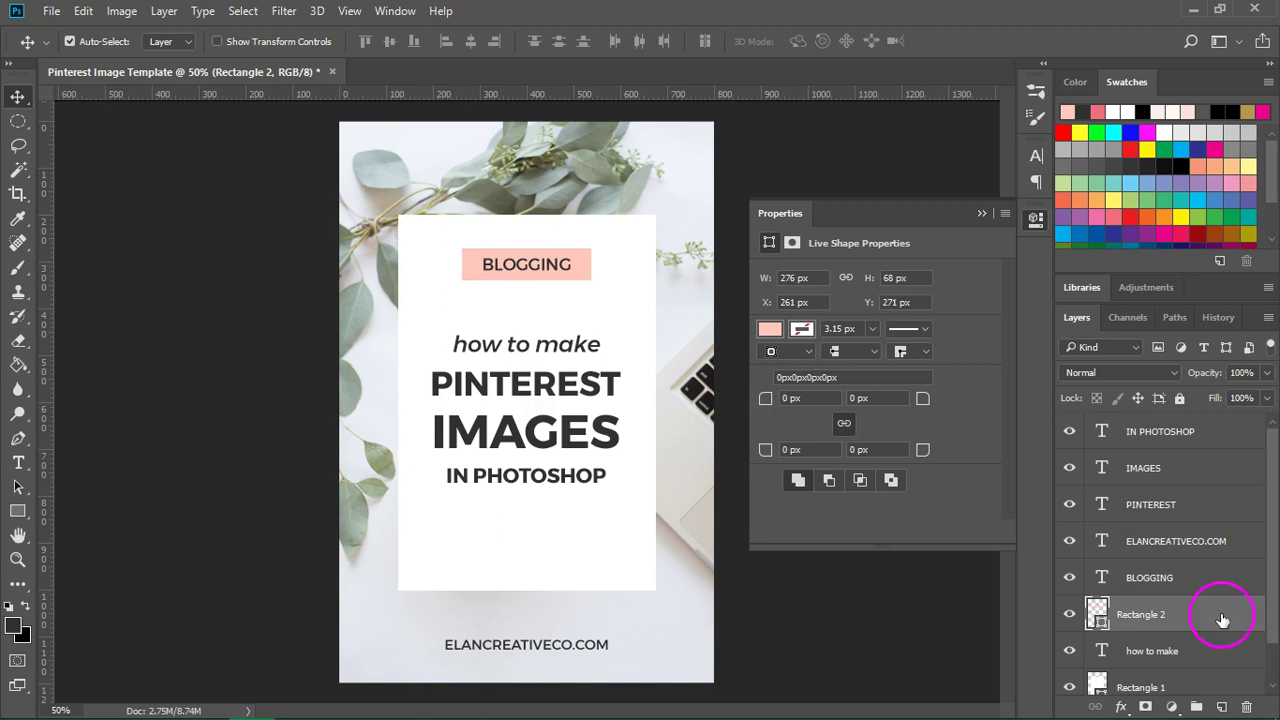
{"action": "left_click", "coordinate": [1193, 580], "text": "shift"}
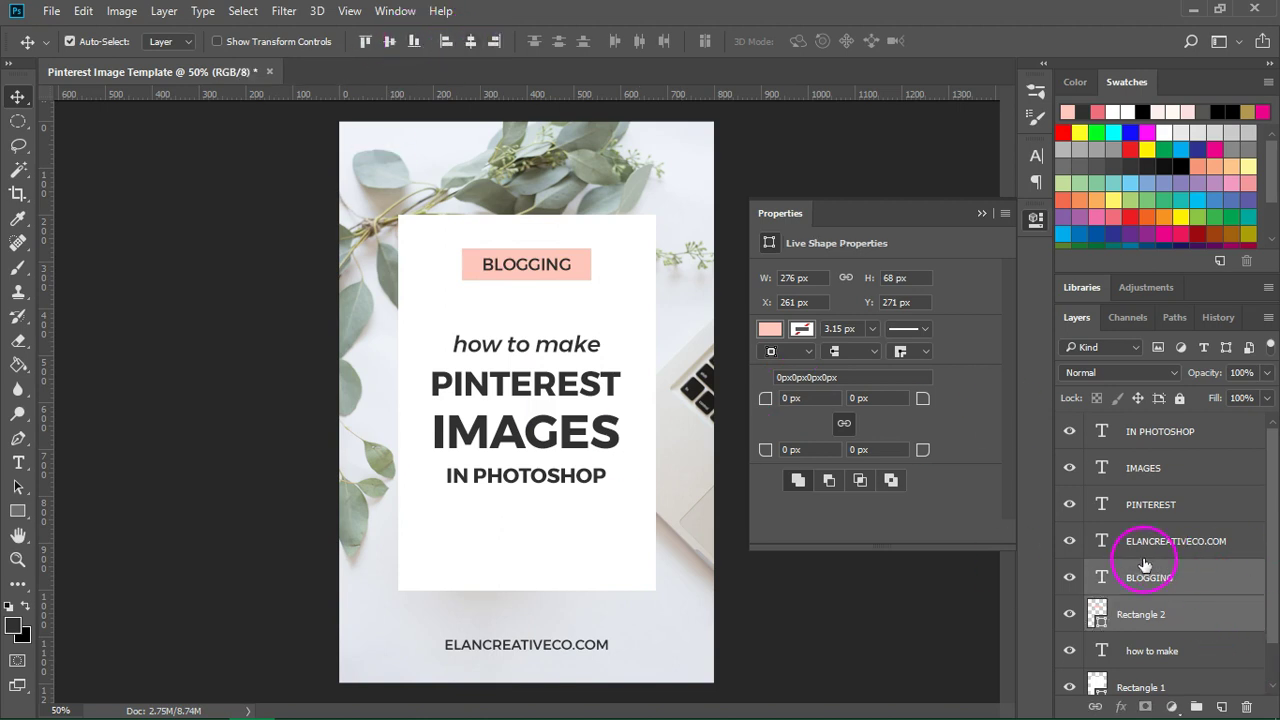
- Change the BLOGGING text colour to white
{"action": "left_click", "coordinate": [1205, 593]}
{"action": "left_click", "coordinate": [1224, 593]}
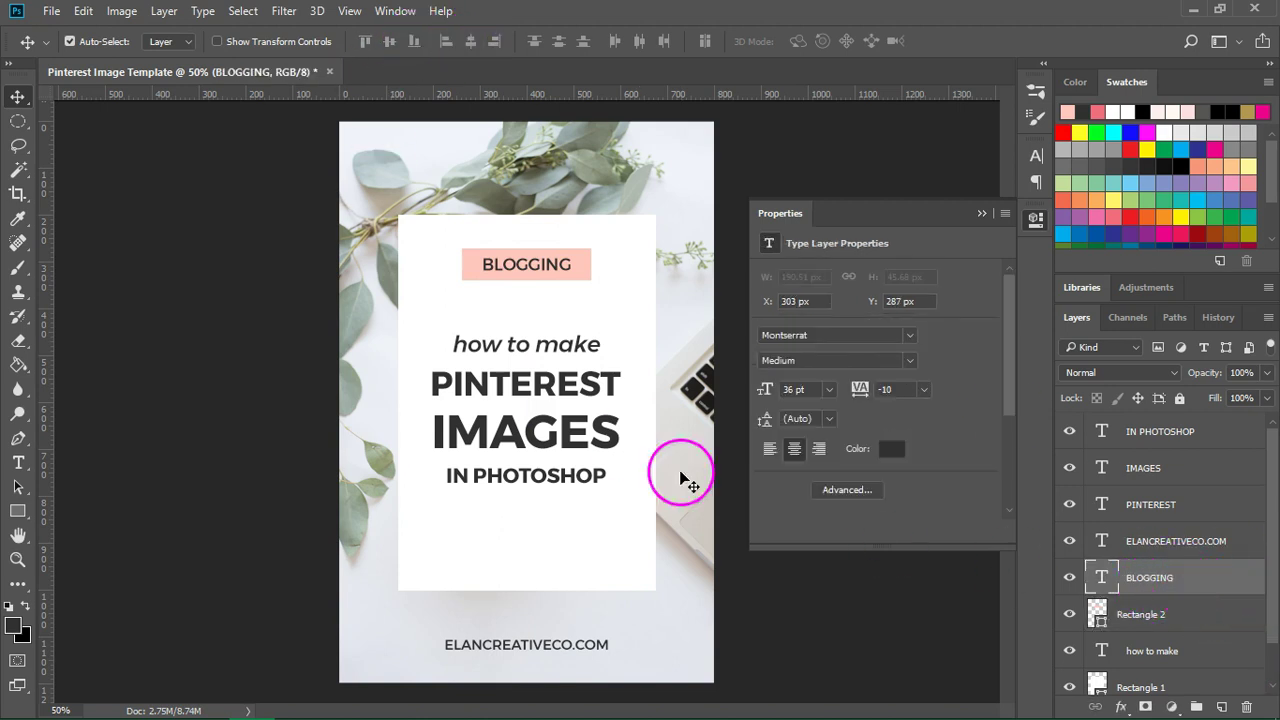
{"action": "left_click", "coordinate": [20, 464]}
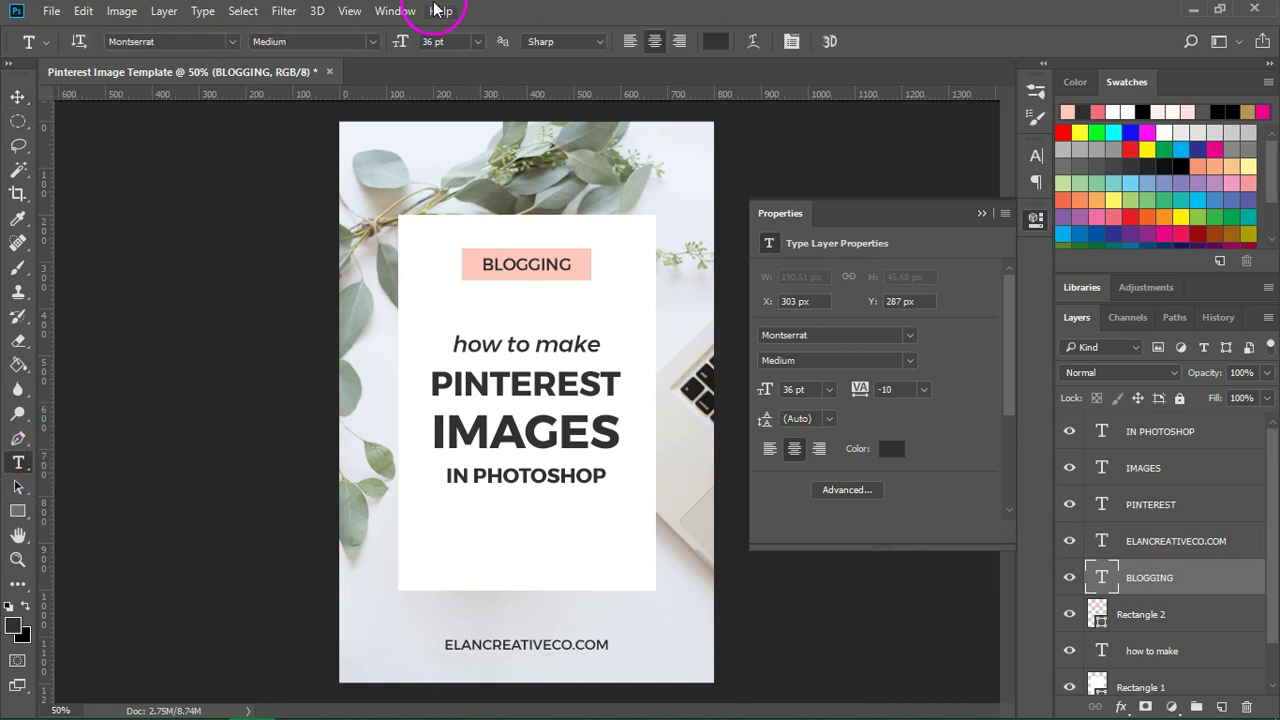
{"action": "left_click", "coordinate": [715, 41]}
{"action": "left_click", "coordinate": [549, 228]}
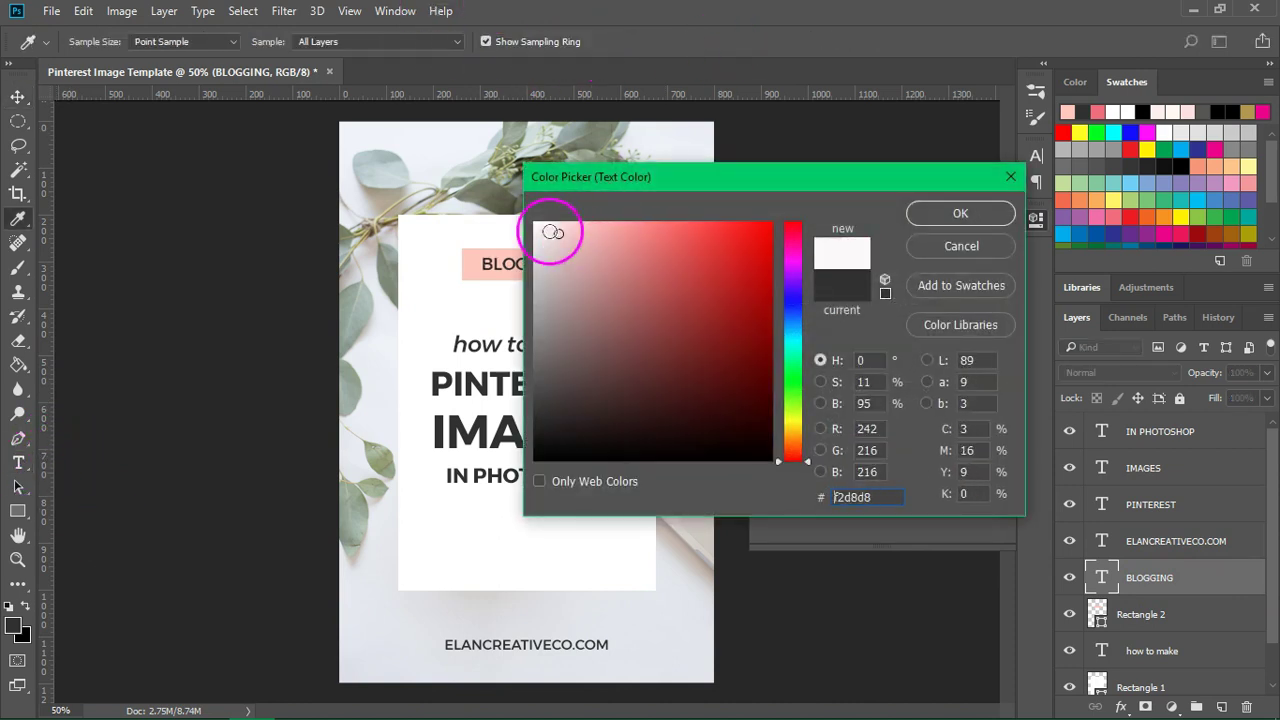
{"action": "left_click", "coordinate": [503, 194]}
{"action": "left_click", "coordinate": [953, 216]}
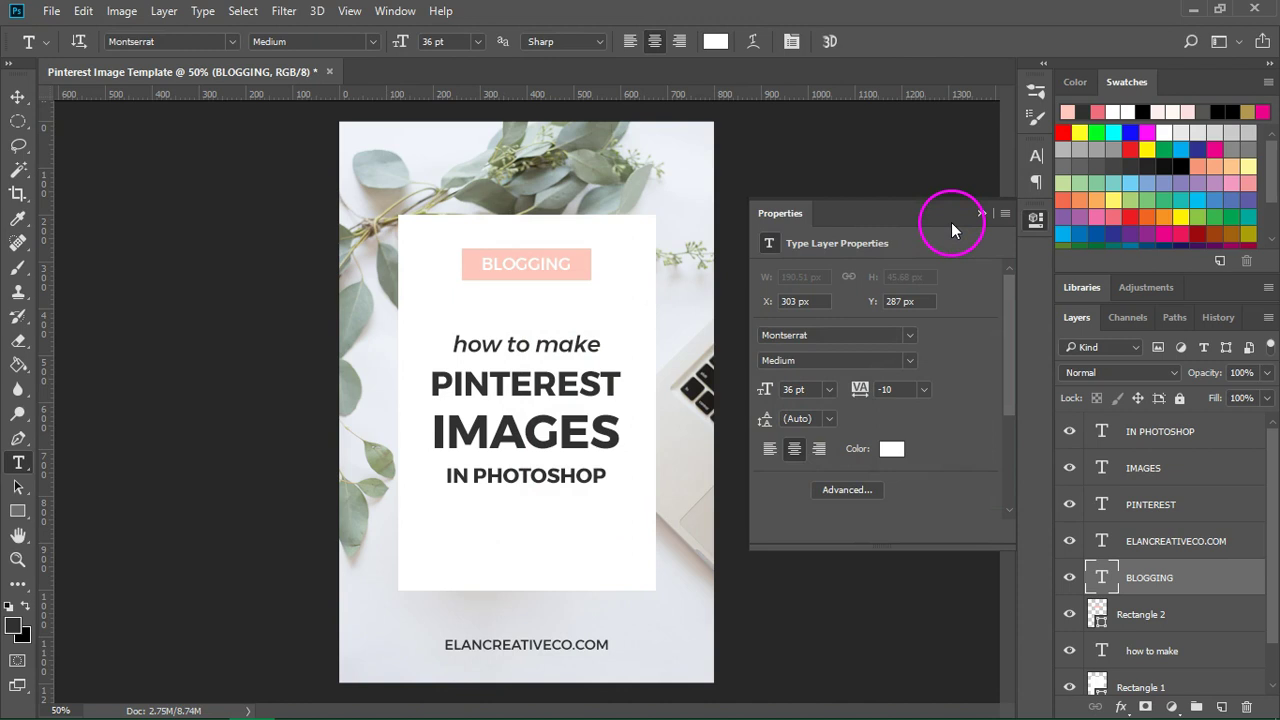
- Select the four title layers: IN PHOTOSHOP, IMAGES, PINTEREST and how to make
{"action": "key", "text": "v"}
{"action": "left_click", "coordinate": [1158, 614]}
{"action": "left_click", "coordinate": [1035, 225]}
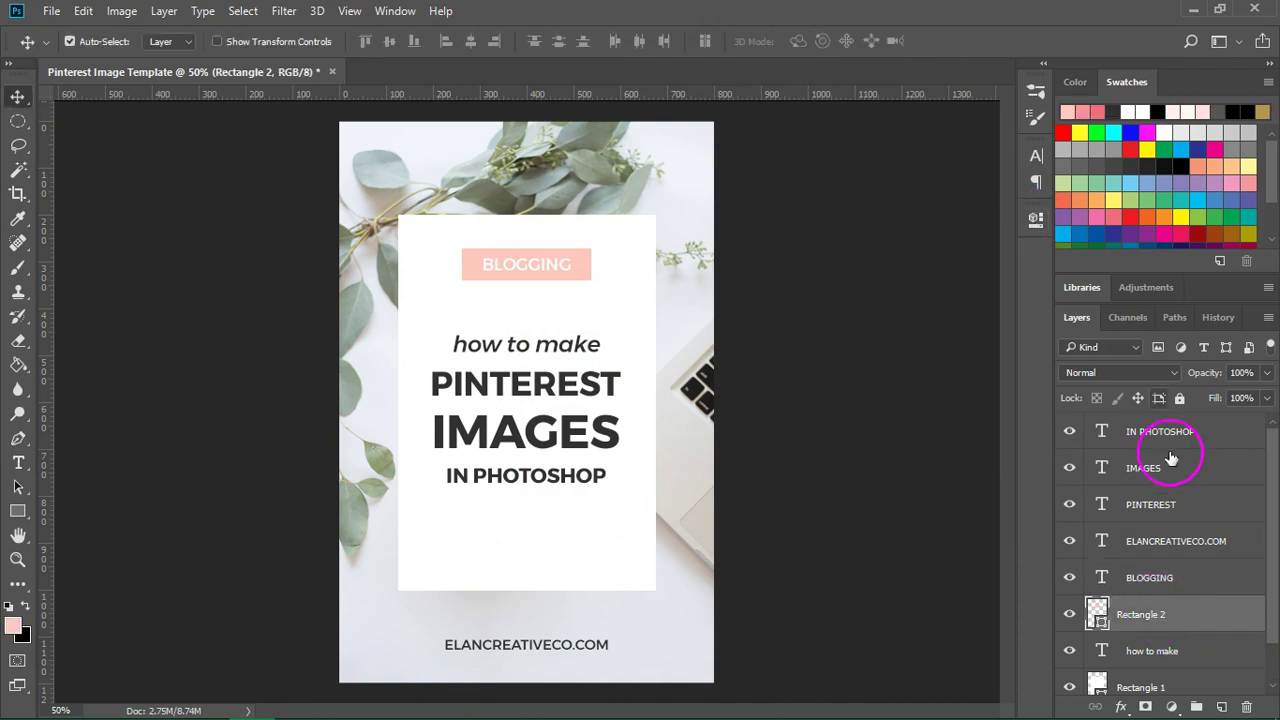
{"action": "left_click", "coordinate": [1192, 513]}
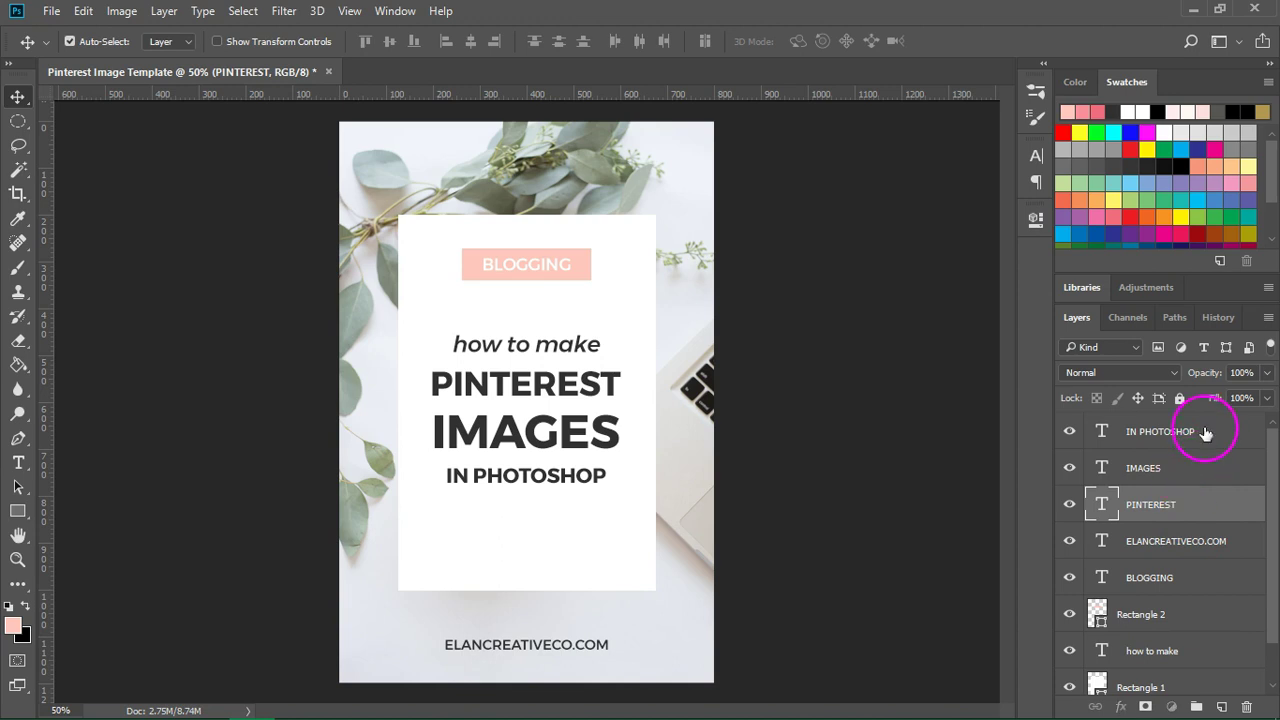
{"action": "left_click", "coordinate": [1183, 469], "text": "shift"}
{"action": "scroll", "coordinate": [1175, 510], "scroll_direction": "down", "scroll_amount": 1}
{"action": "scroll", "coordinate": [1175, 510], "scroll_direction": "up", "scroll_amount": 1}
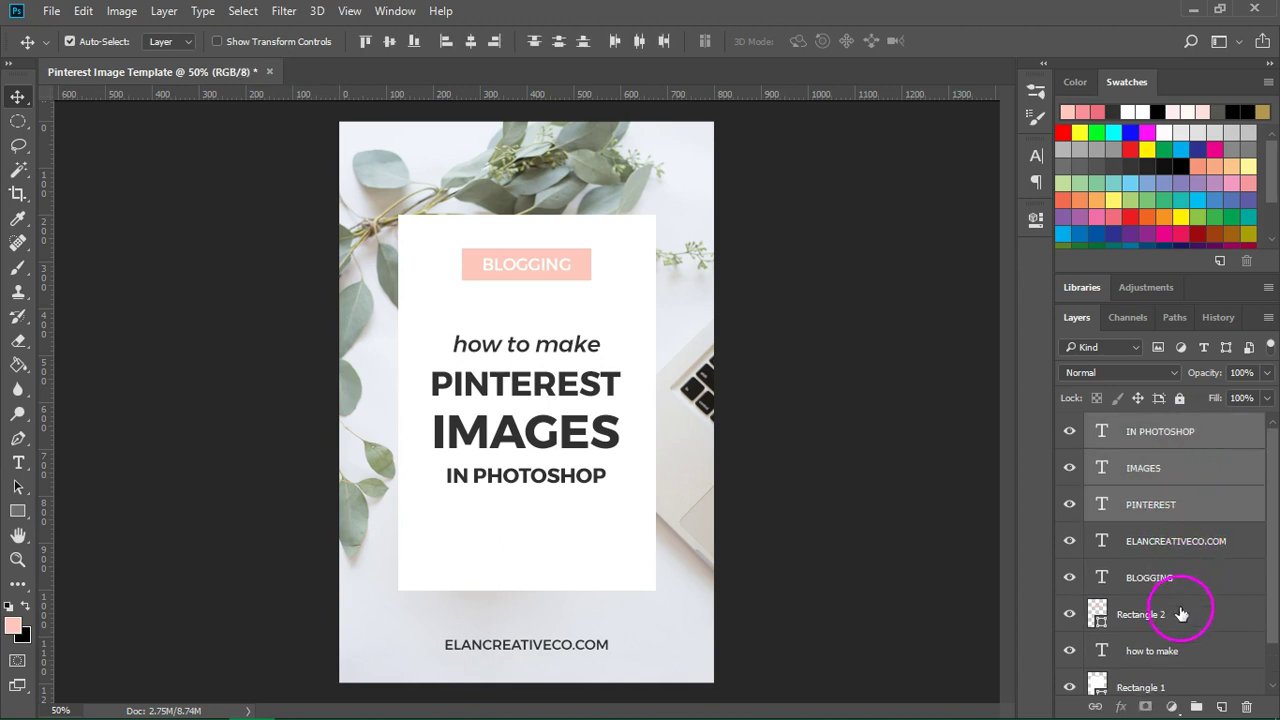
{"action": "left_click_drag", "start_coordinate": [1185, 650], "coordinate": [1196, 428]}
{"action": "left_click", "coordinate": [1196, 470], "text": "ctrl"}
{"action": "left_click", "coordinate": [1206, 505], "text": "ctrl"}
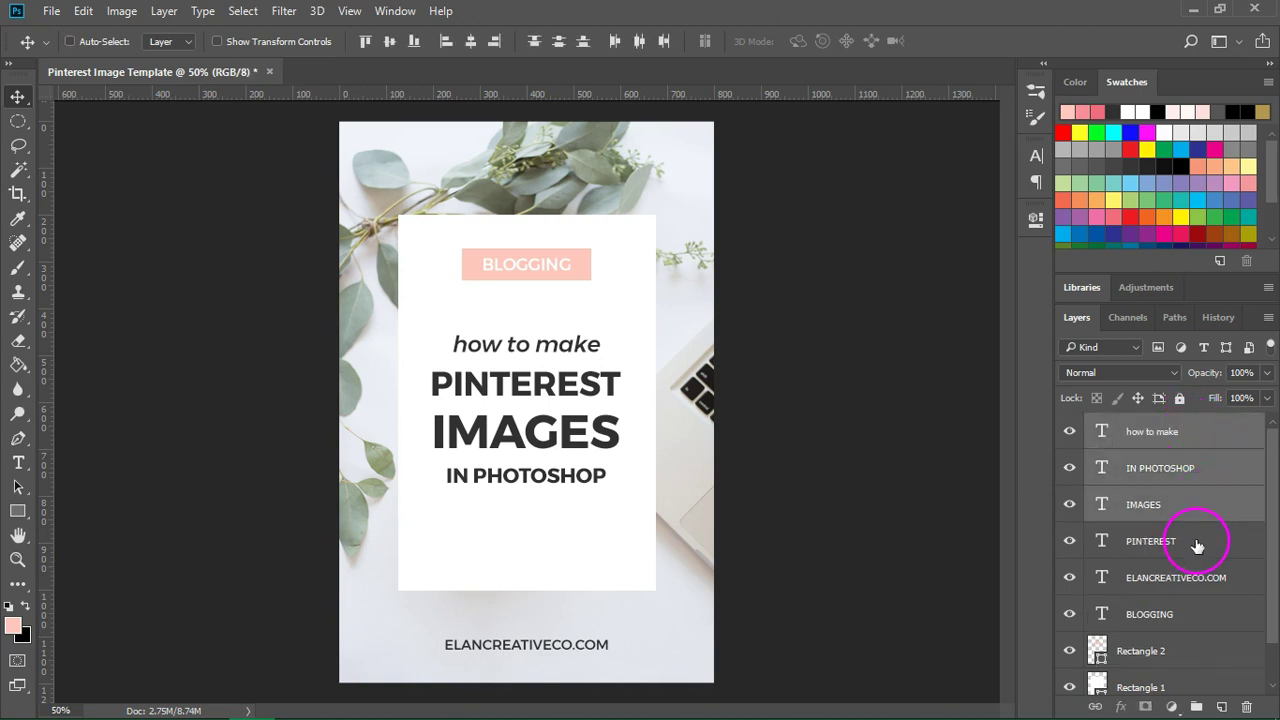
{"action": "left_click", "coordinate": [1194, 541], "text": "ctrl"}
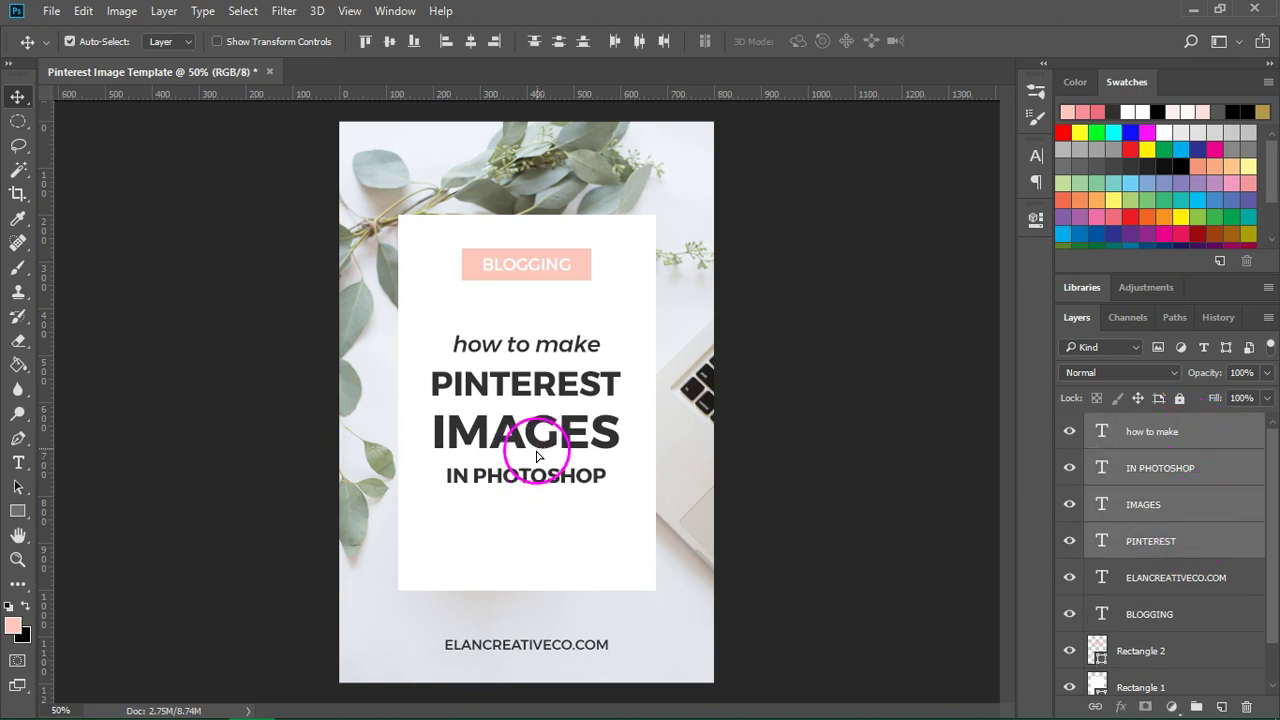
- Move the four title lines about 36 px lower in the white box
{"action": "left_click_drag", "start_coordinate": [535, 444], "coordinate": [539, 474]}
{"action": "left_click", "coordinate": [816, 416]}
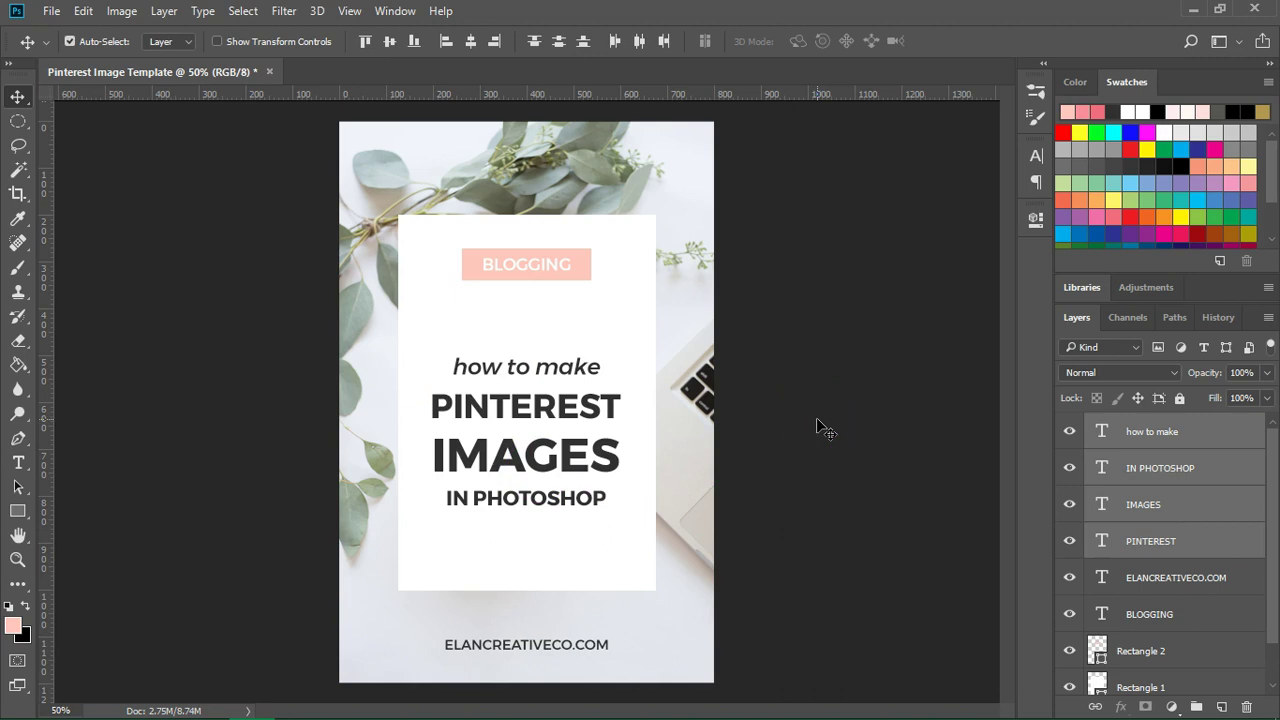
{"action": "left_click", "coordinate": [822, 413]}
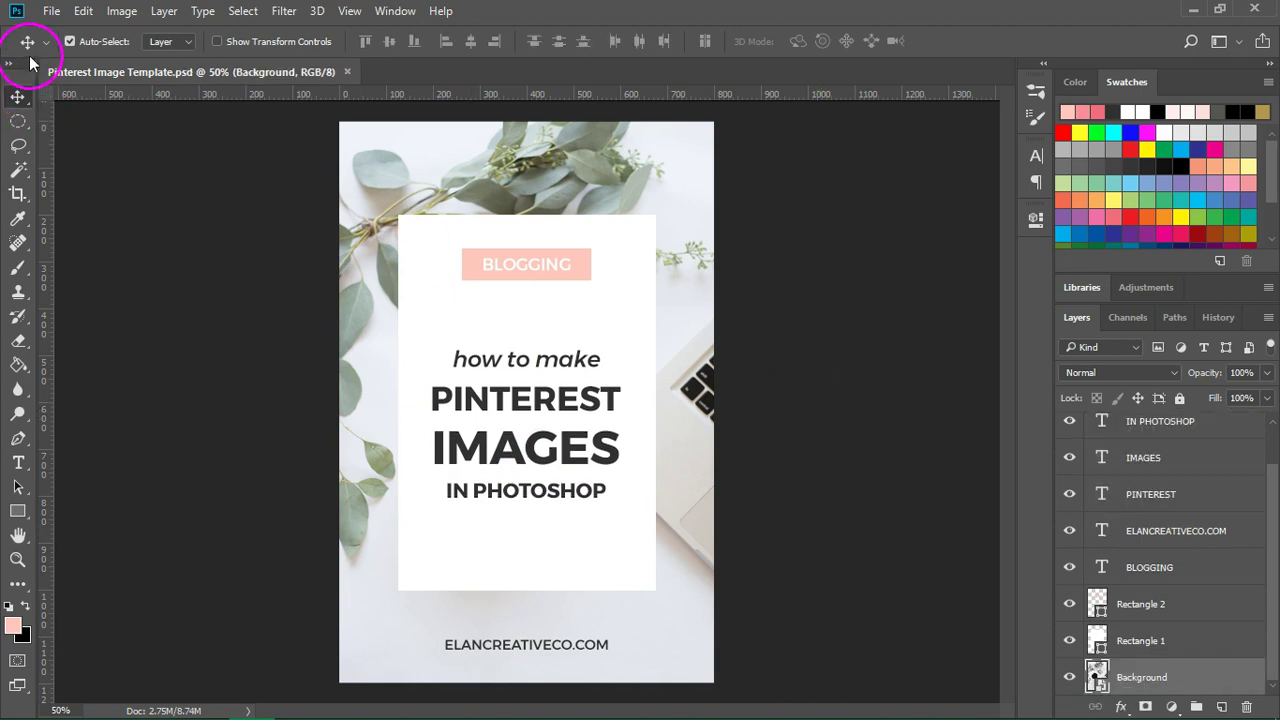
- Export via Save for Web (Legacy) as an 800×1200 JPEG, High, quality 60
{"action": "left_click", "coordinate": [51, 11]}
{"action": "mouse_move", "coordinate": [100, 264]}
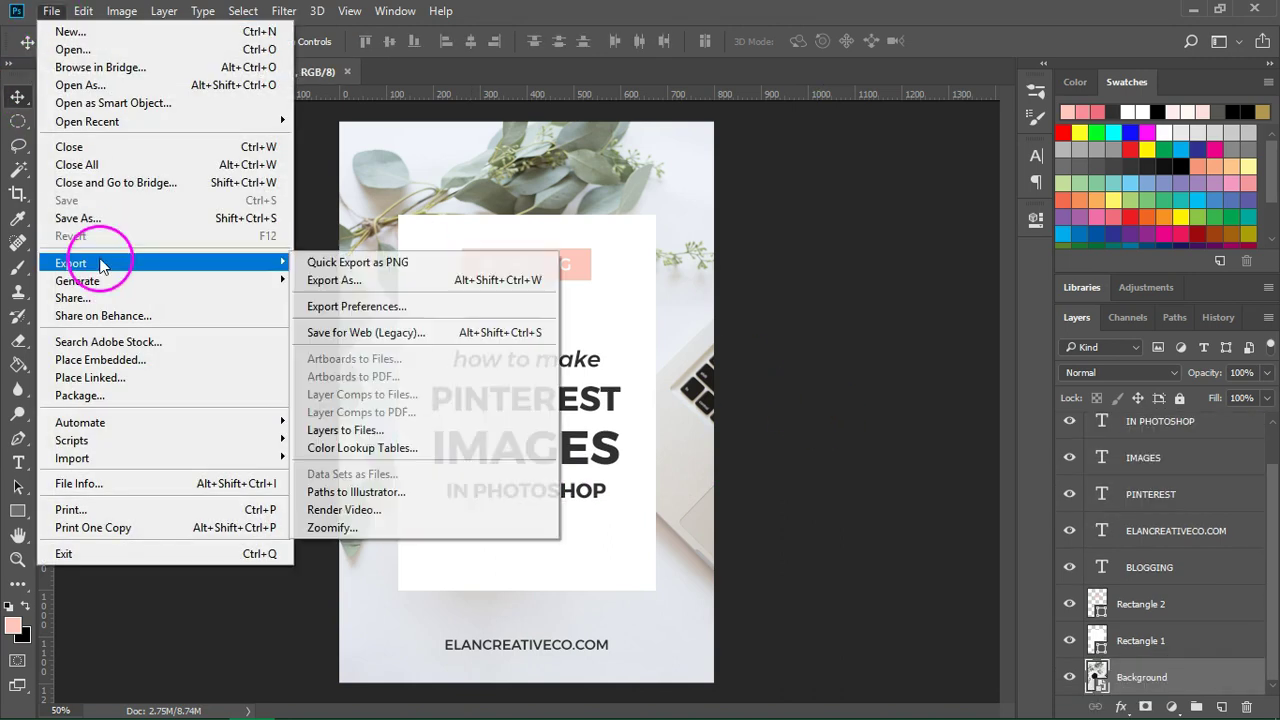
{"action": "left_click", "coordinate": [390, 332]}
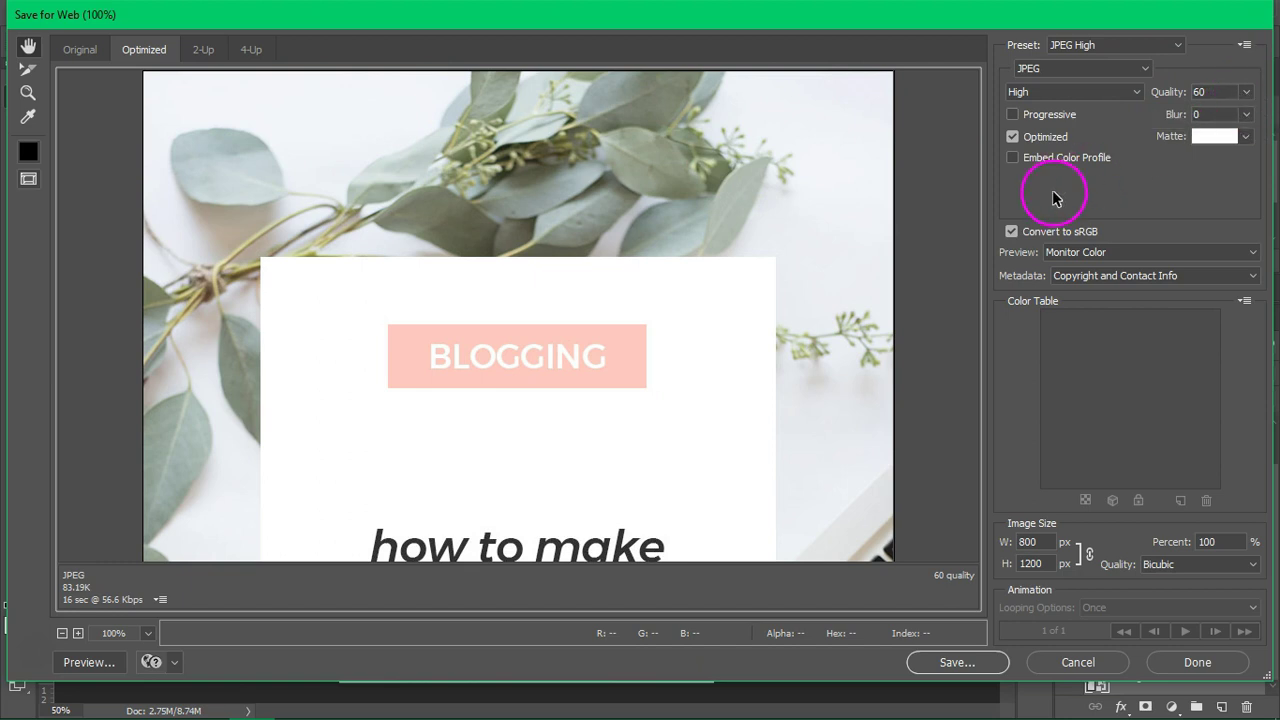
{"action": "left_click", "coordinate": [876, 235]}
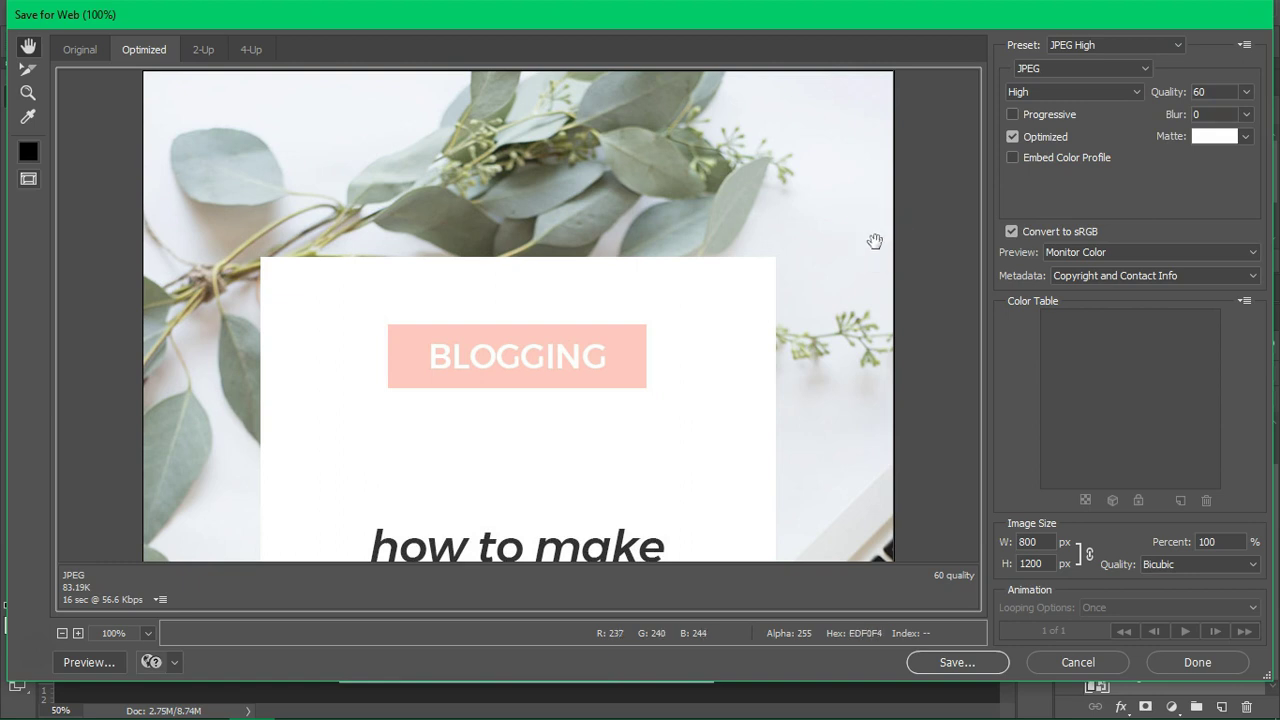
{"action": "left_click", "coordinate": [979, 667]}
{"action": "left_click", "coordinate": [1035, 670]}
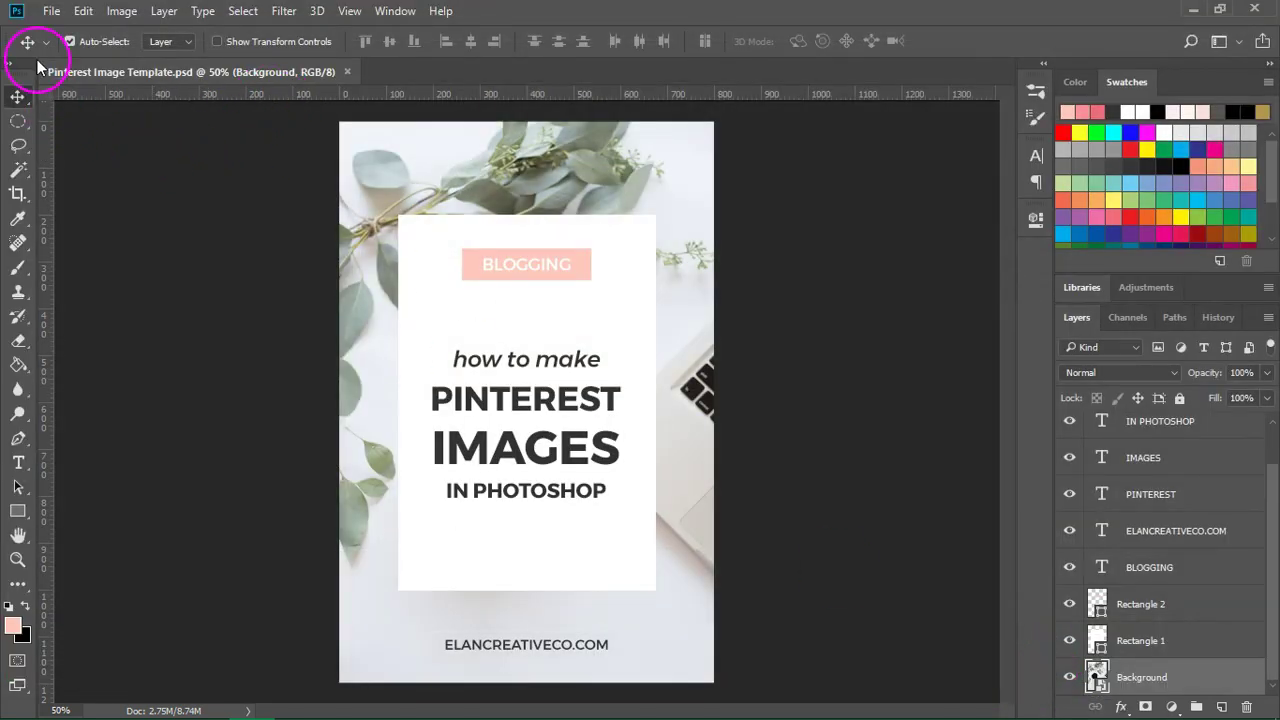
- Save As 'Pinterest Image Template' in Photoshop (*.PSD) format with Layers kept
{"action": "left_click", "coordinate": [52, 12]}
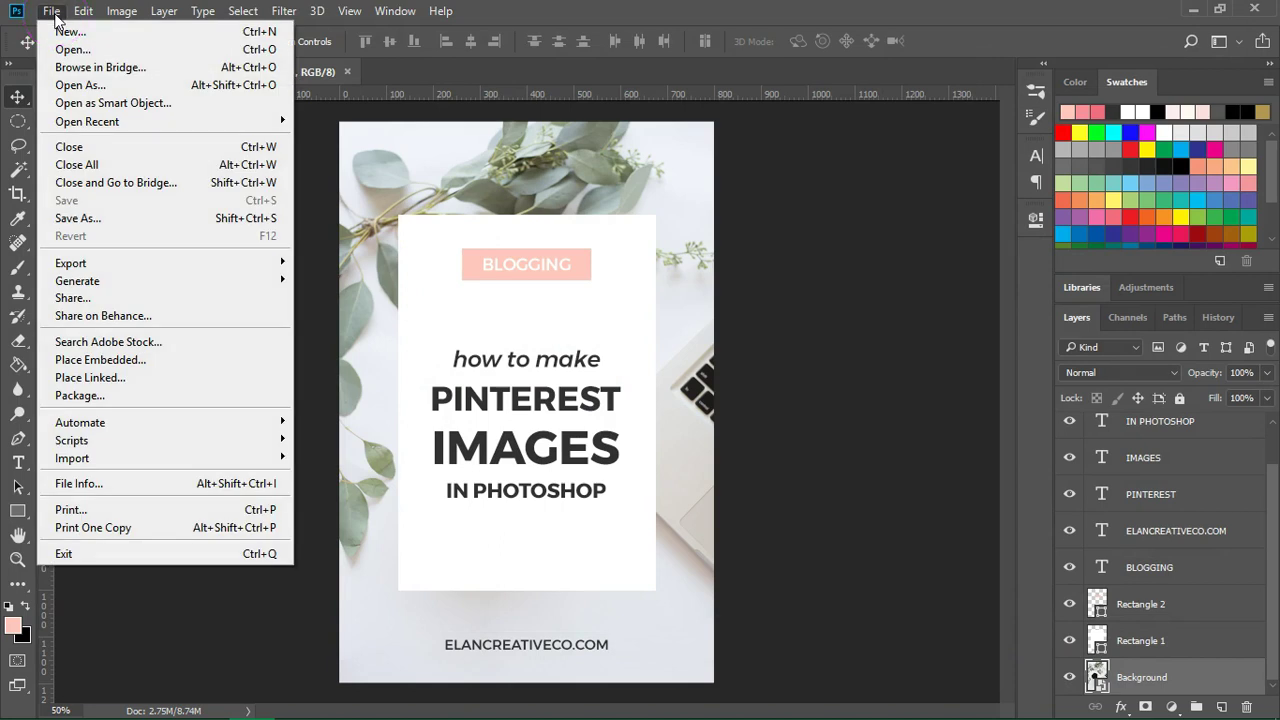
{"action": "left_click", "coordinate": [78, 217]}
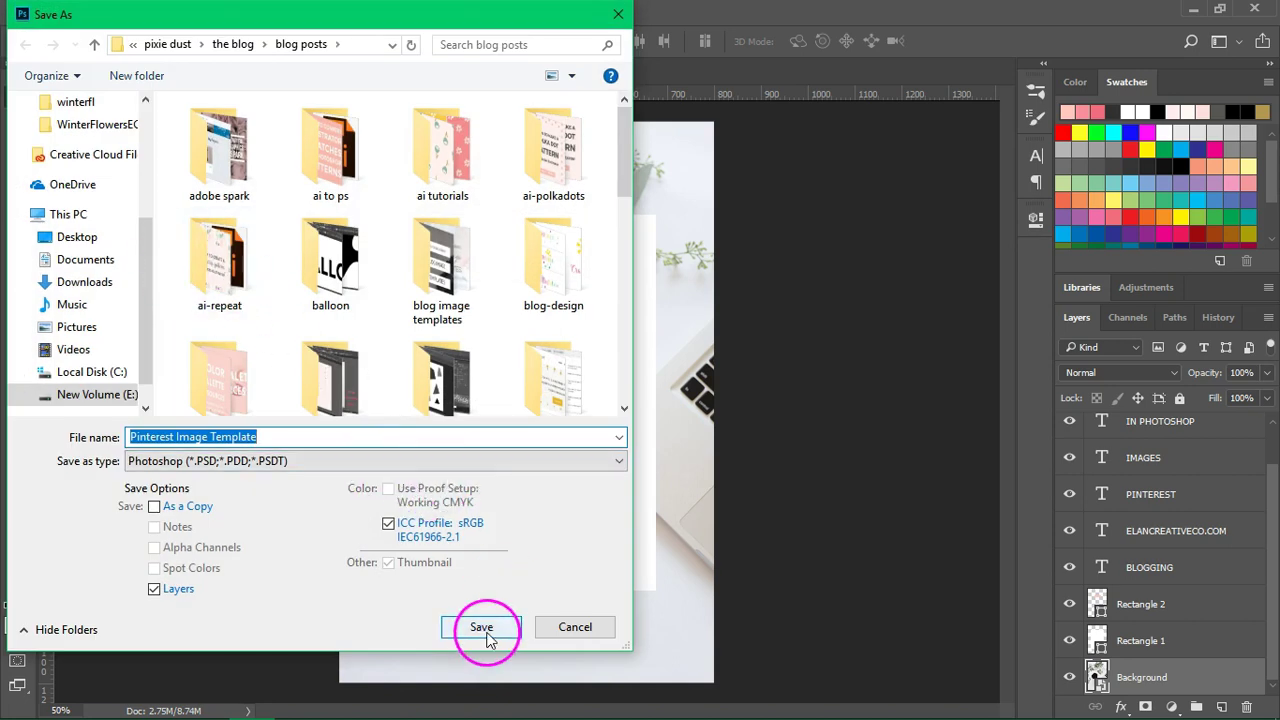
{"action": "left_click", "coordinate": [578, 630]}
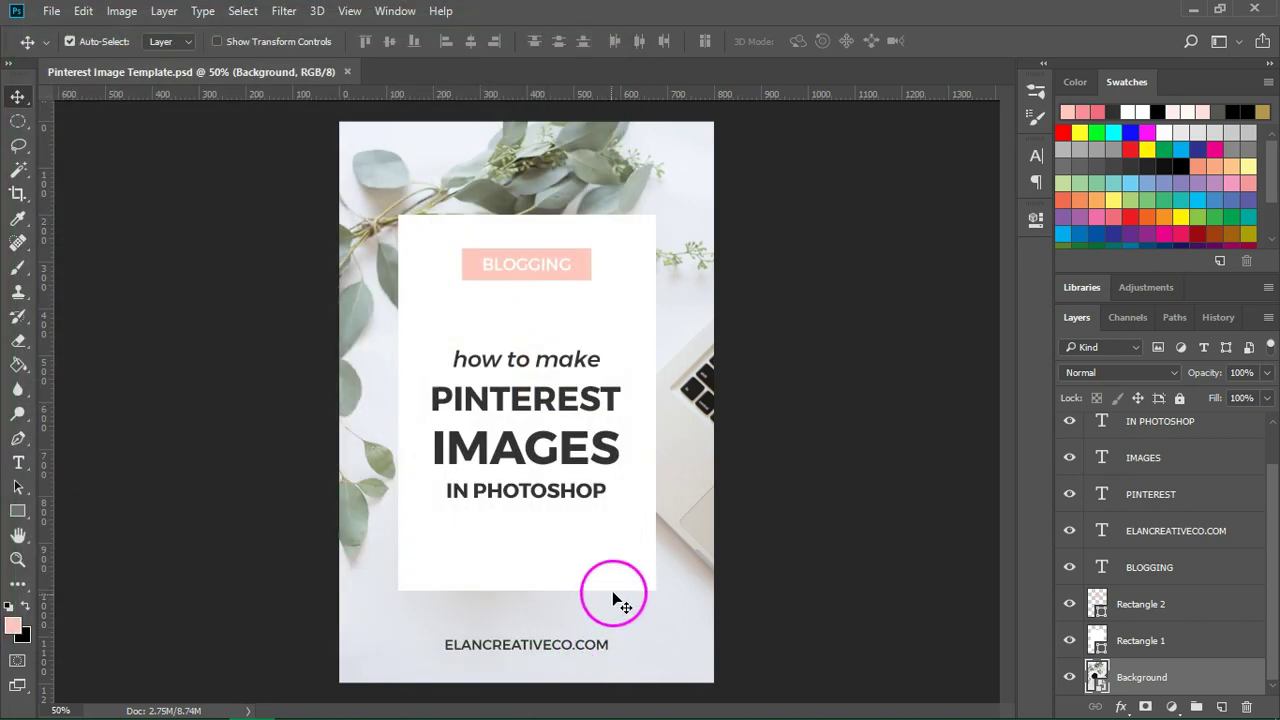